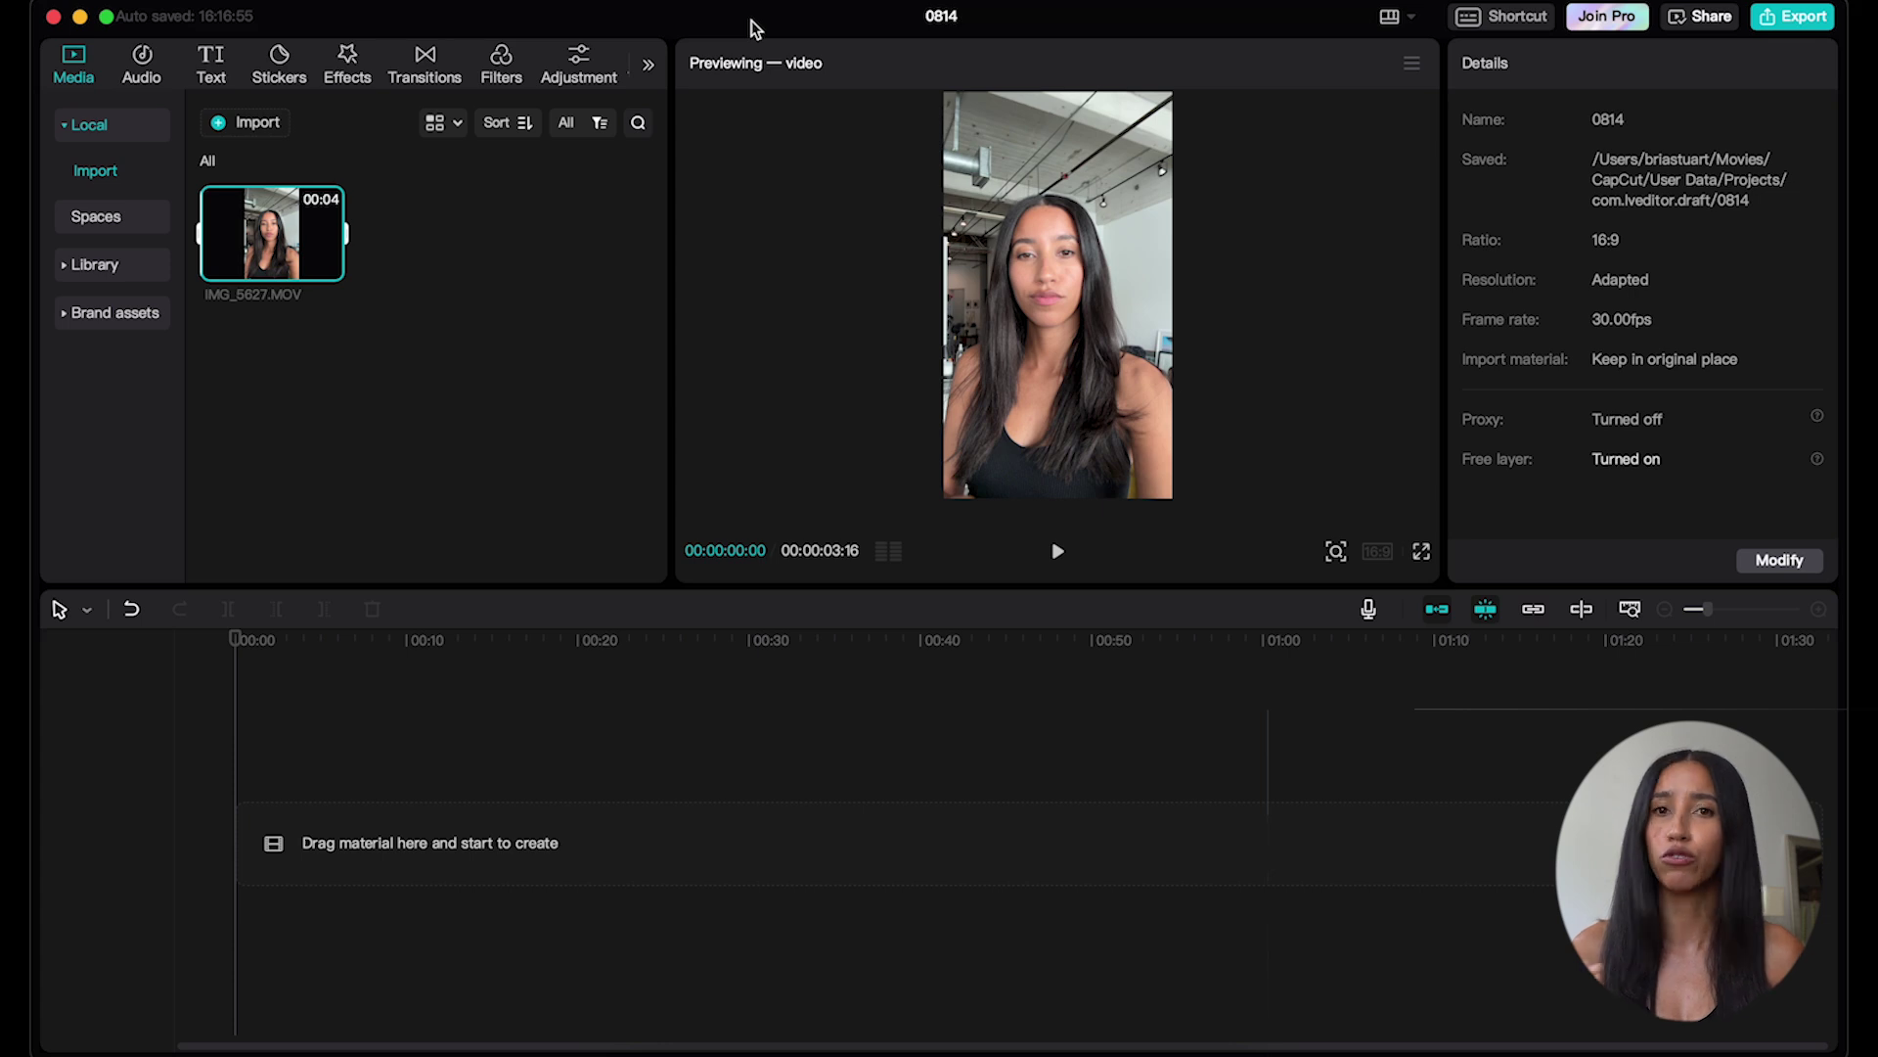
# Play a preview of the imported 4-second IMG_5627.MOV clip in the player
pyautogui.click(237, 260)
pyautogui.press('space')
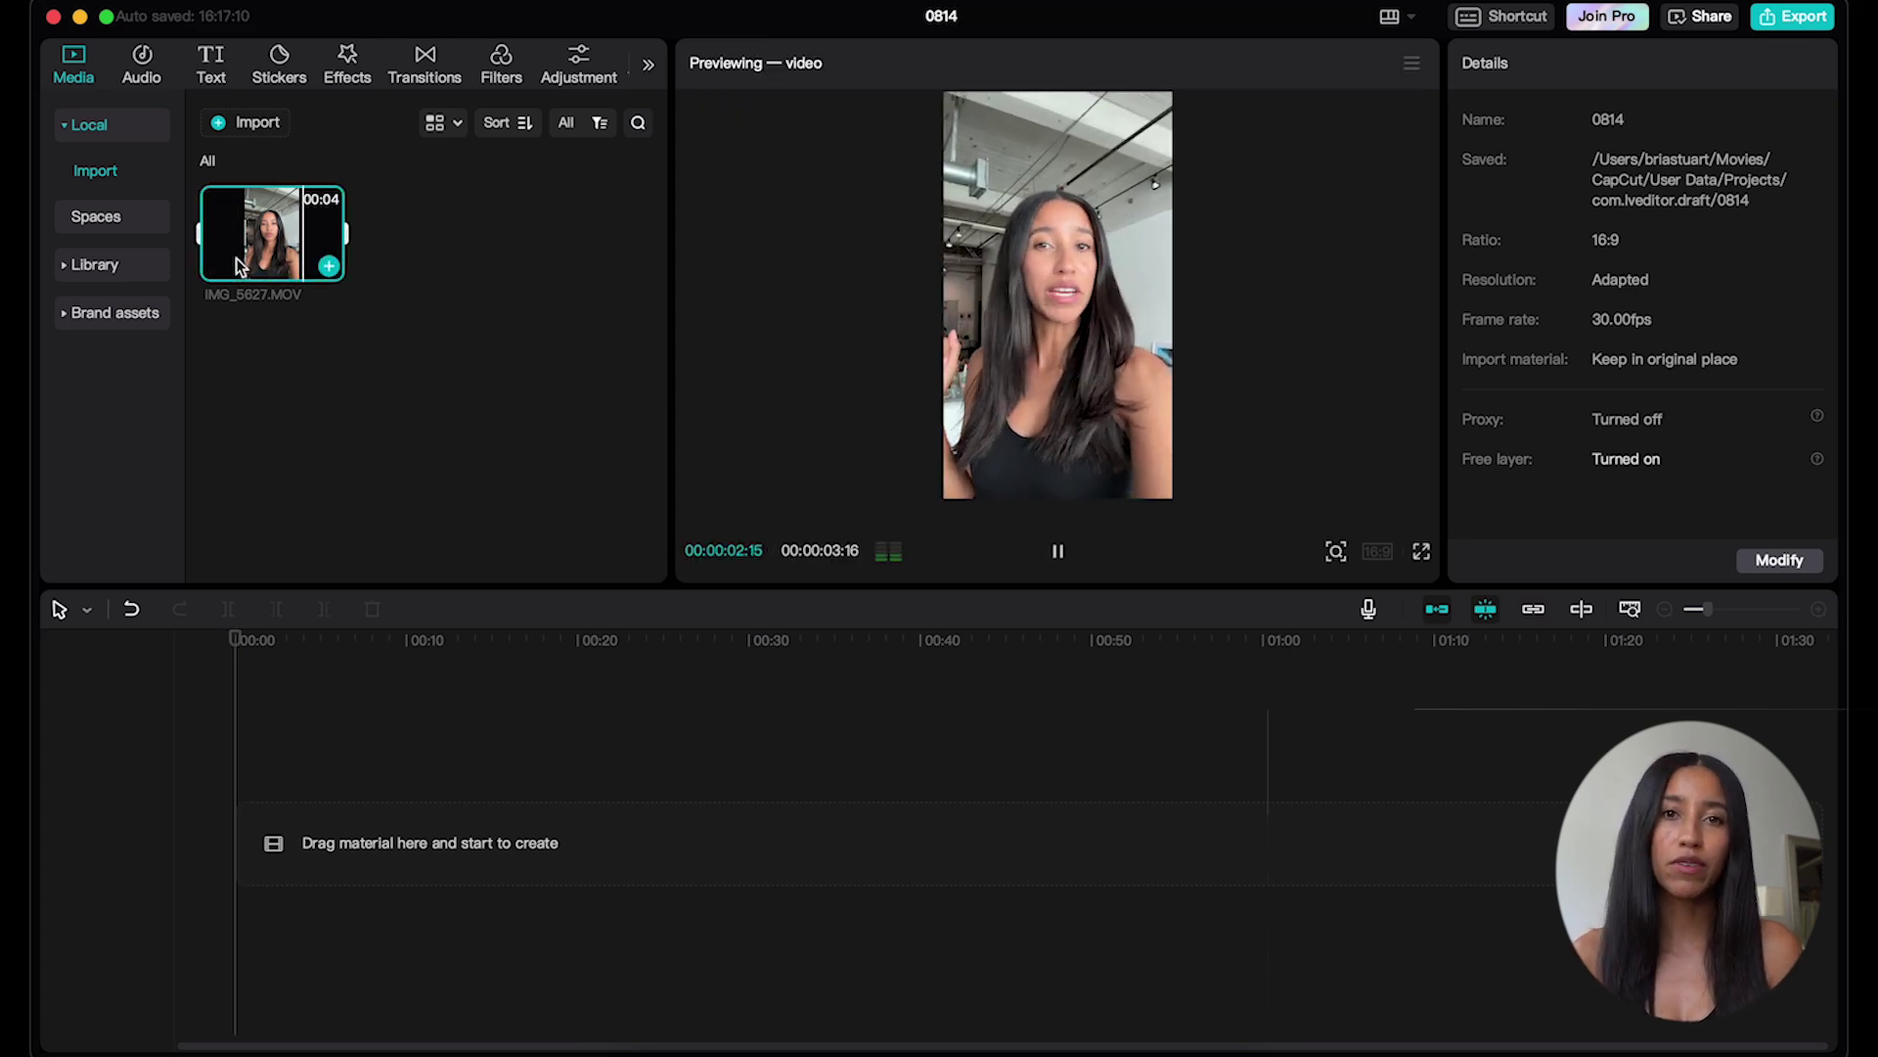
# Place IMG_5627.MOV on the timeline and apply Auto cutout to remove its background
pyautogui.moveTo(237, 264); pyautogui.dragTo(252, 851)
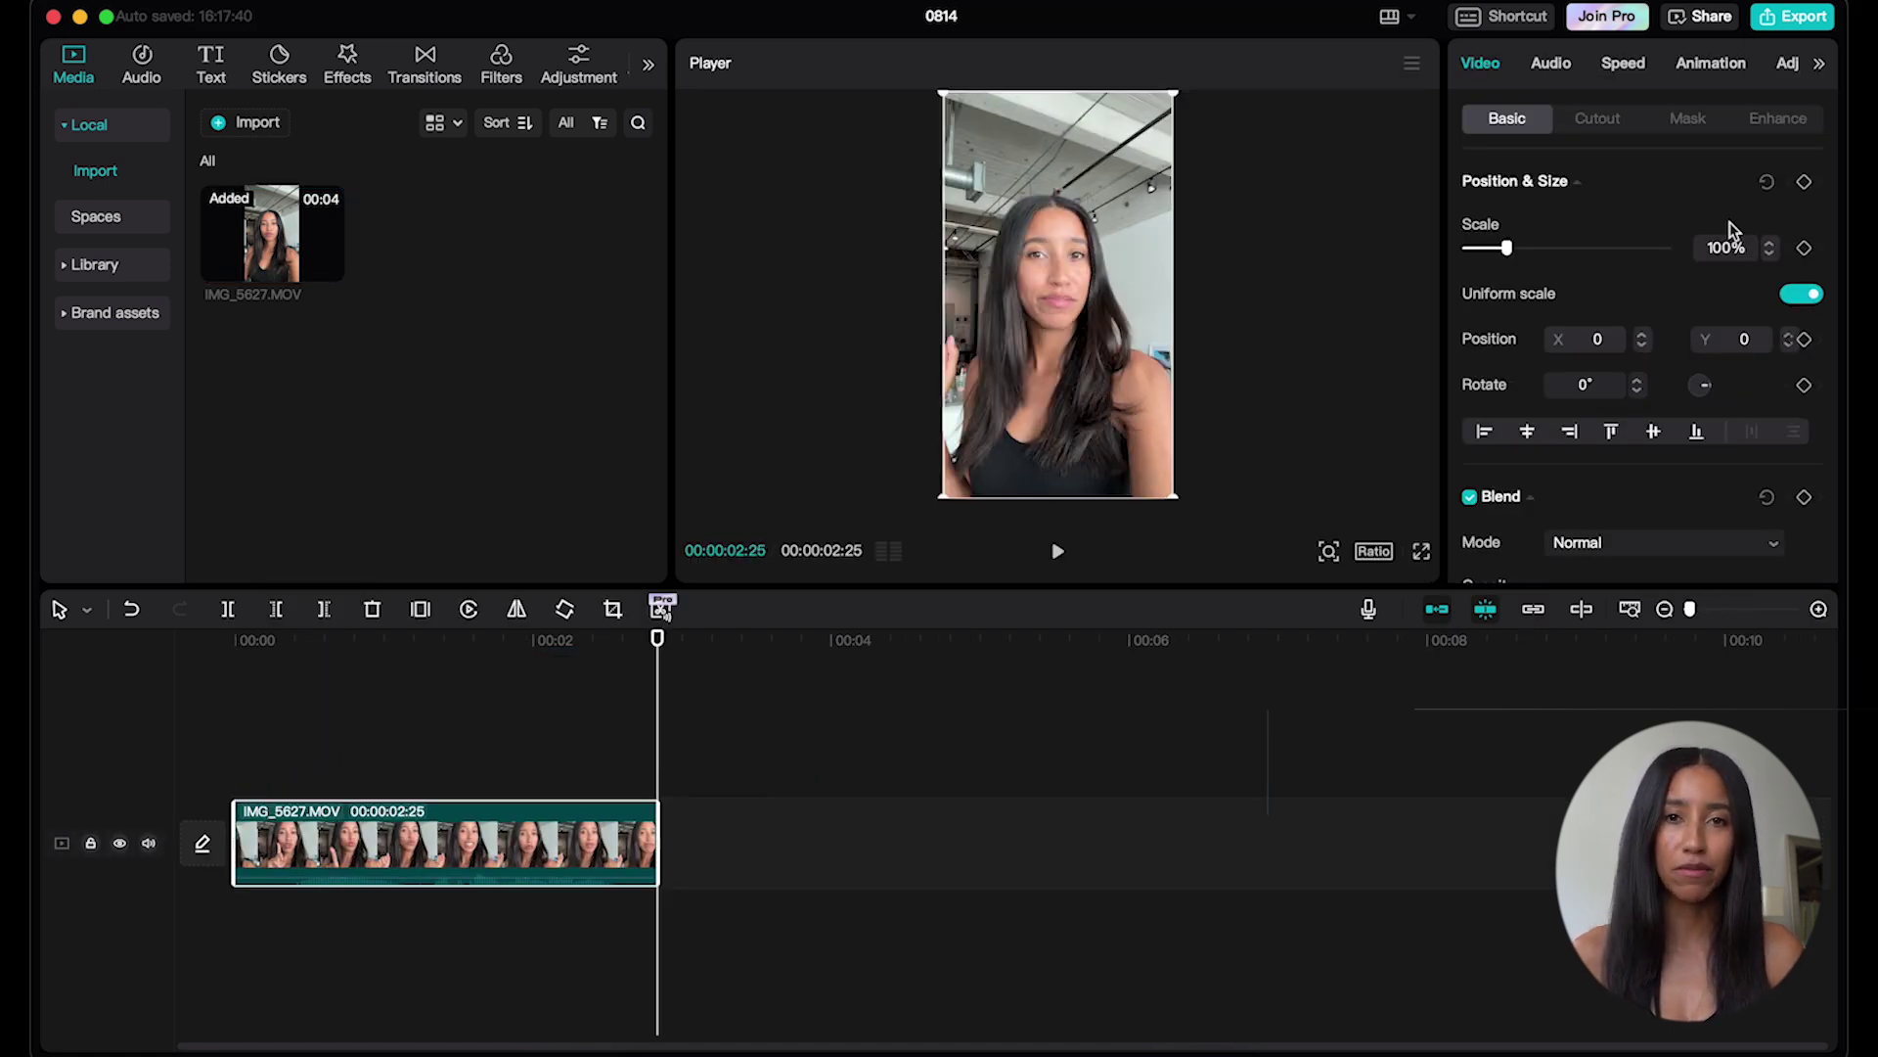
pyautogui.click(1629, 127)
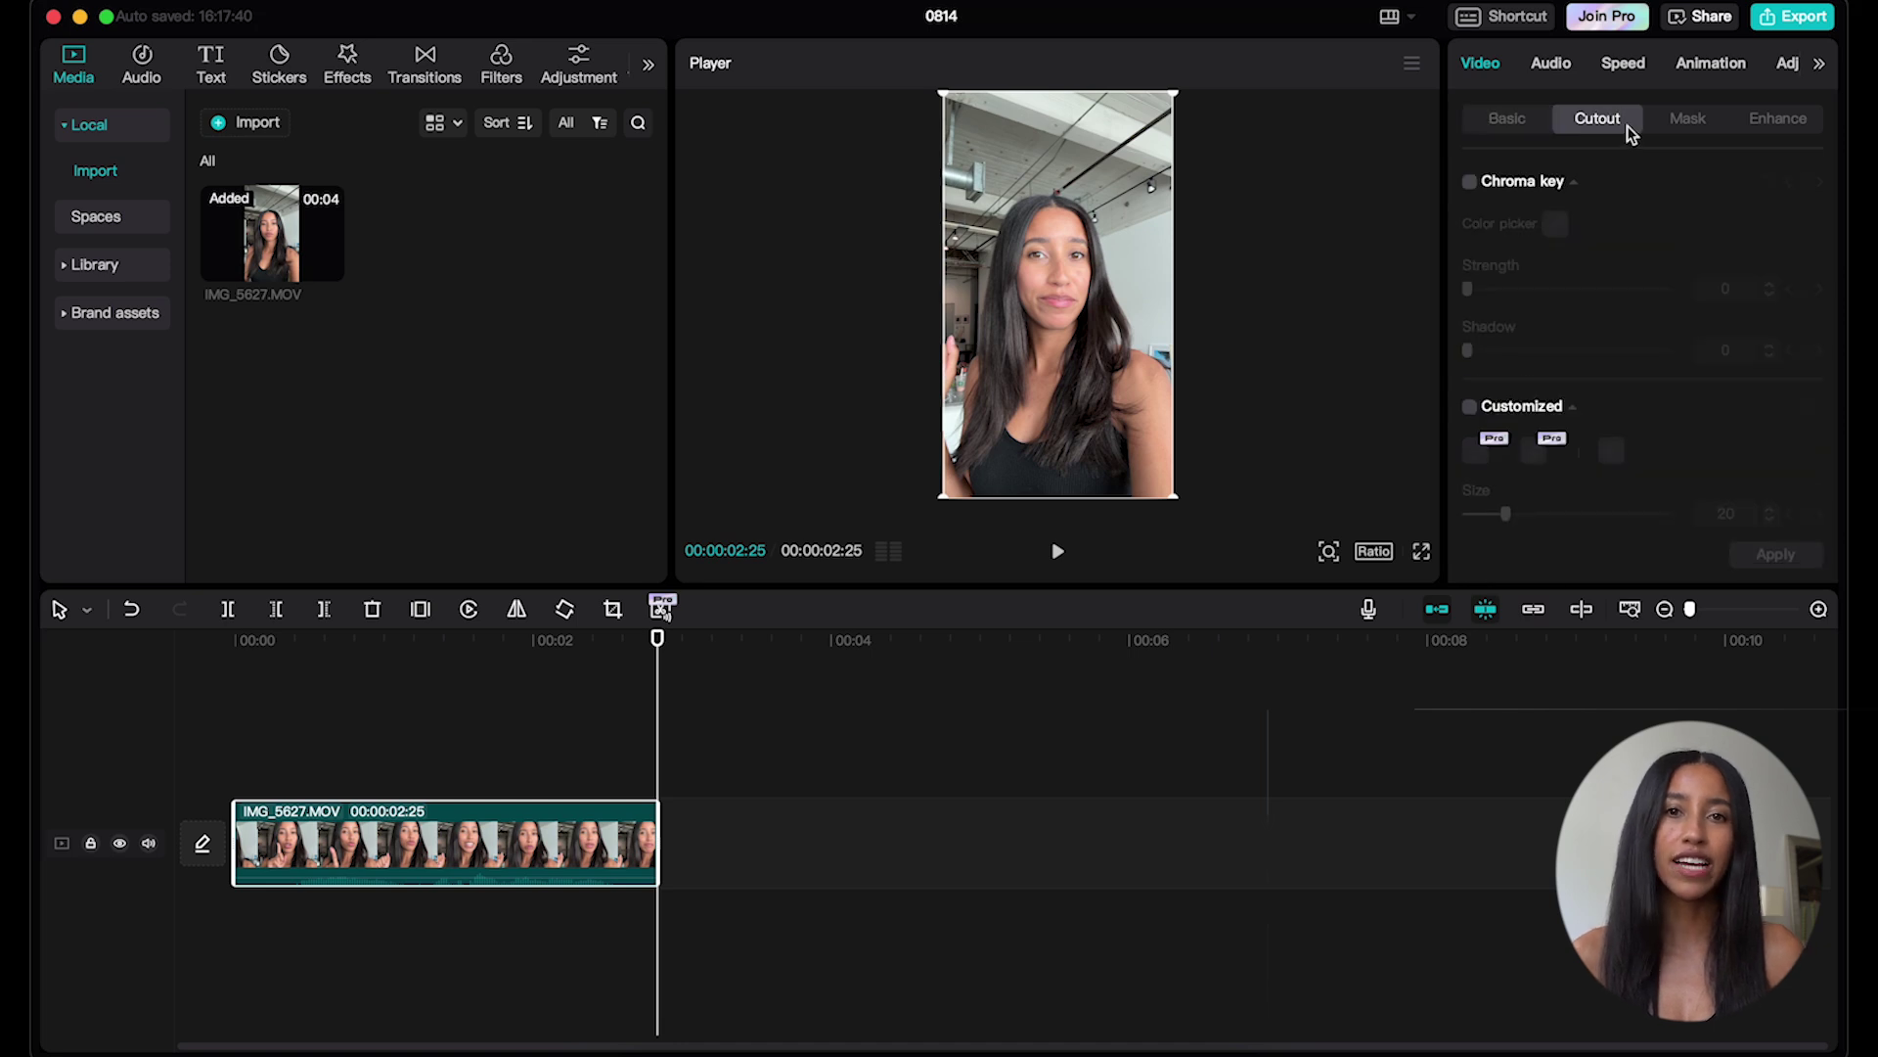
pyautogui.scroll(-2, 1628, 188)
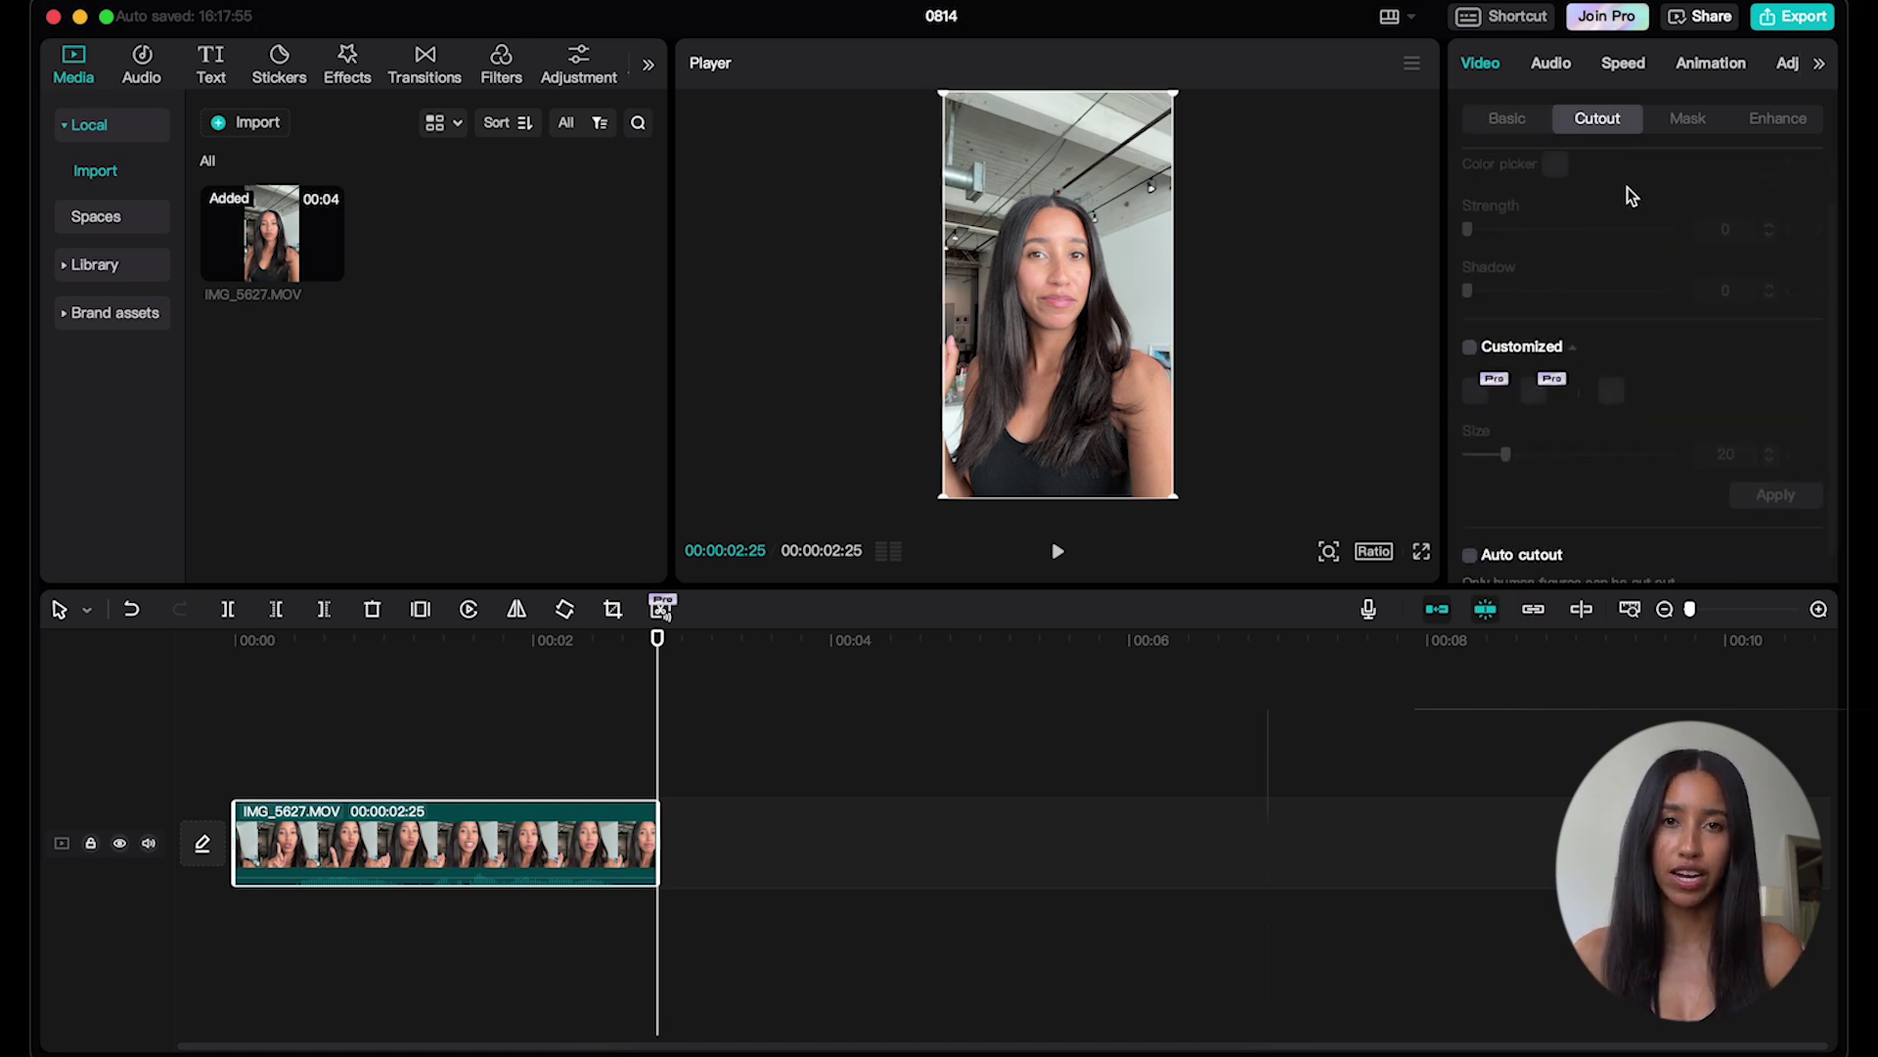
pyautogui.scroll(-1, 1628, 187)
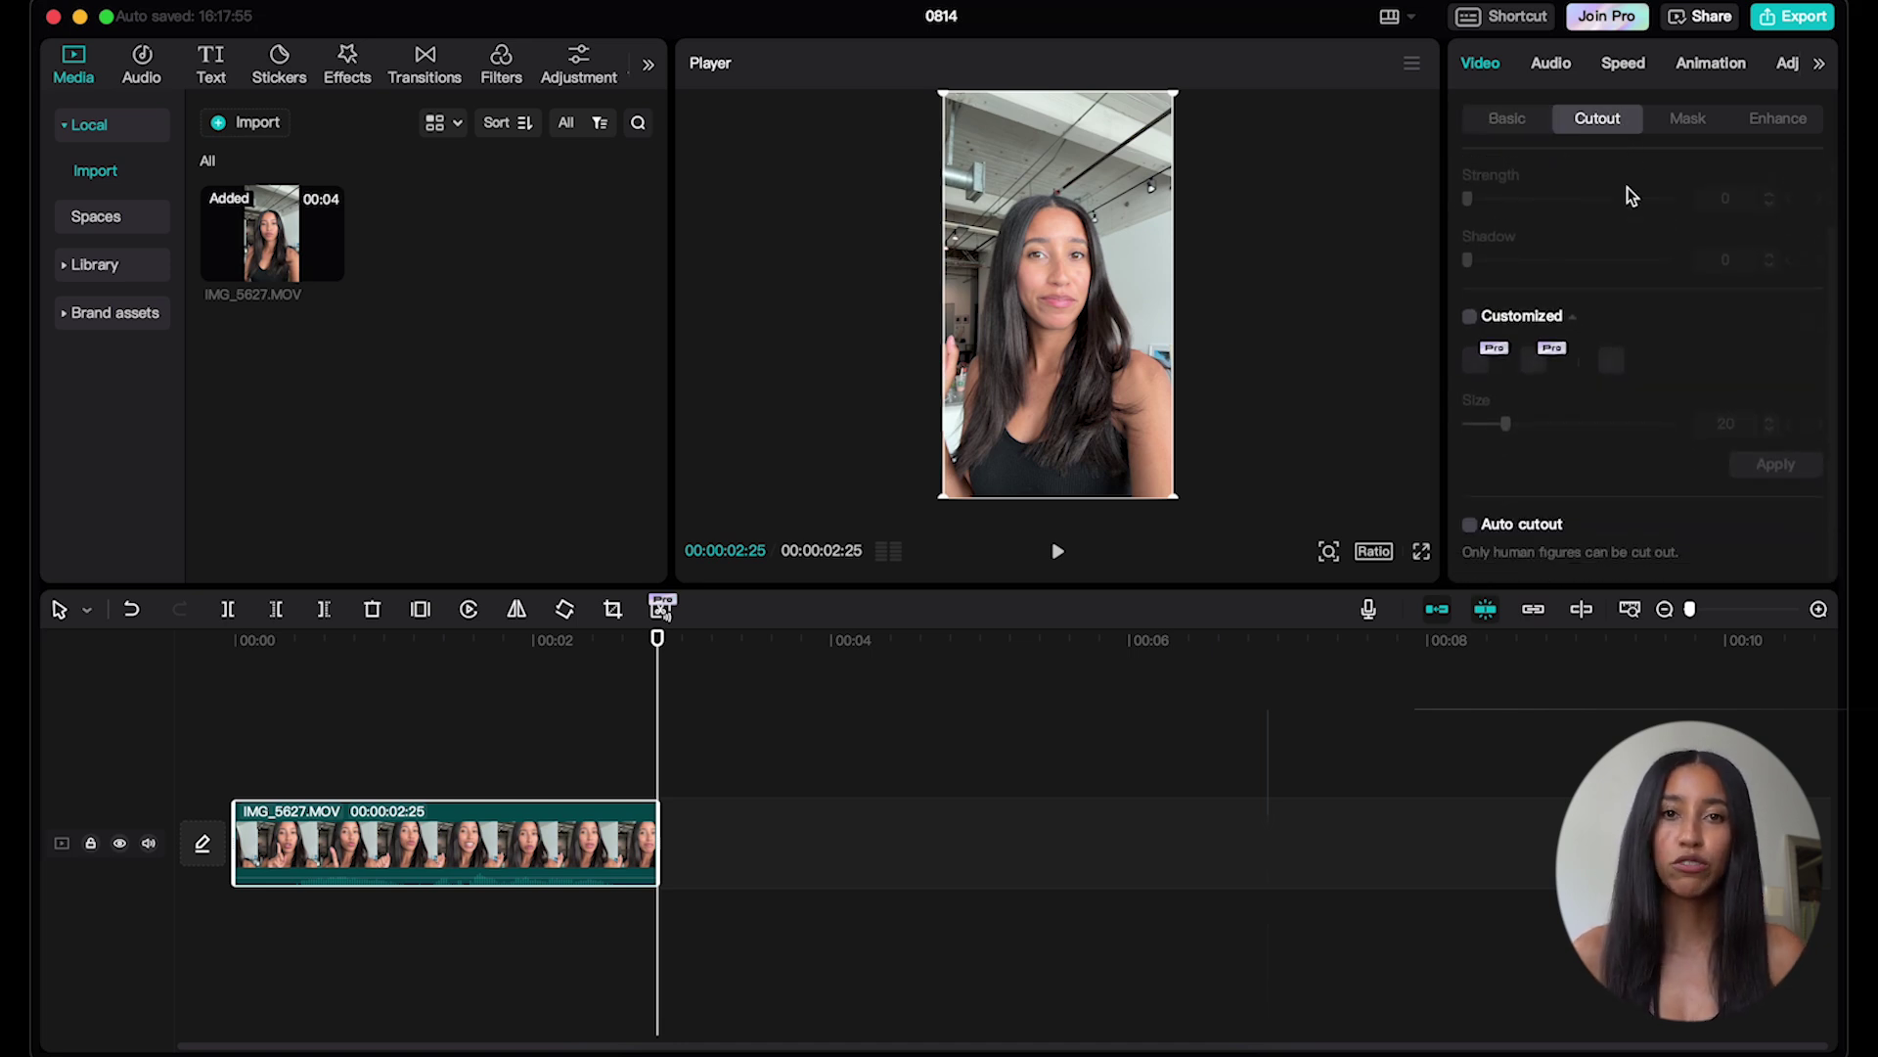
pyautogui.click(1469, 524)
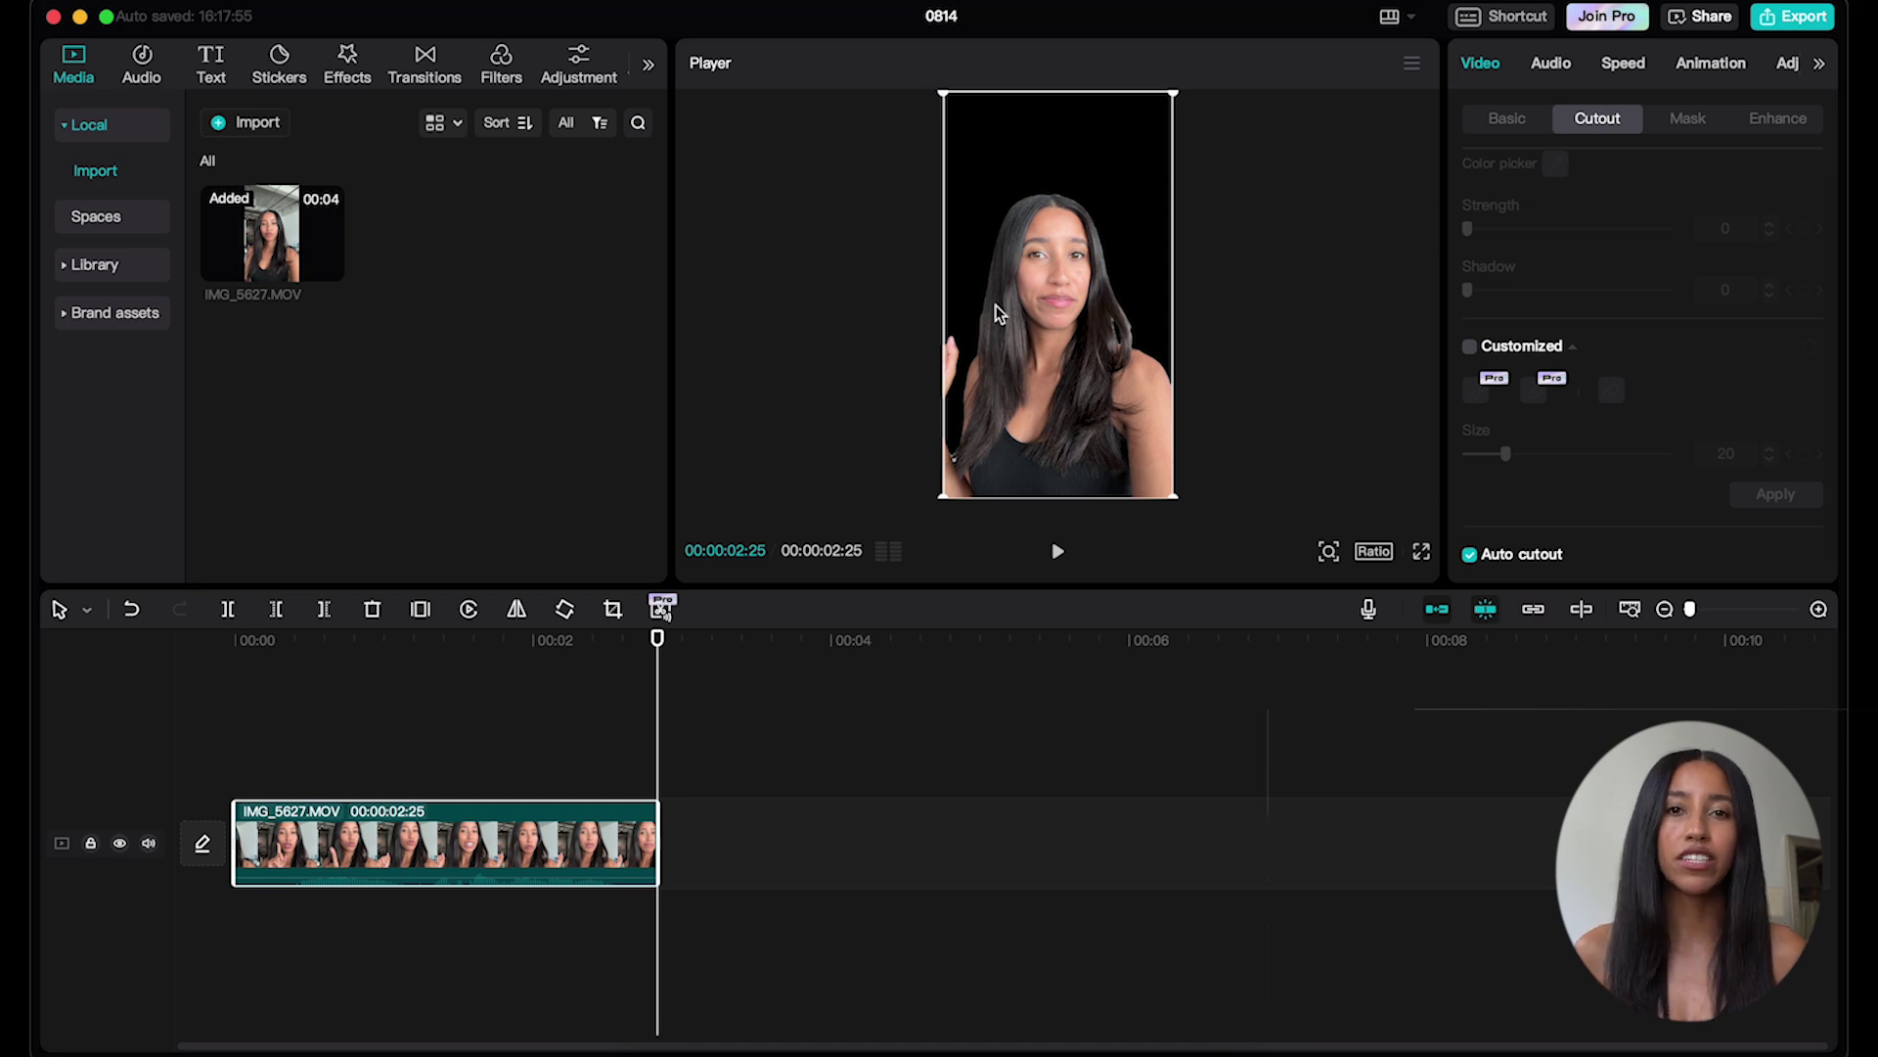
# Browse the stock library, previewing the explosion, palm beach, city skyline and lightning clips
pyautogui.click(110, 266)
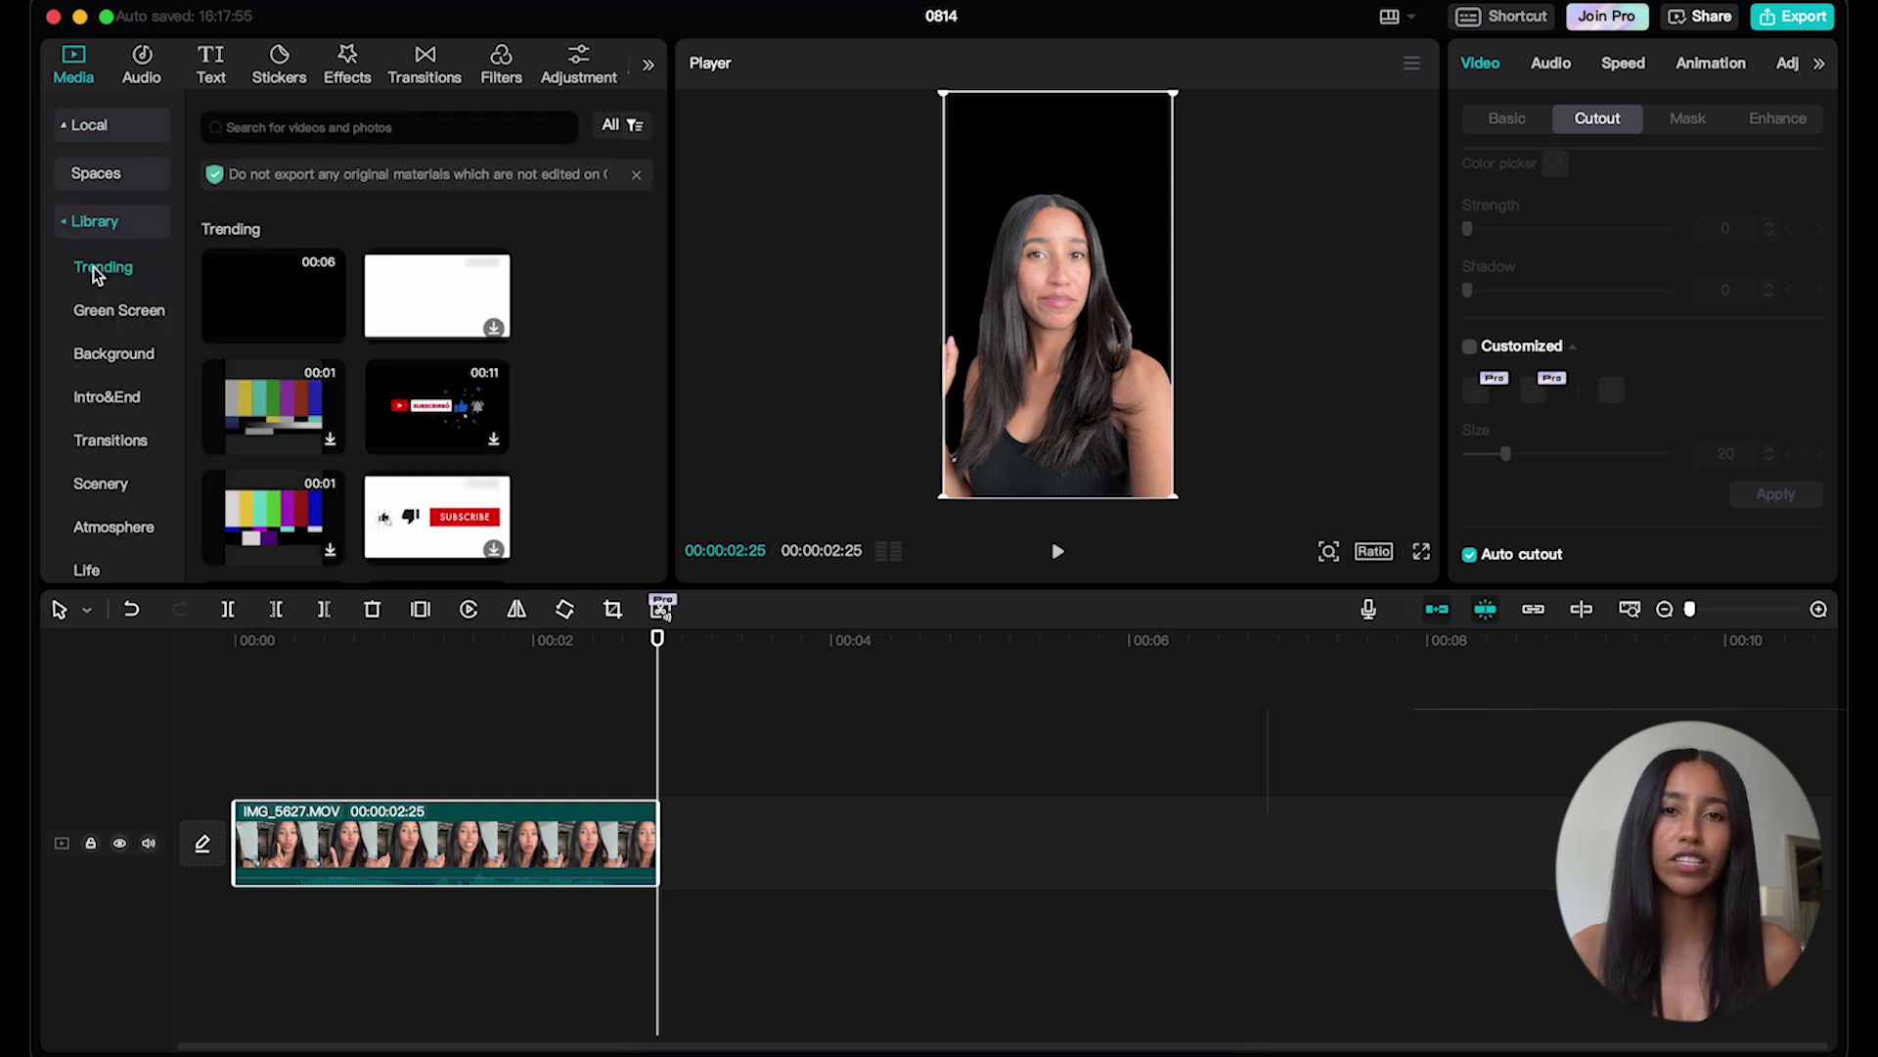
pyautogui.scroll(-3, 78, 274)
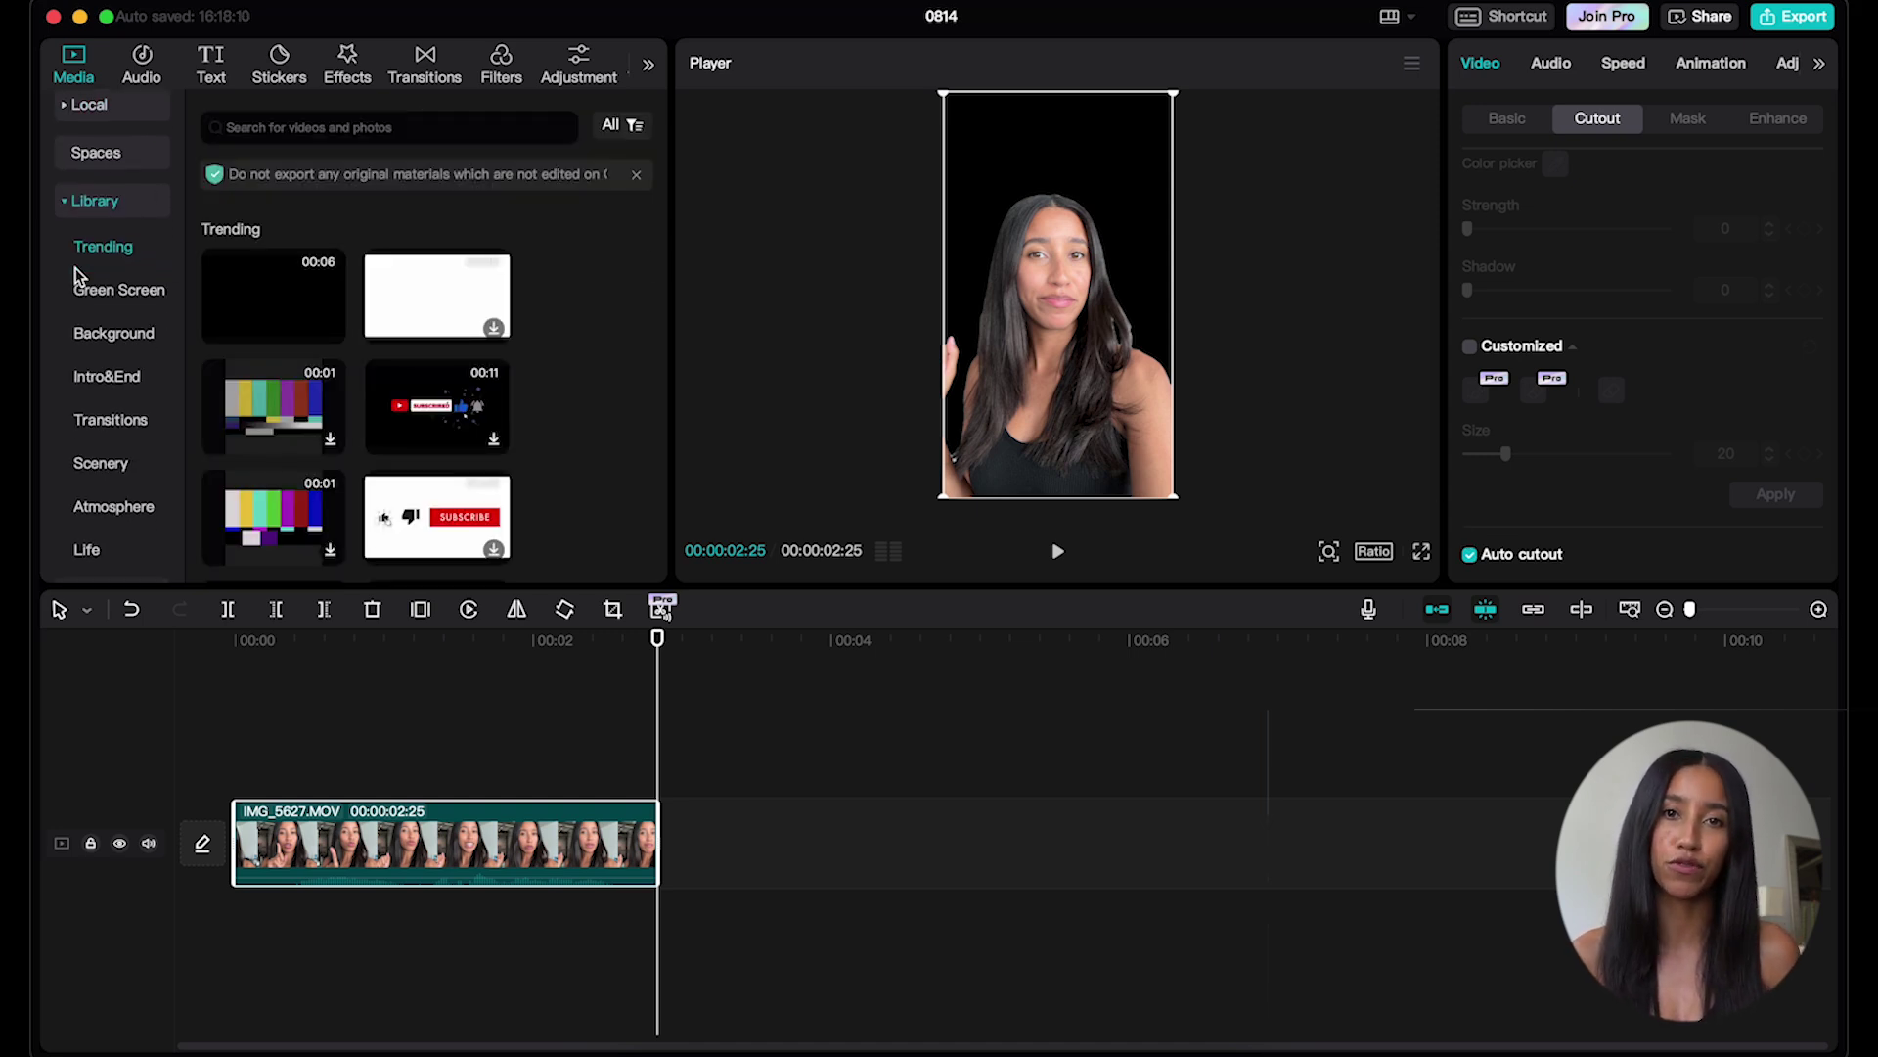
pyautogui.scroll(-3, 431, 392)
pyautogui.click(437, 396)
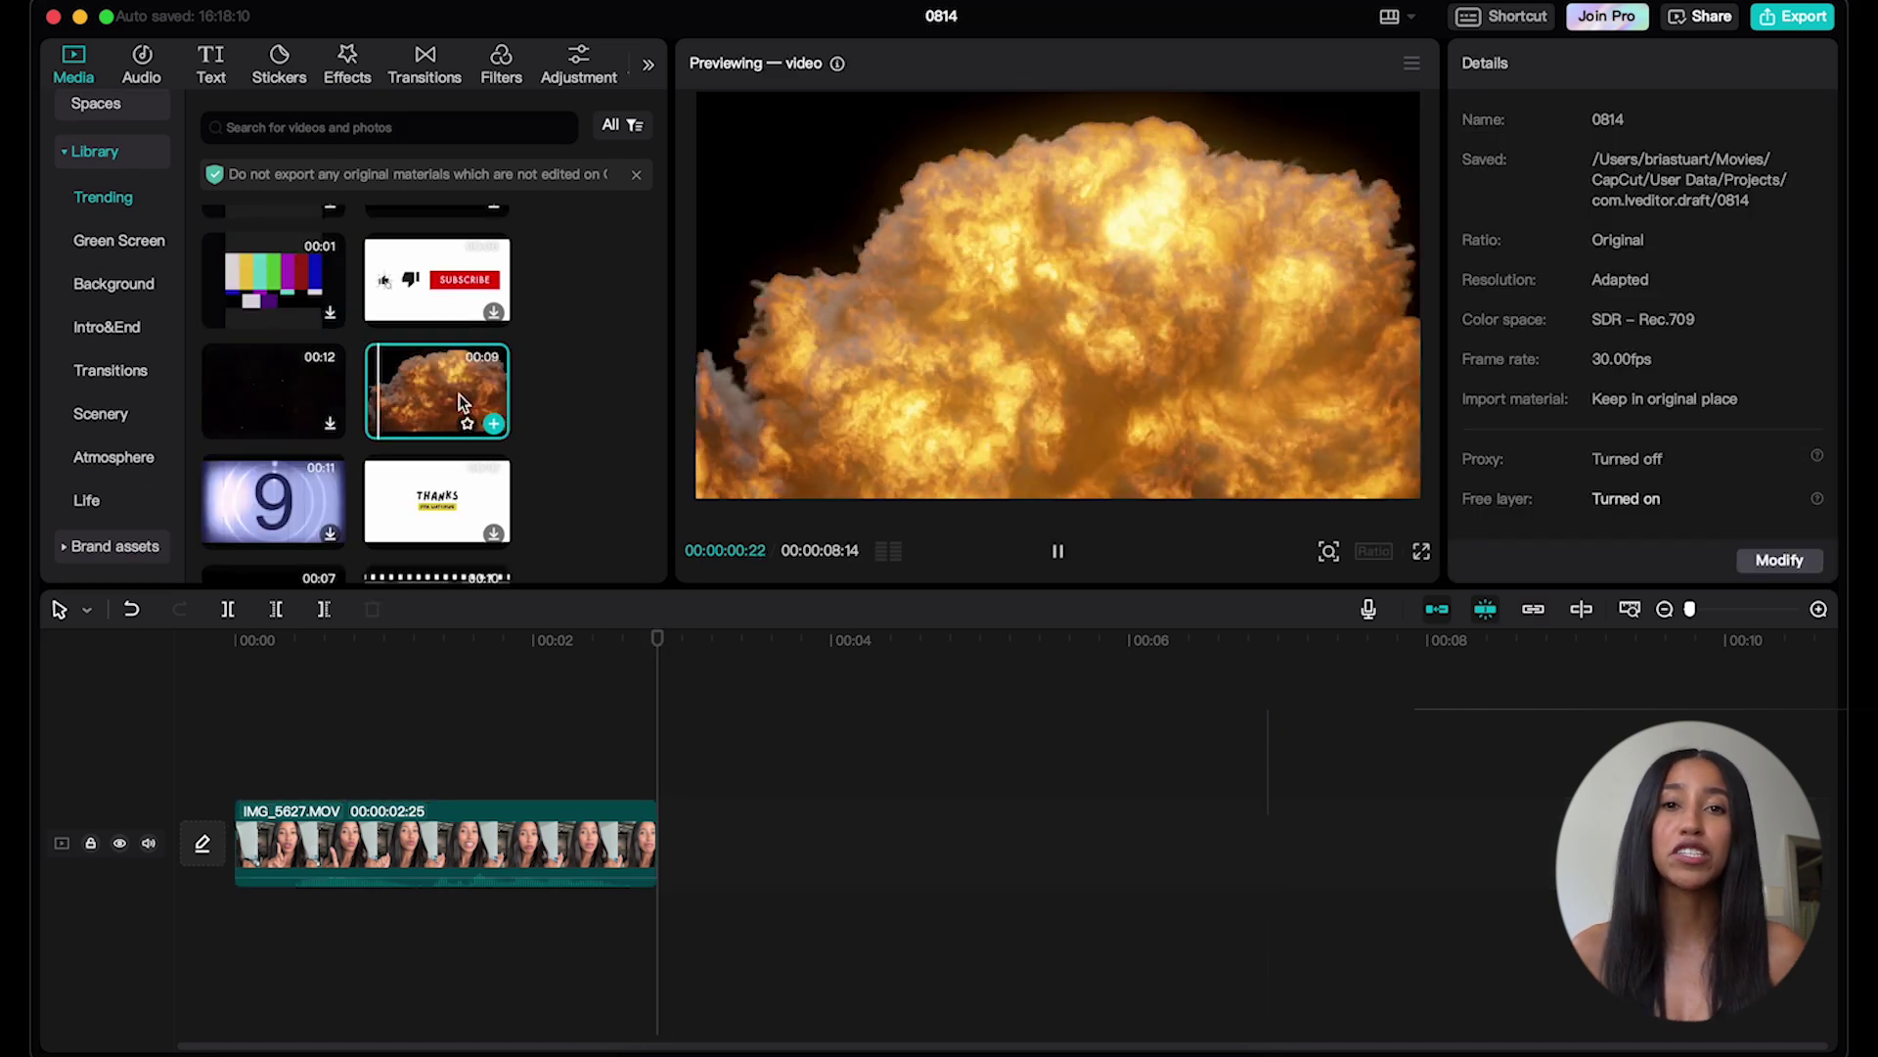
pyautogui.scroll(-5, 448, 462)
pyautogui.click(448, 462)
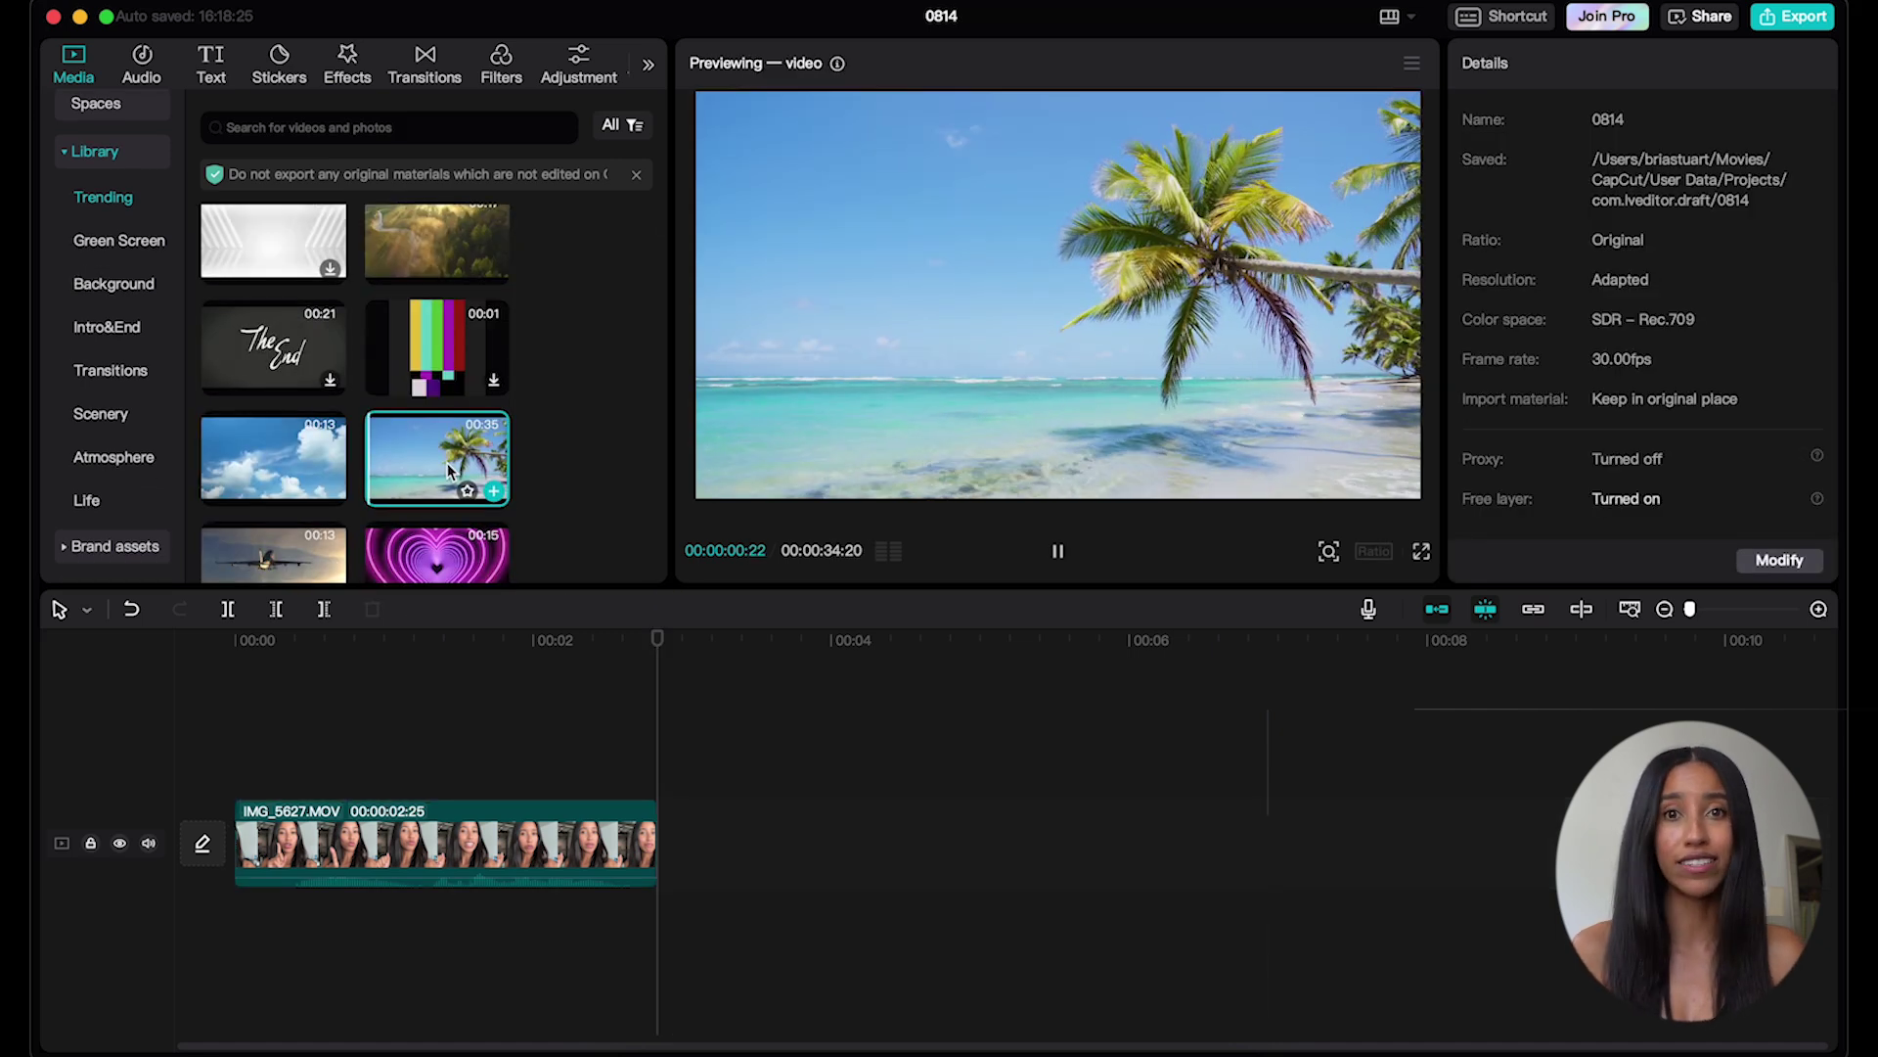
pyautogui.scroll(-5, 448, 467)
pyautogui.click(448, 474)
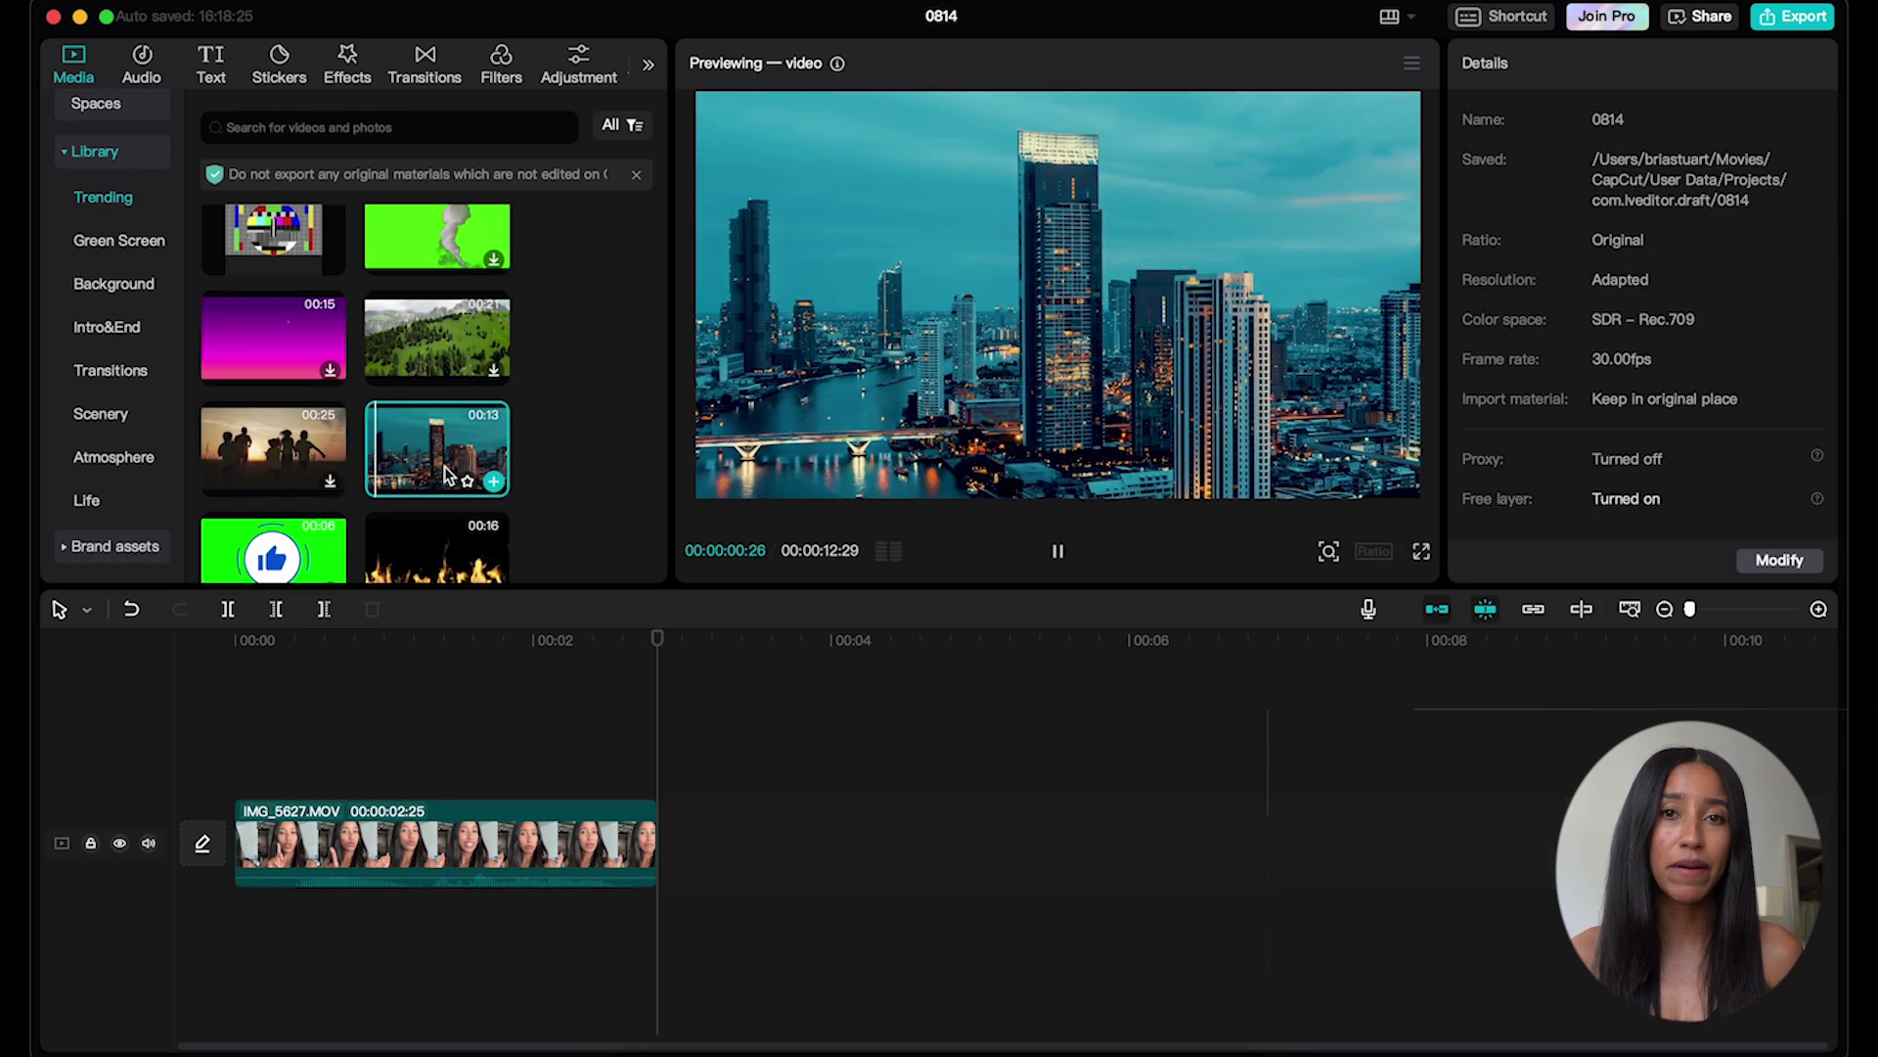
pyautogui.scroll(-3, 448, 473)
pyautogui.click(445, 483)
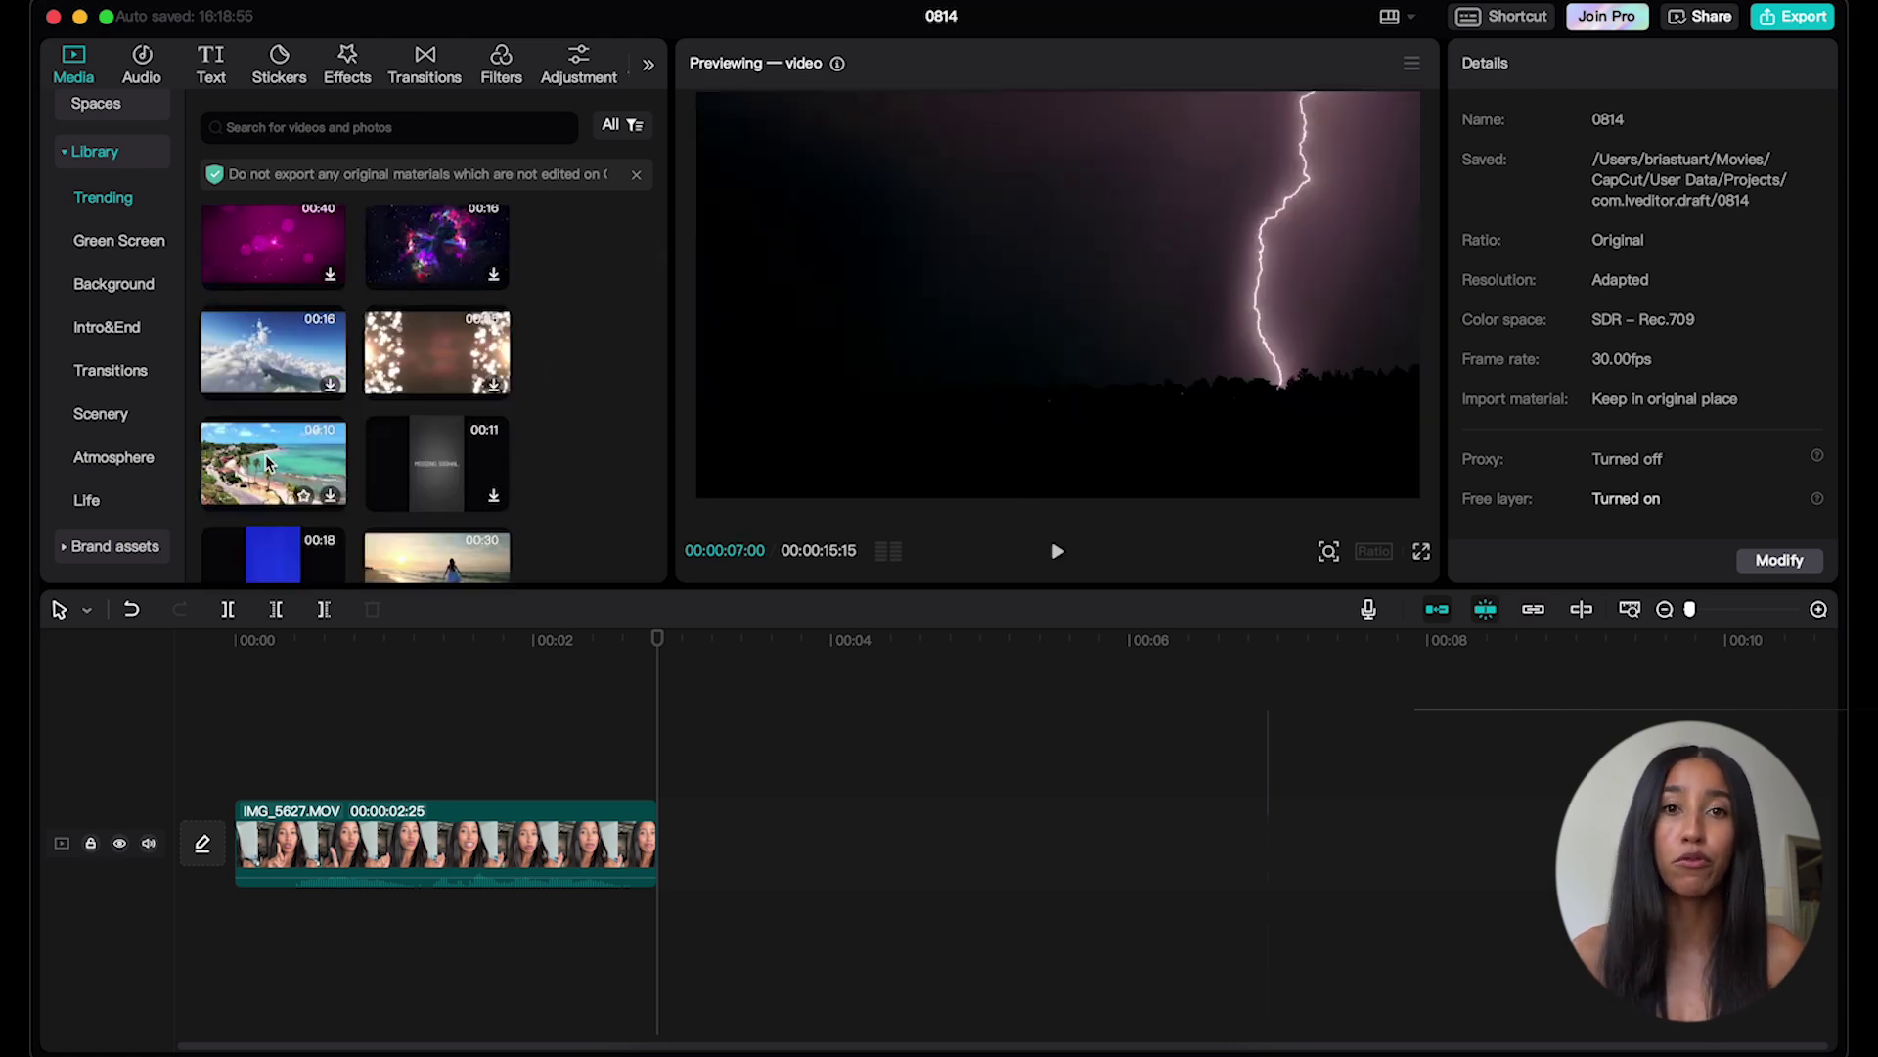
# Add the Sea coast beach clip under IMG_5627.MOV and scale it to fill the frame
pyautogui.moveTo(269, 462); pyautogui.dragTo(226, 761)
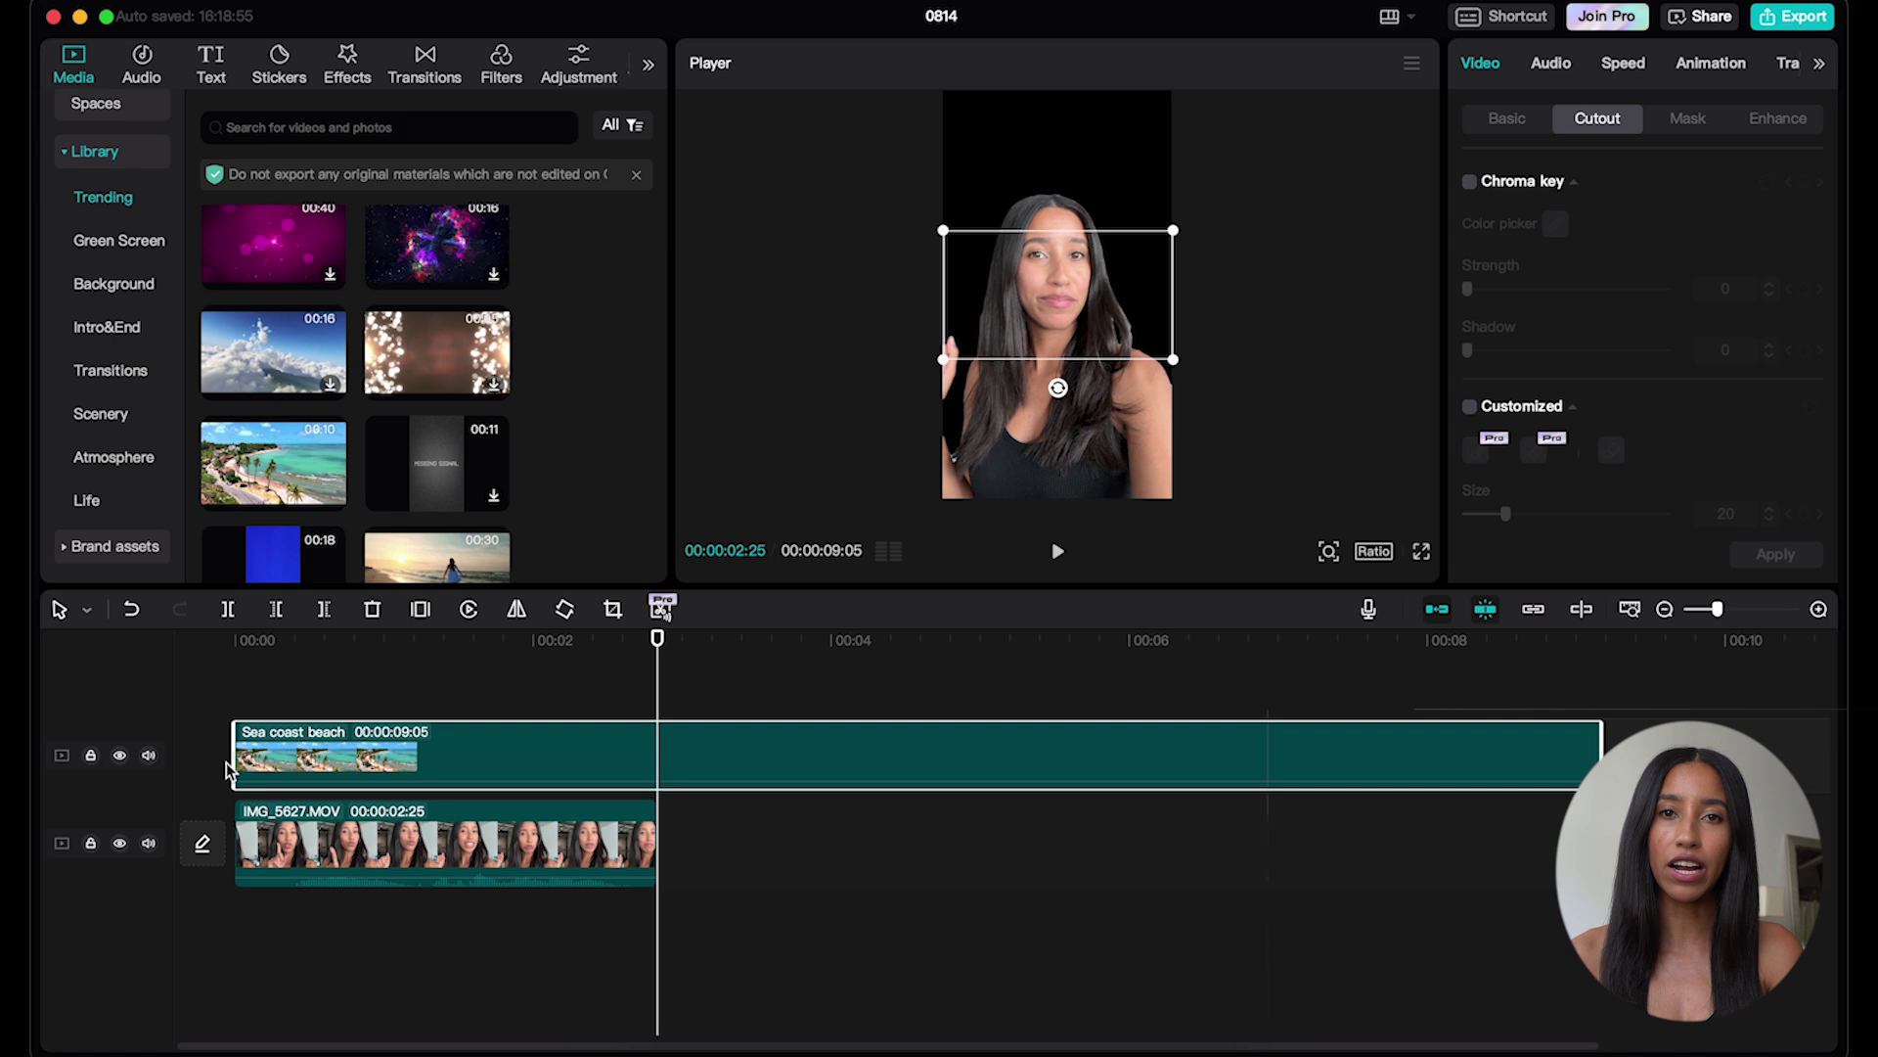
pyautogui.moveTo(313, 847); pyautogui.dragTo(306, 682)
pyautogui.click(379, 821)
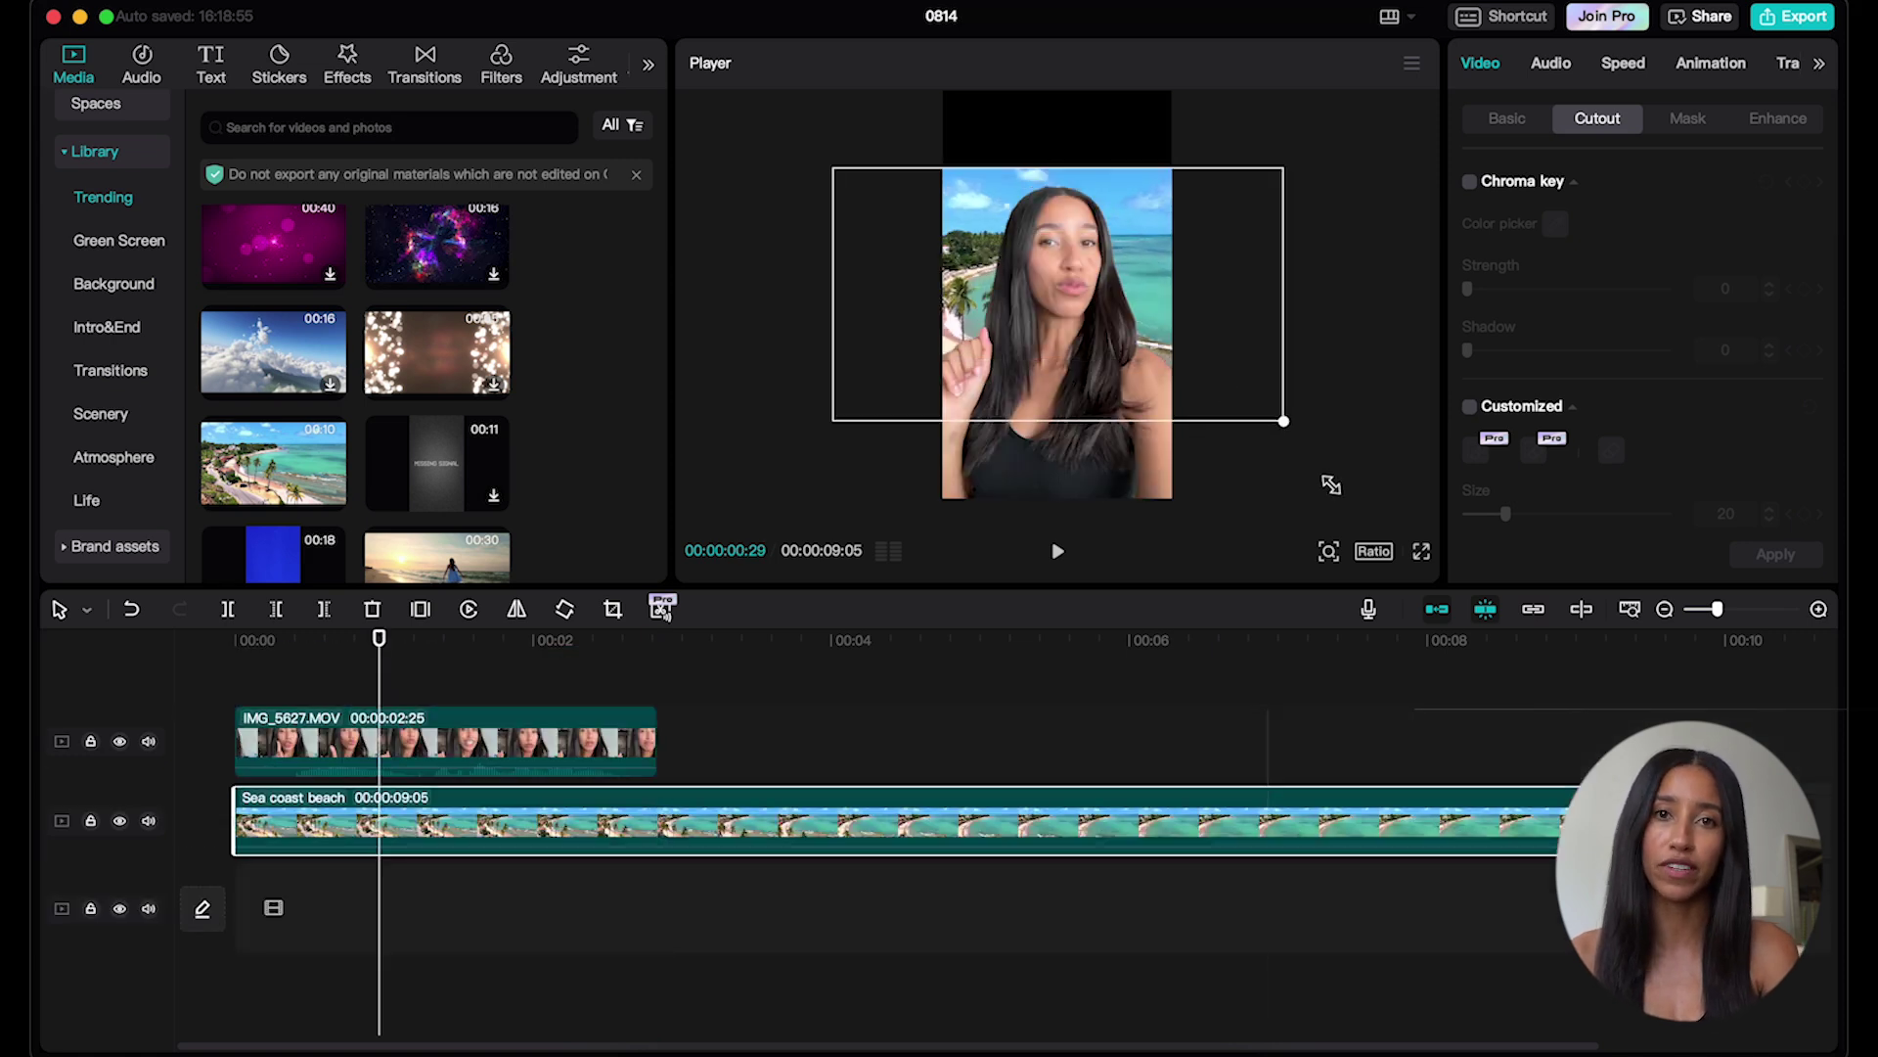
pyautogui.moveTo(1331, 484); pyautogui.dragTo(1442, 545)
# Reposition the cut-out person and enlarge it to about 111% scale
pyautogui.click(1125, 435)
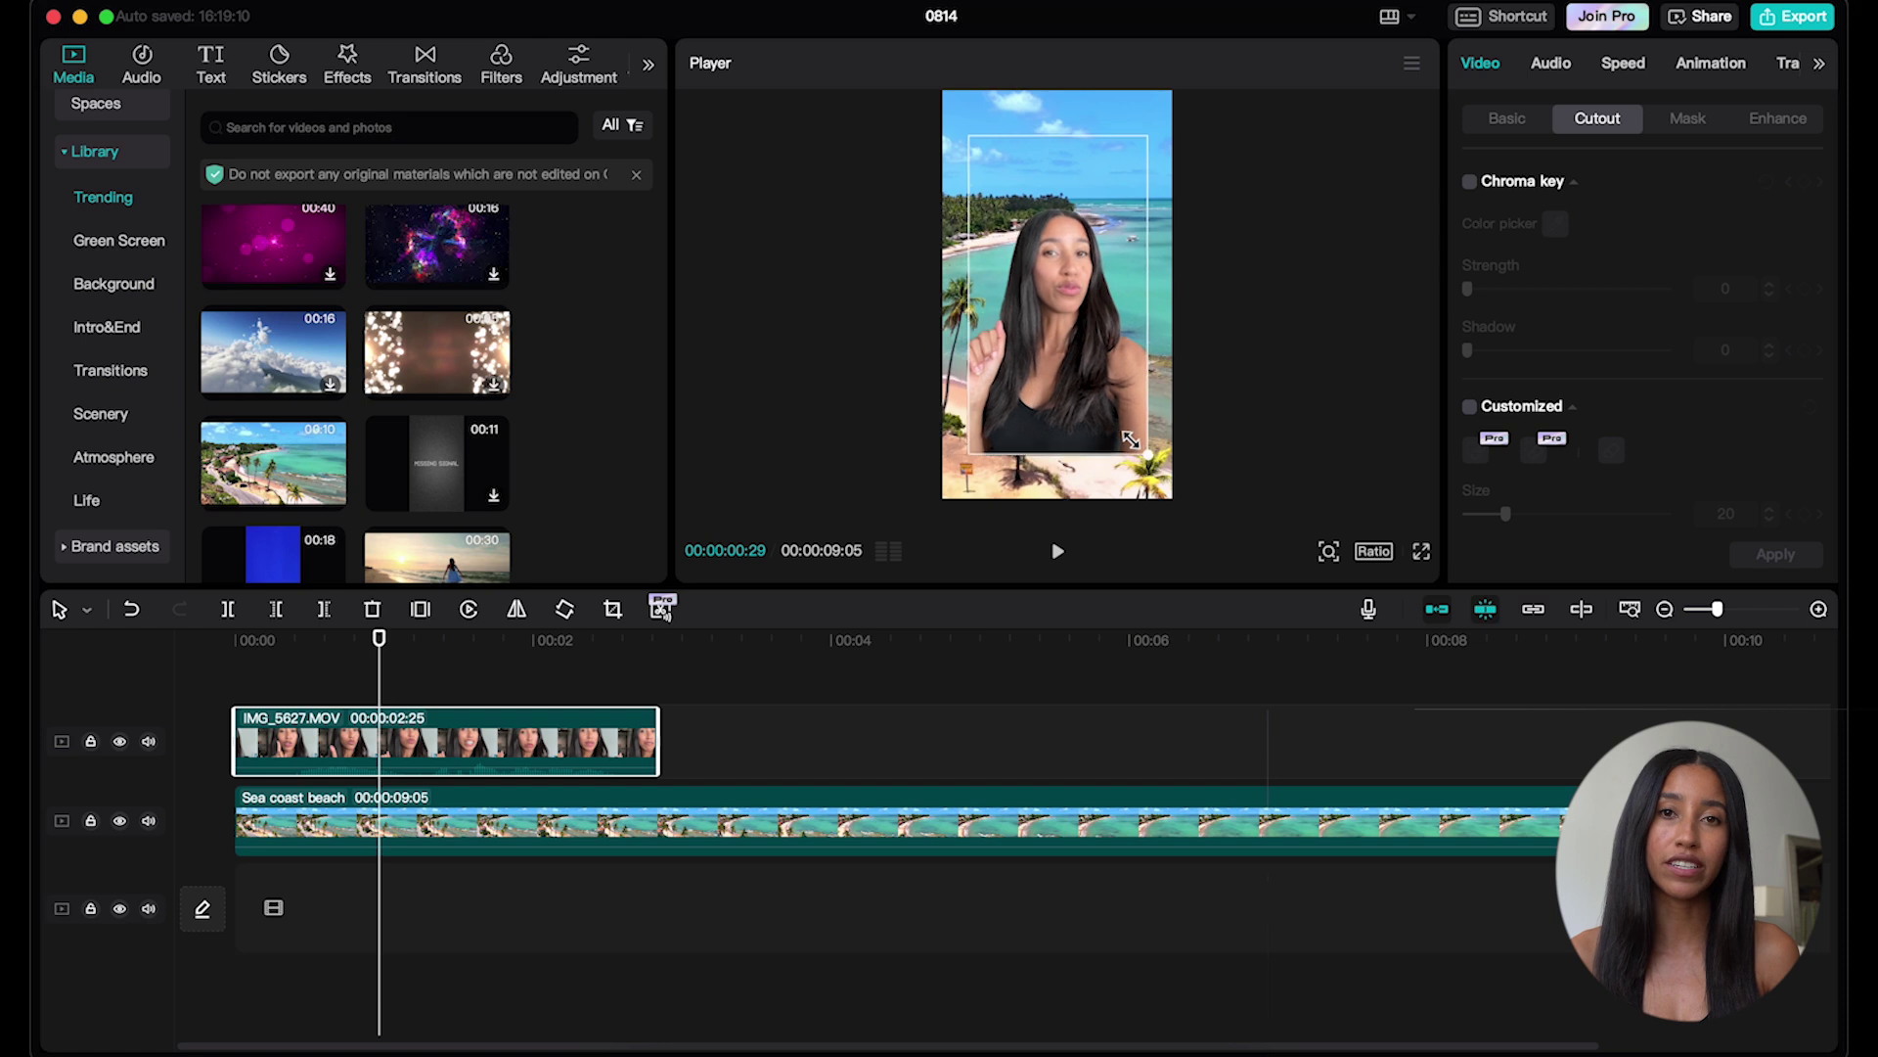
pyautogui.moveTo(1130, 439); pyautogui.dragTo(1135, 382)
pyautogui.click(1507, 119)
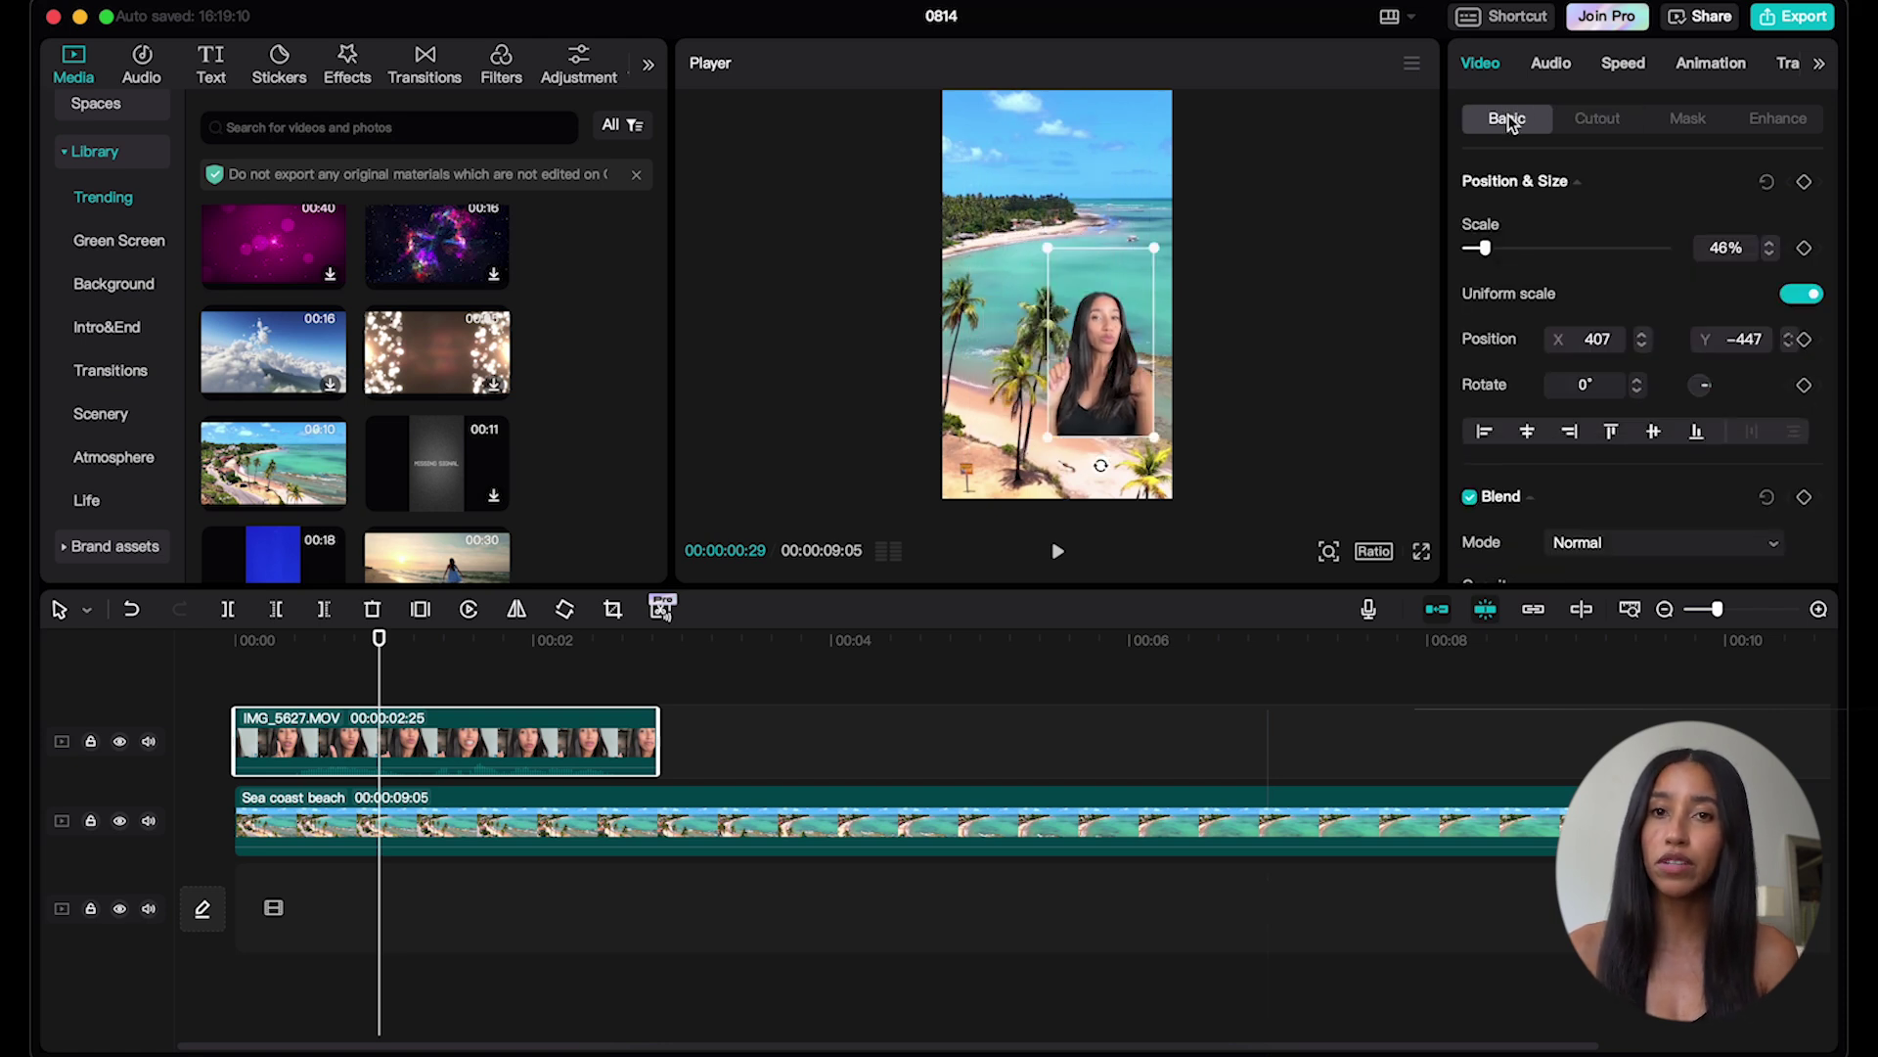
pyautogui.moveTo(1486, 247); pyautogui.dragTo(1505, 248)
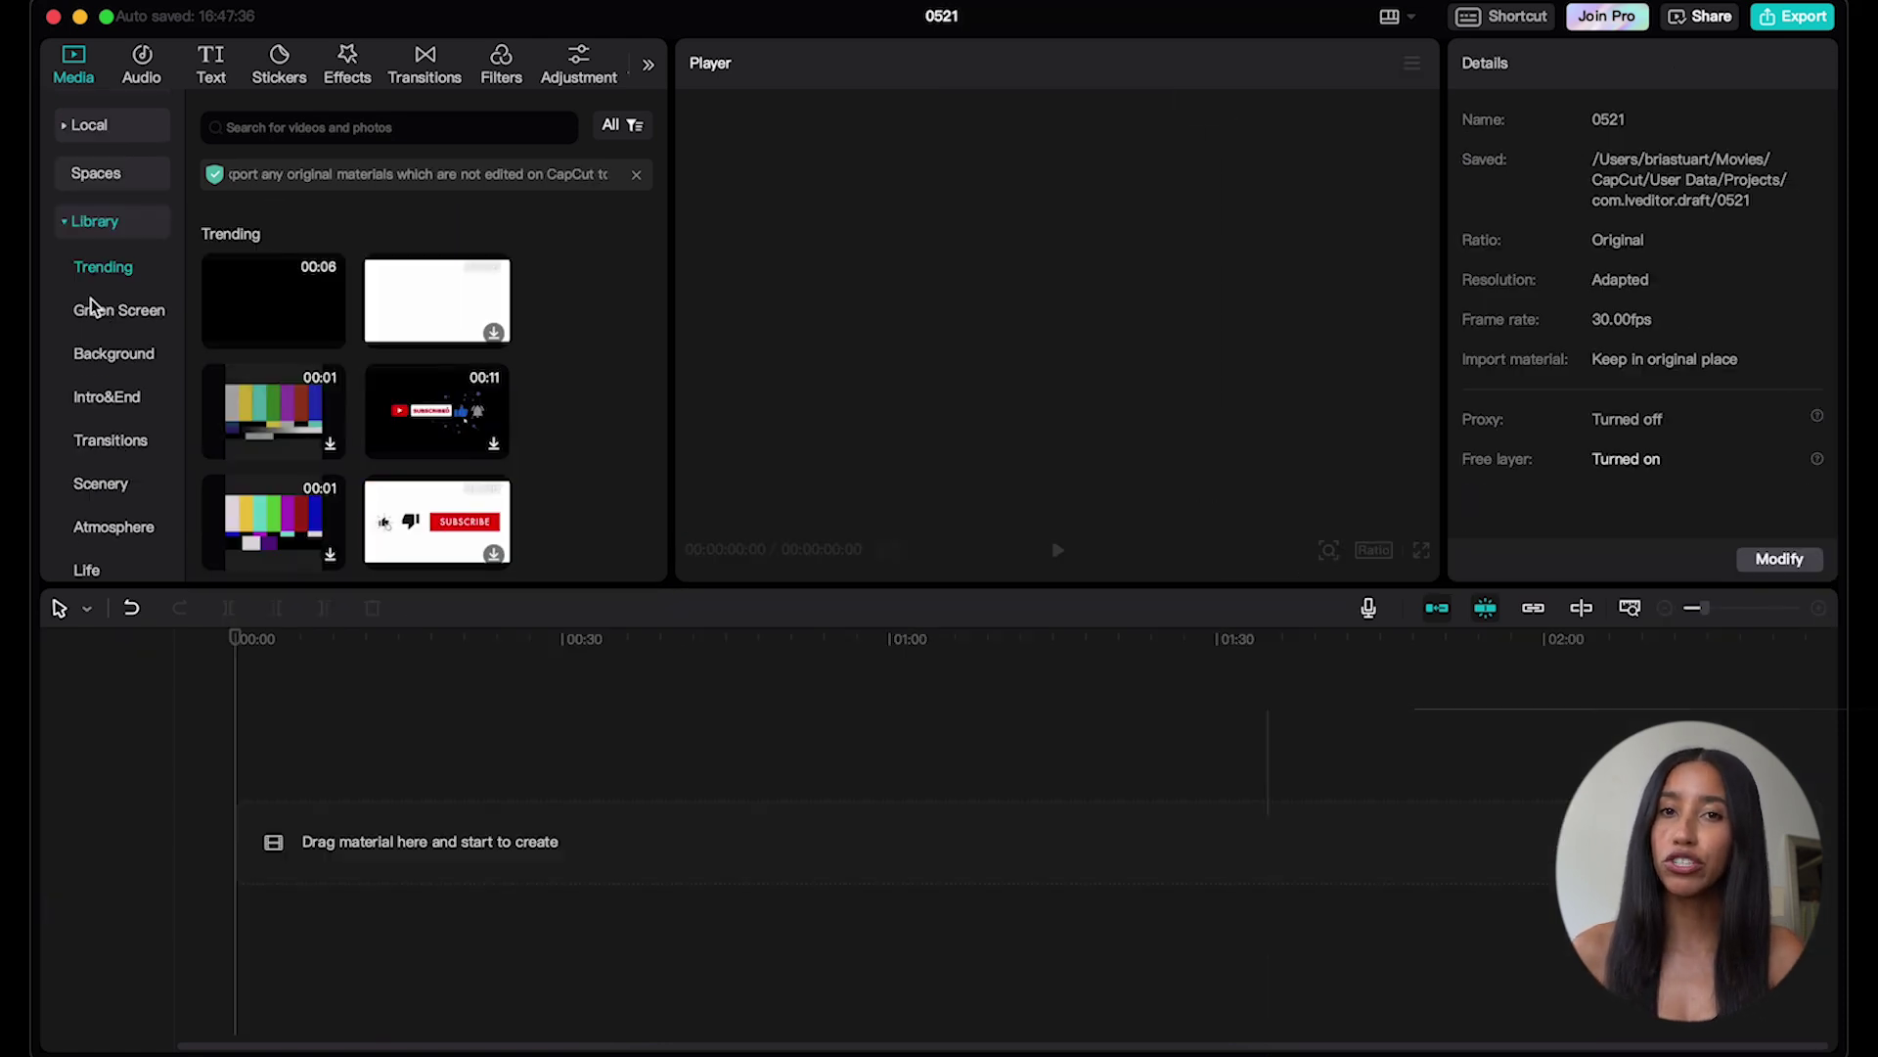
pyautogui.click(102, 312)
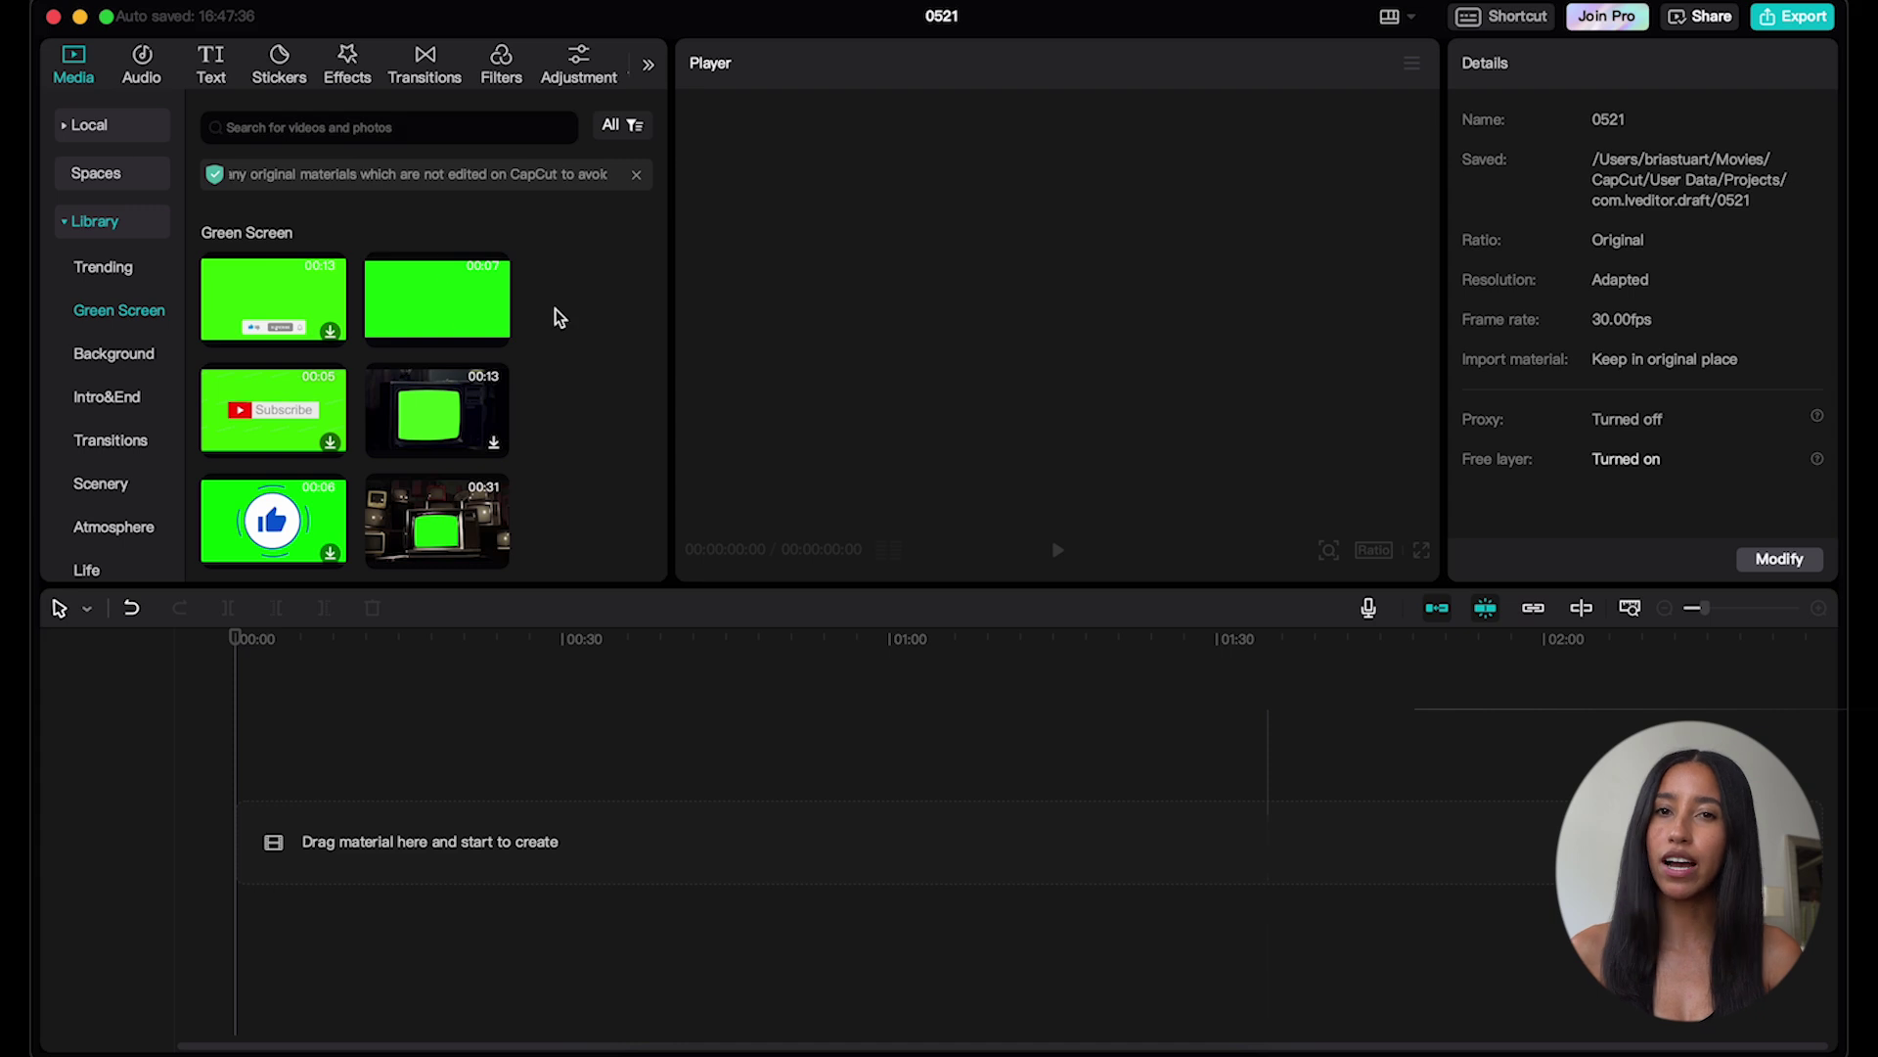
# Preview the plain green screen and Retro TV green screen stock clips
pyautogui.scroll(-1, 572, 337)
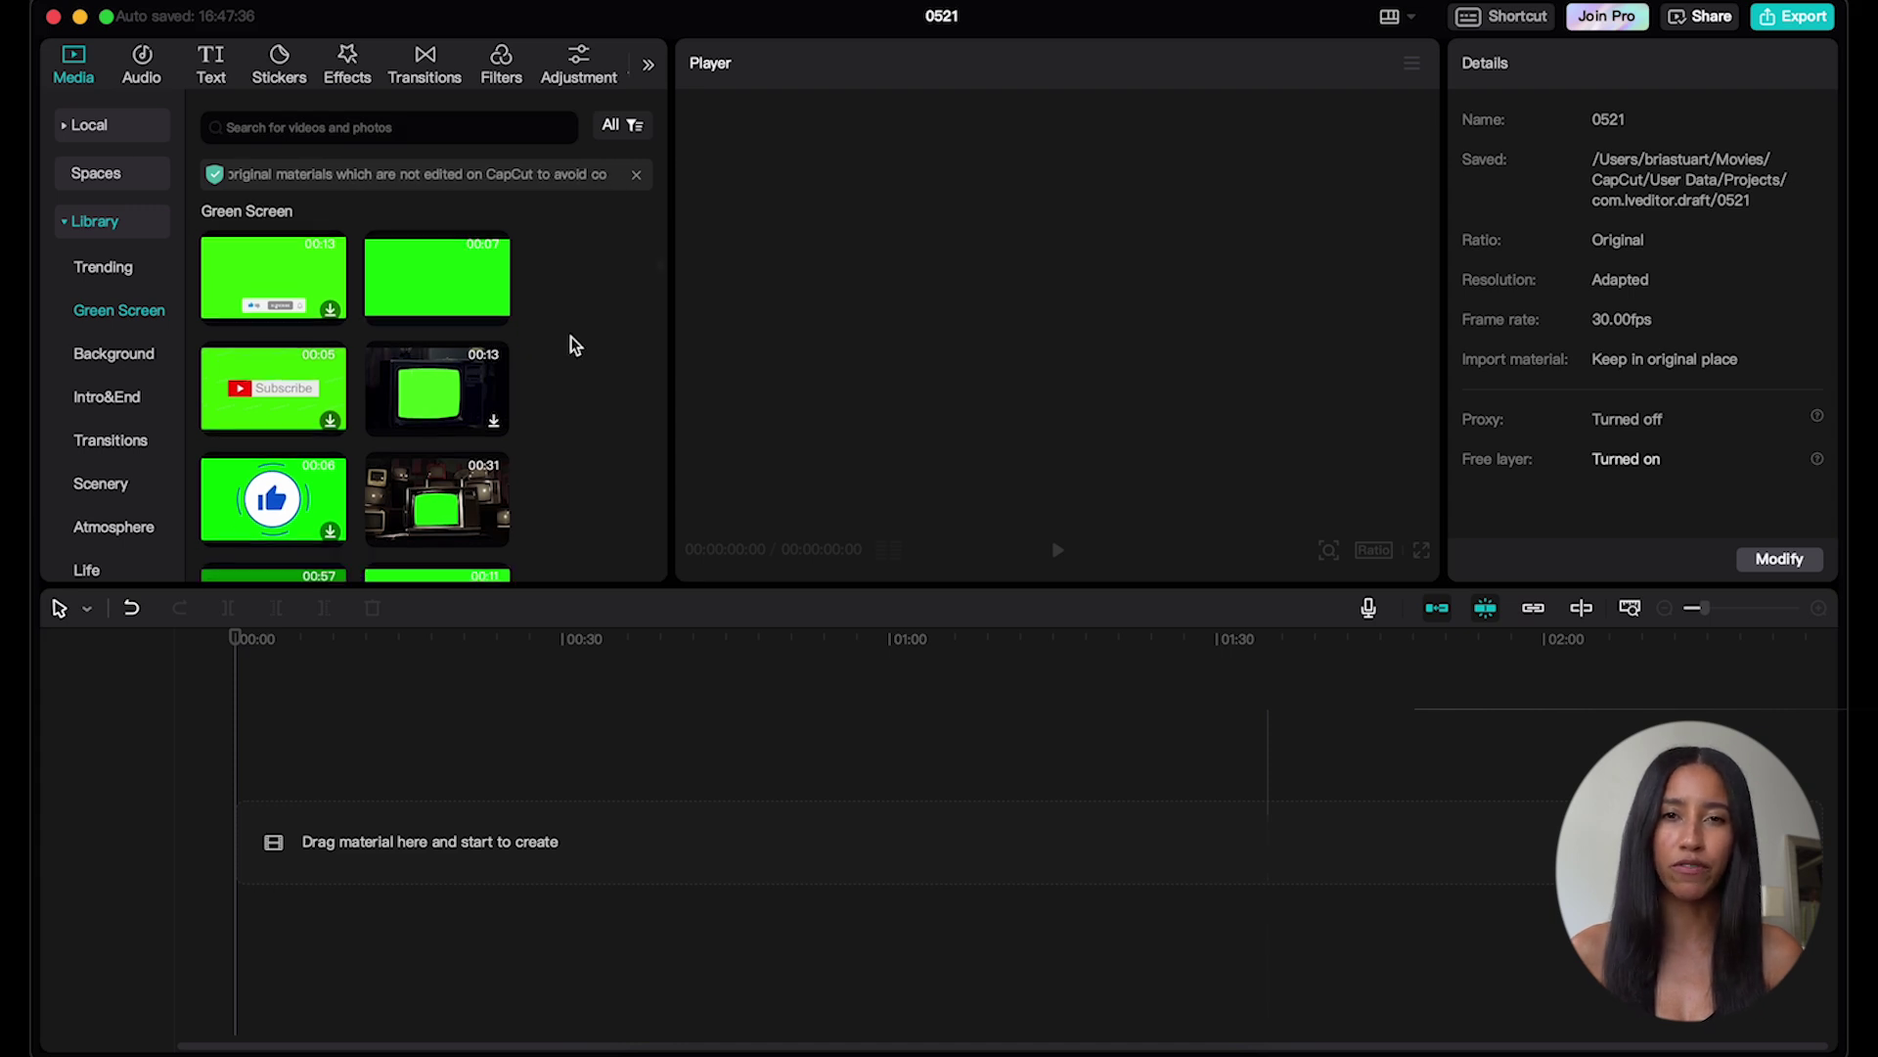
pyautogui.click(402, 284)
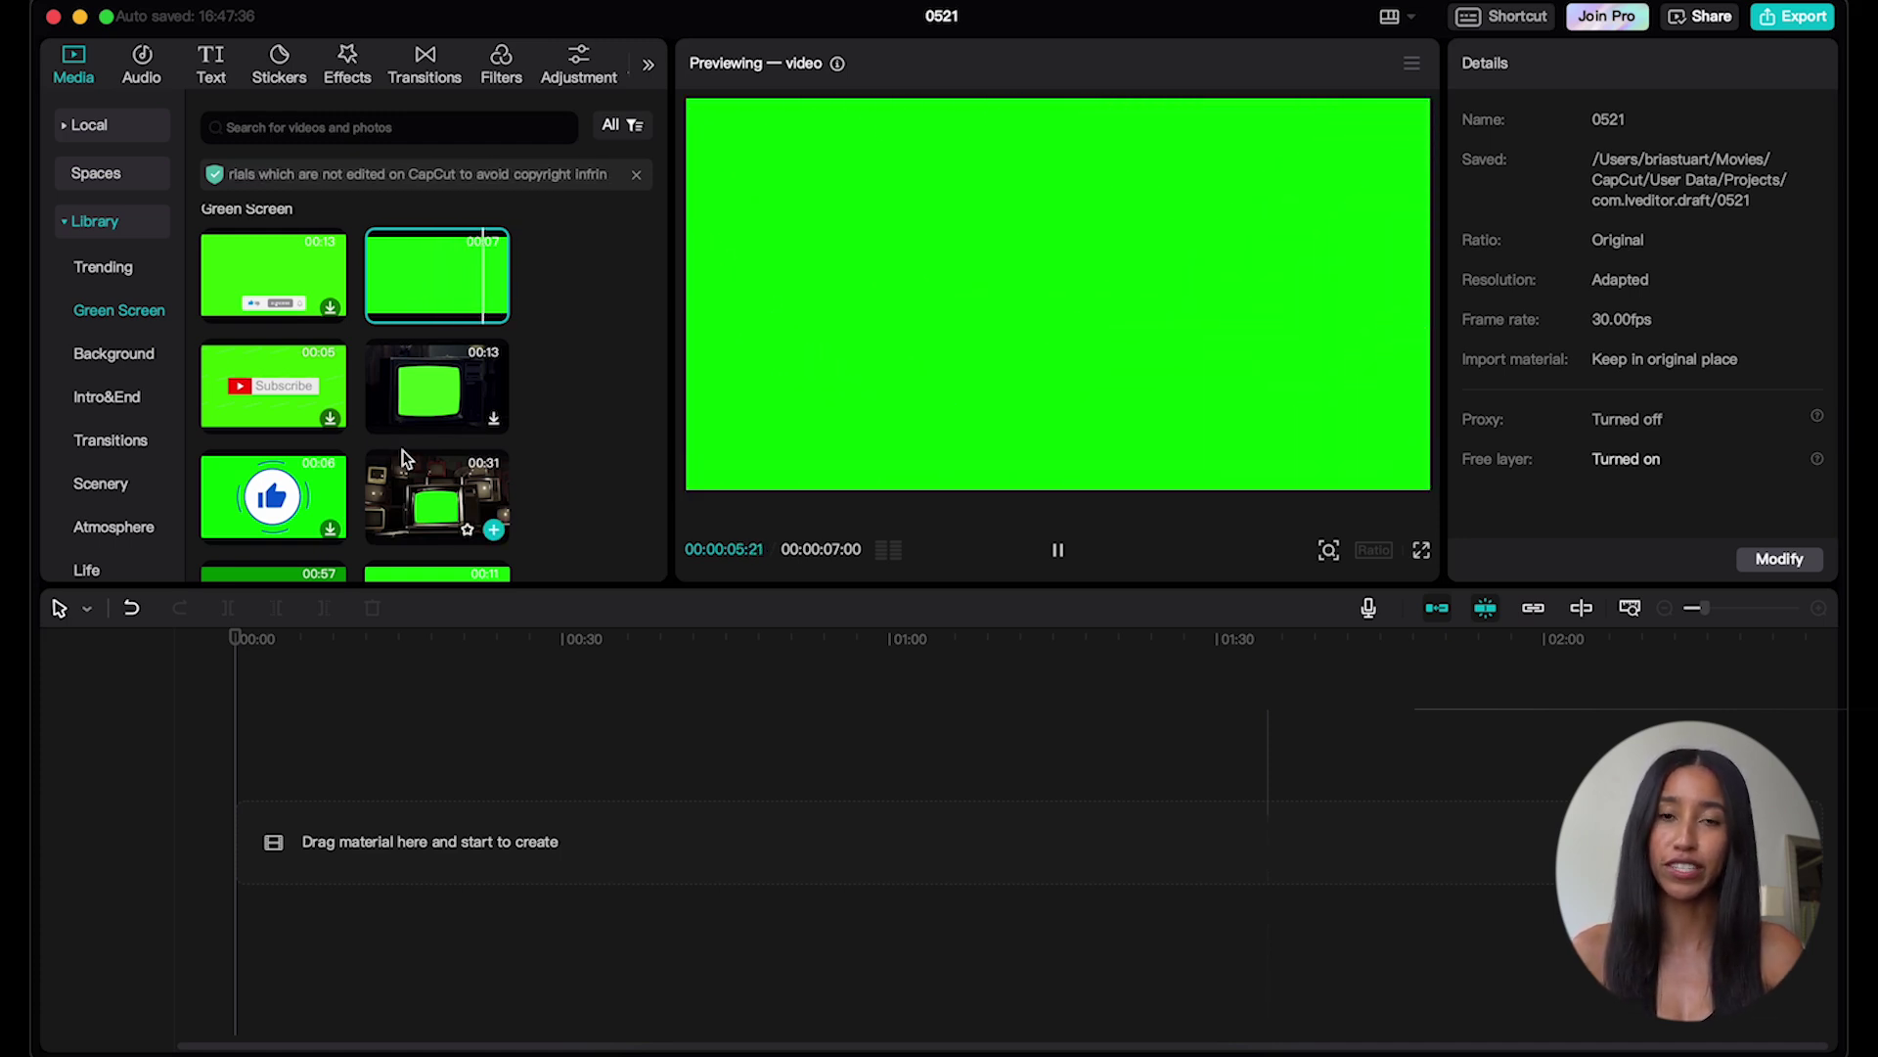
pyautogui.click(408, 488)
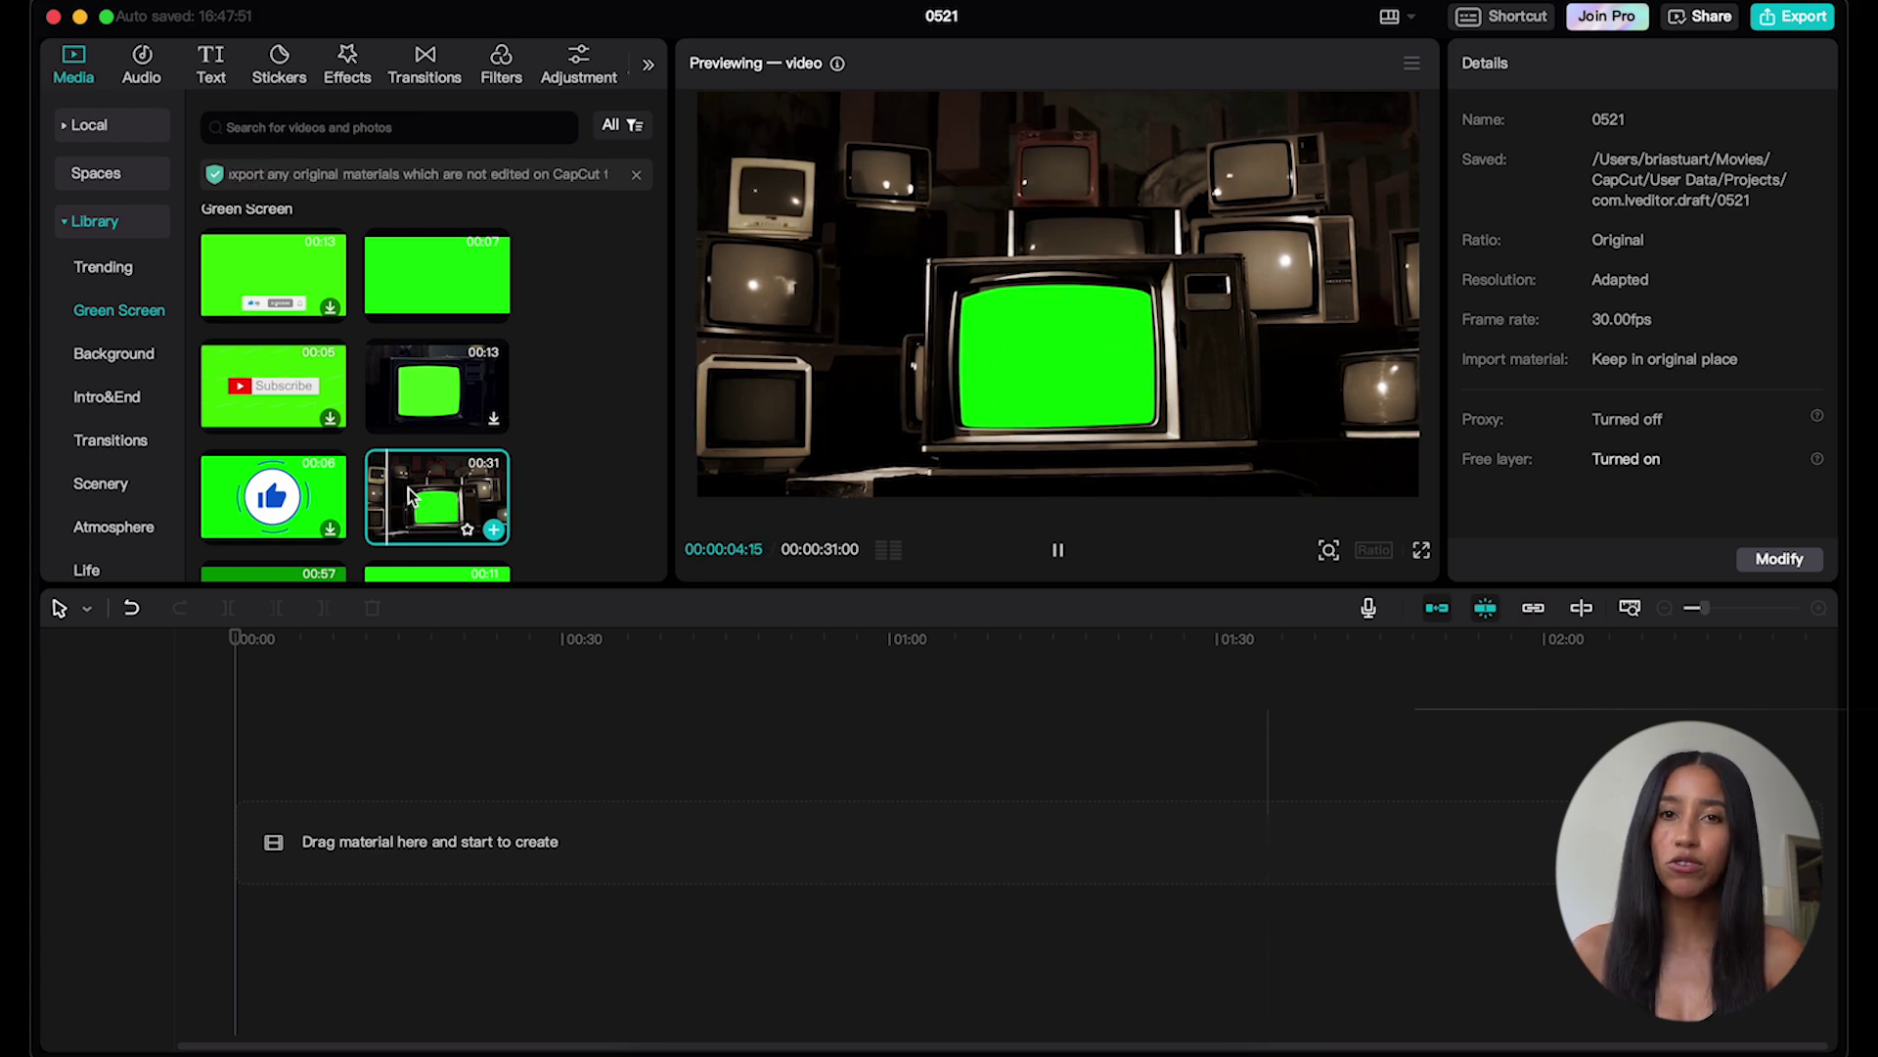
# Add the Retro TV clip, set the canvas to 9:16, and scale it to 315%
pyautogui.moveTo(411, 494); pyautogui.dragTo(345, 871)
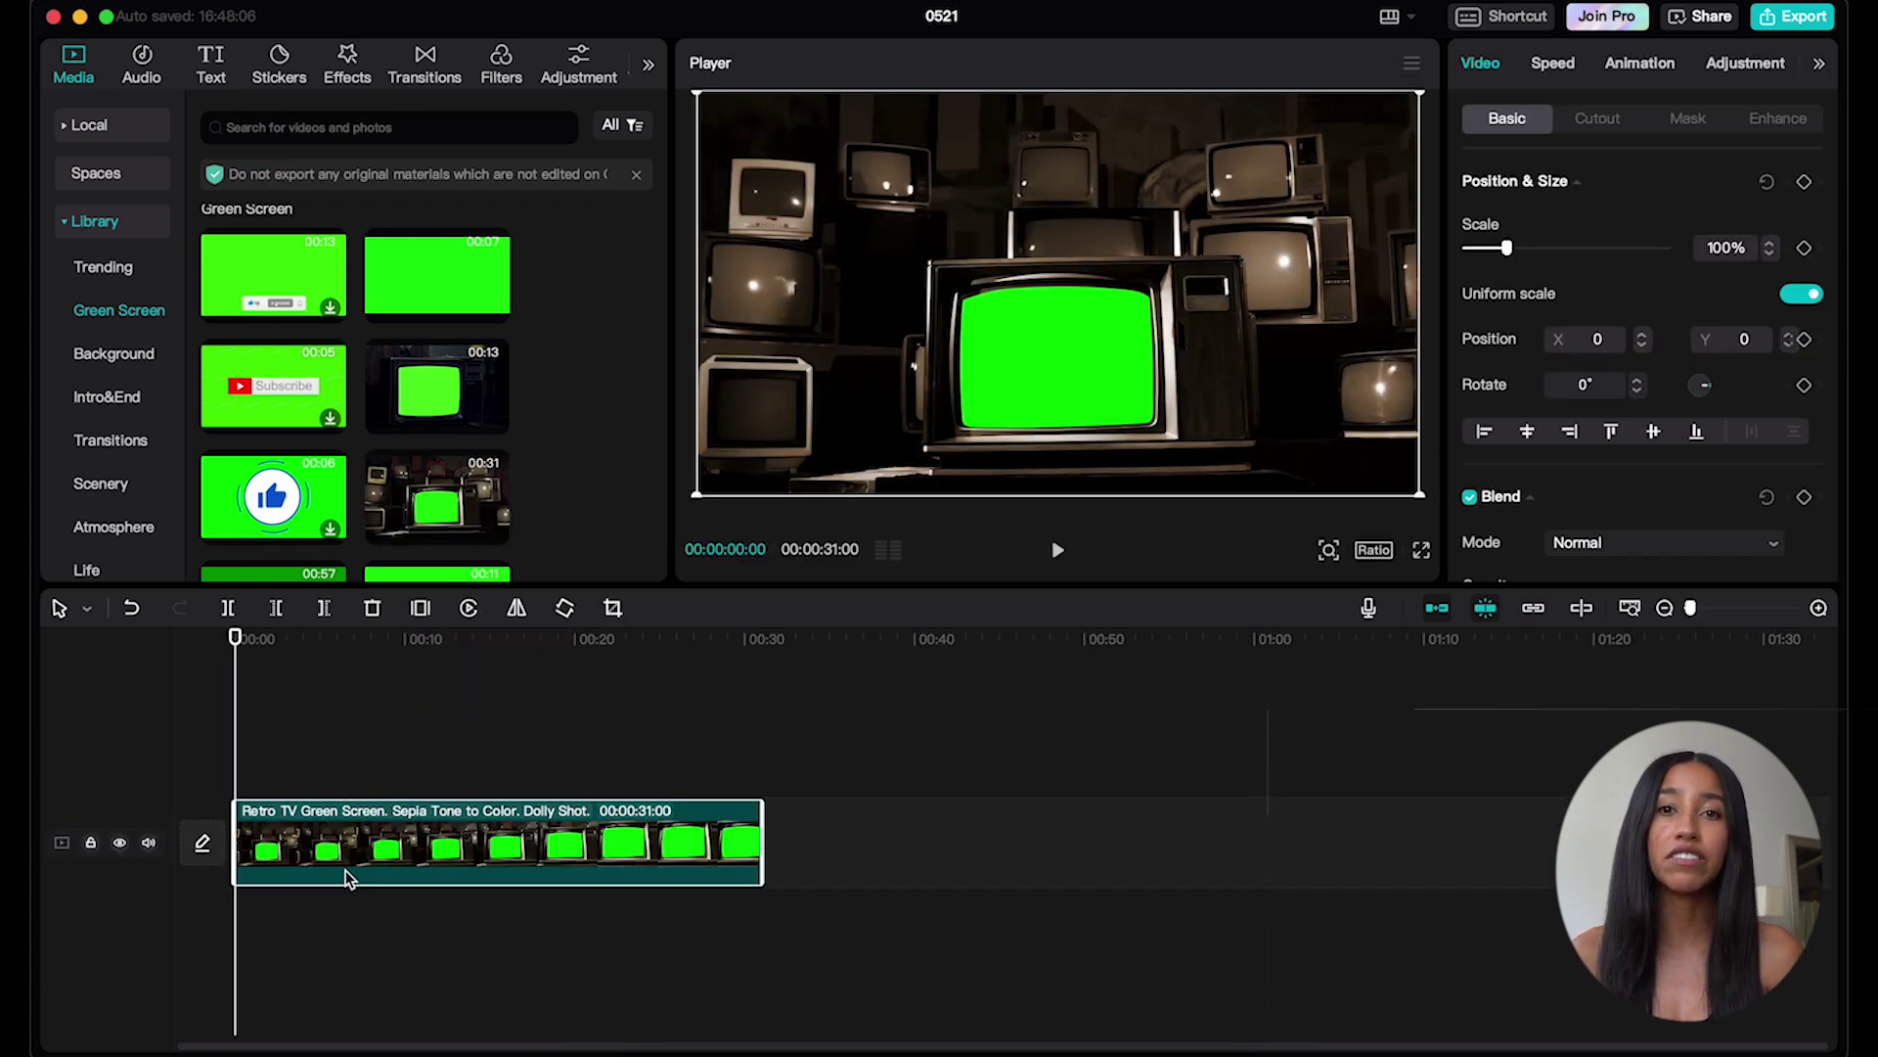
pyautogui.click(1373, 549)
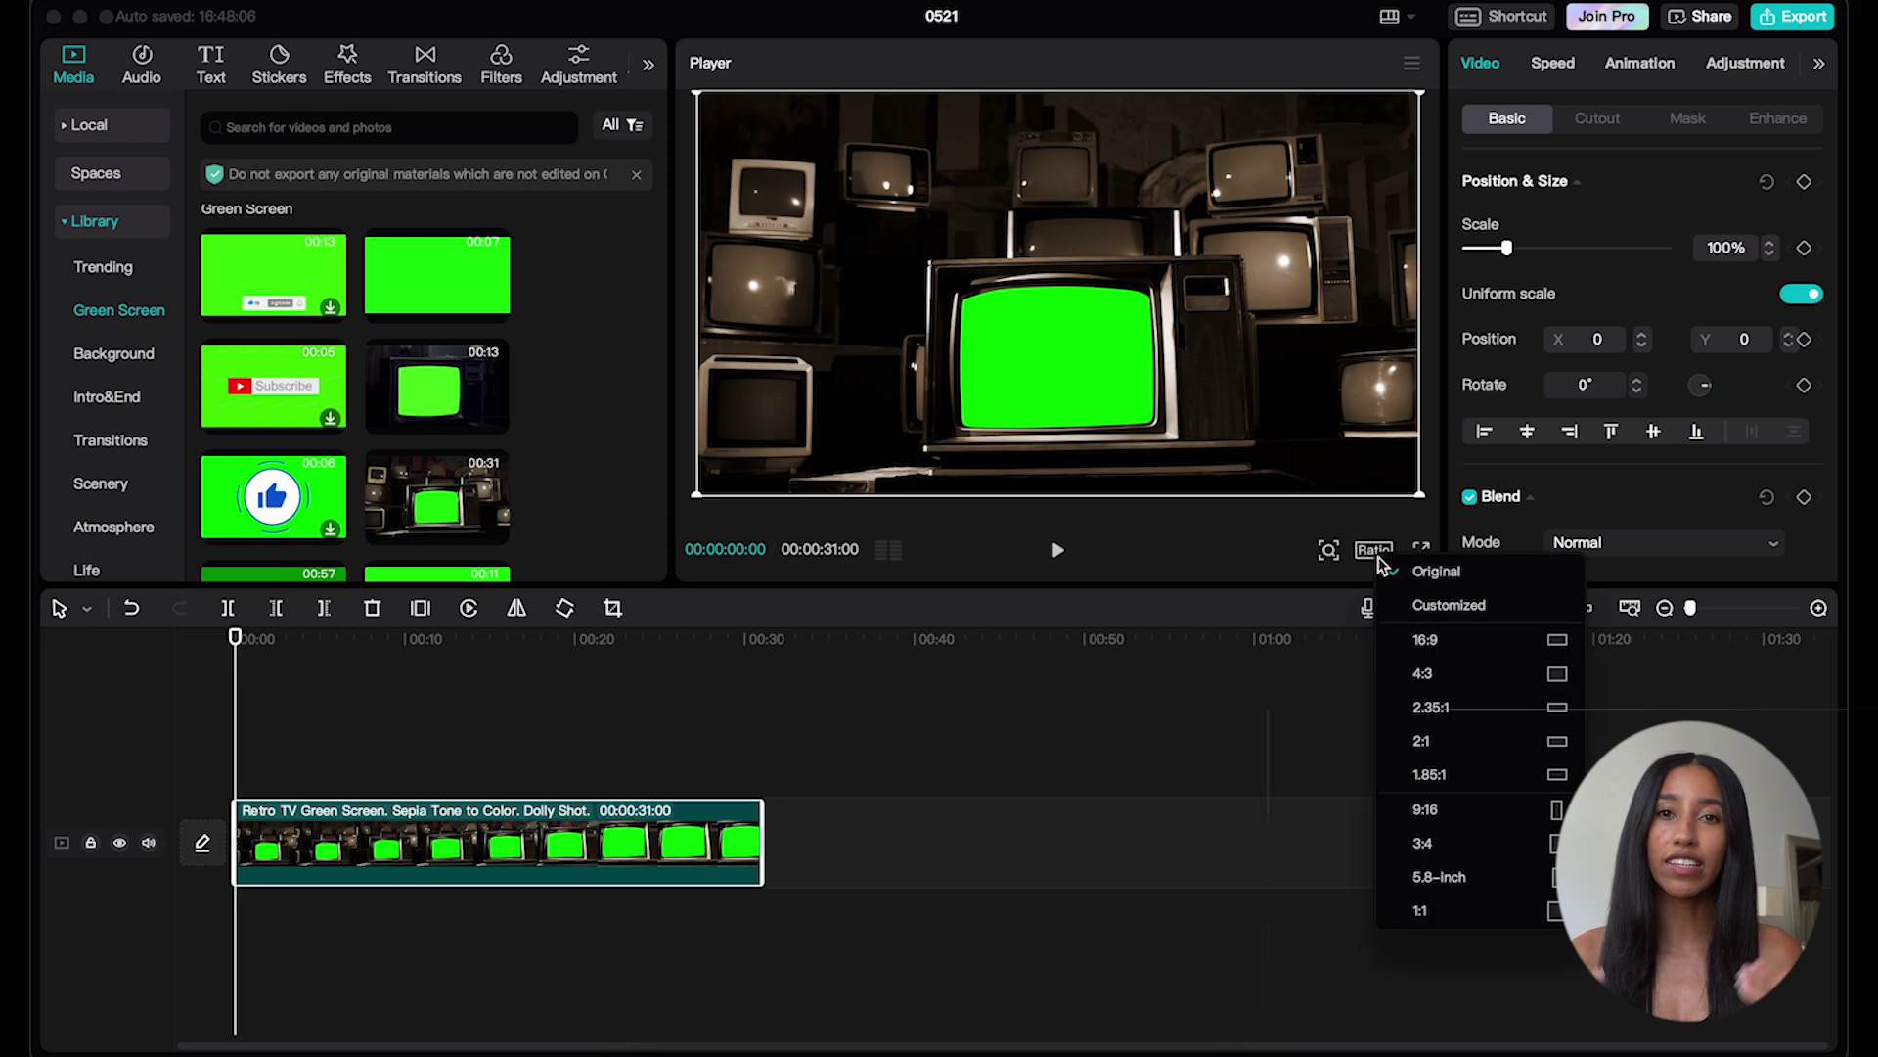
pyautogui.click(1425, 809)
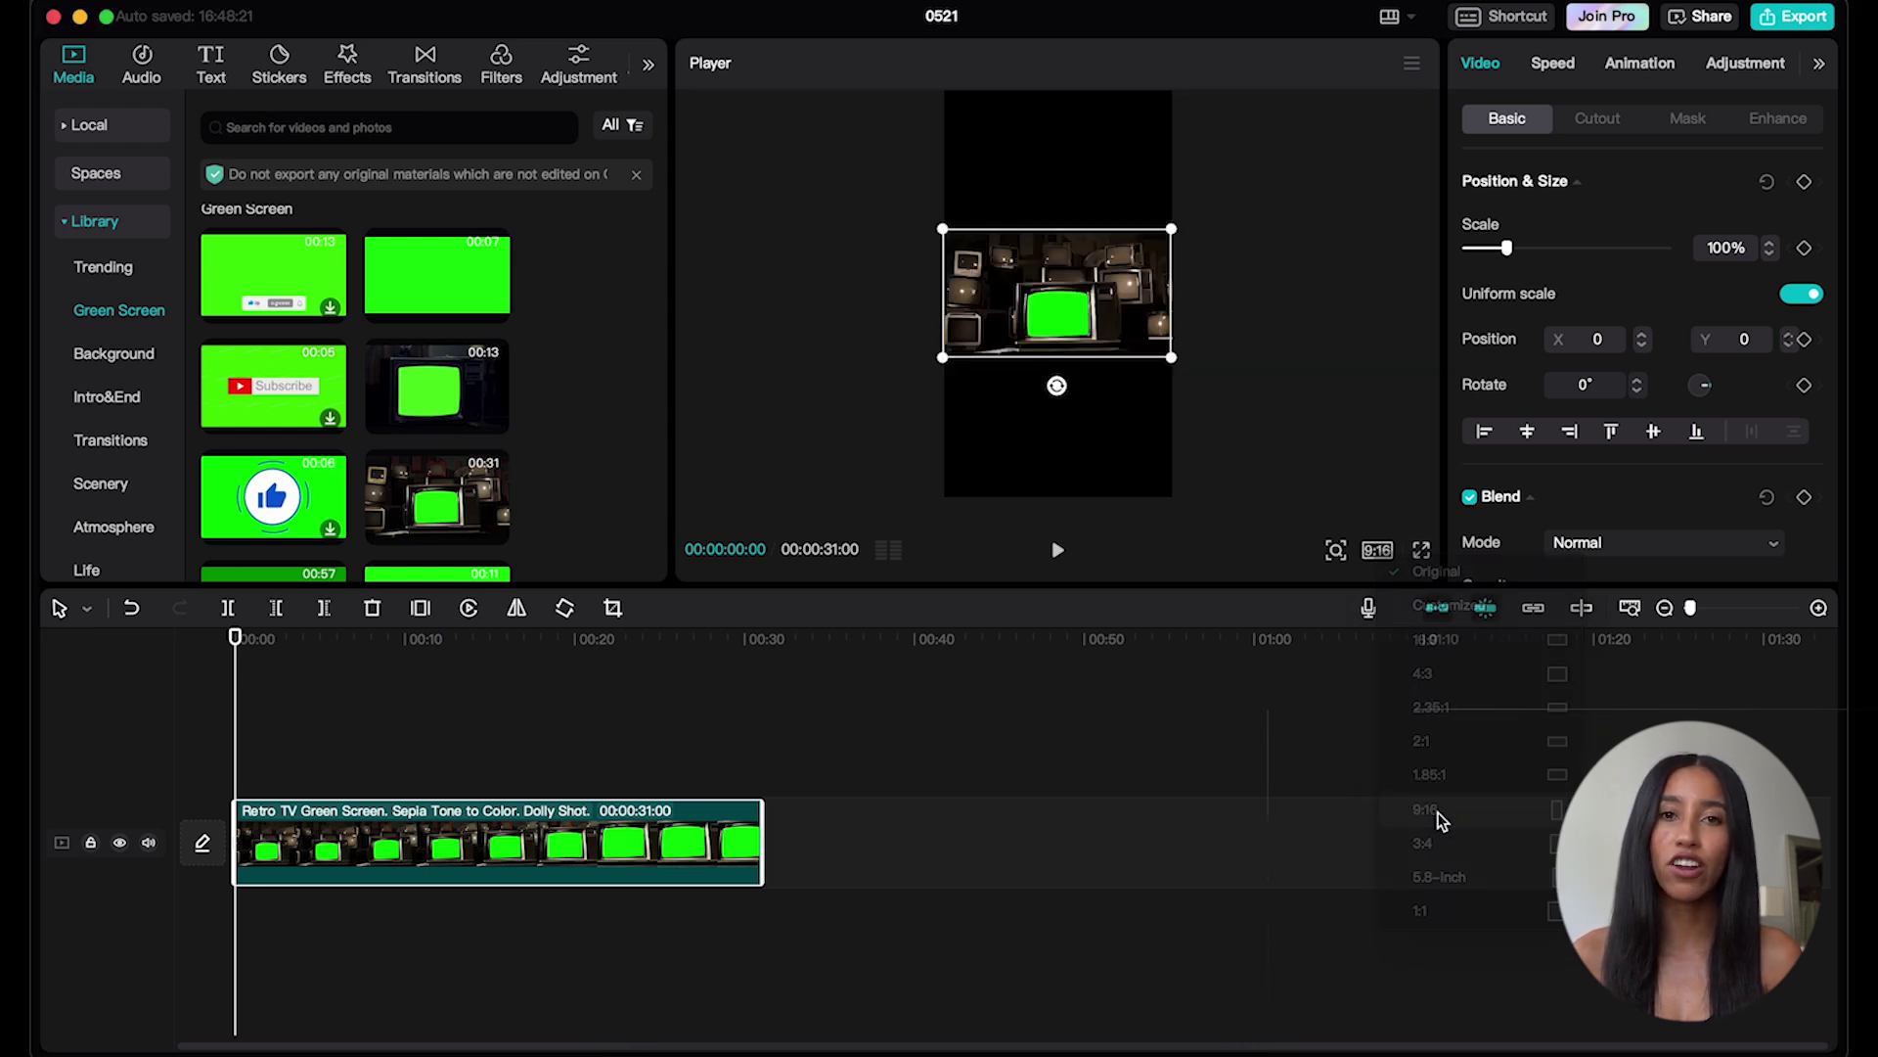
pyautogui.moveTo(1185, 367); pyautogui.dragTo(1423, 499)
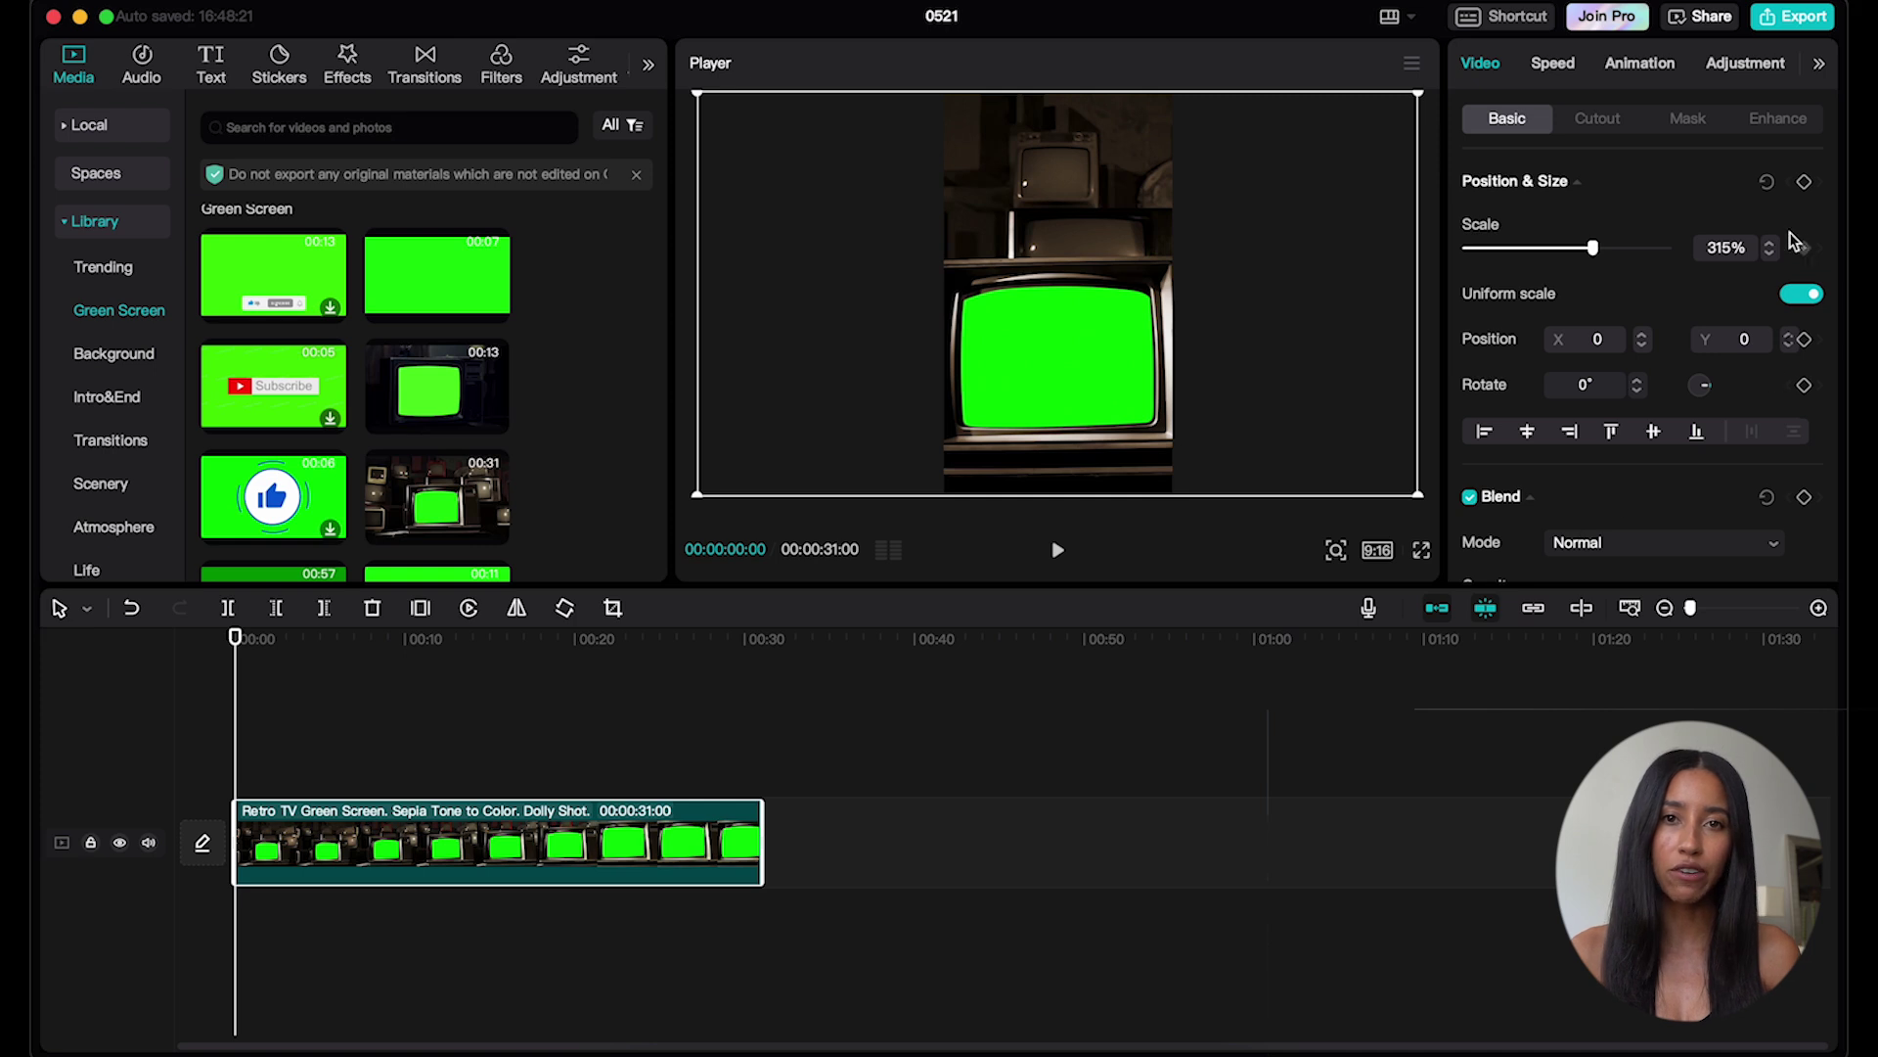
pyautogui.click(1596, 122)
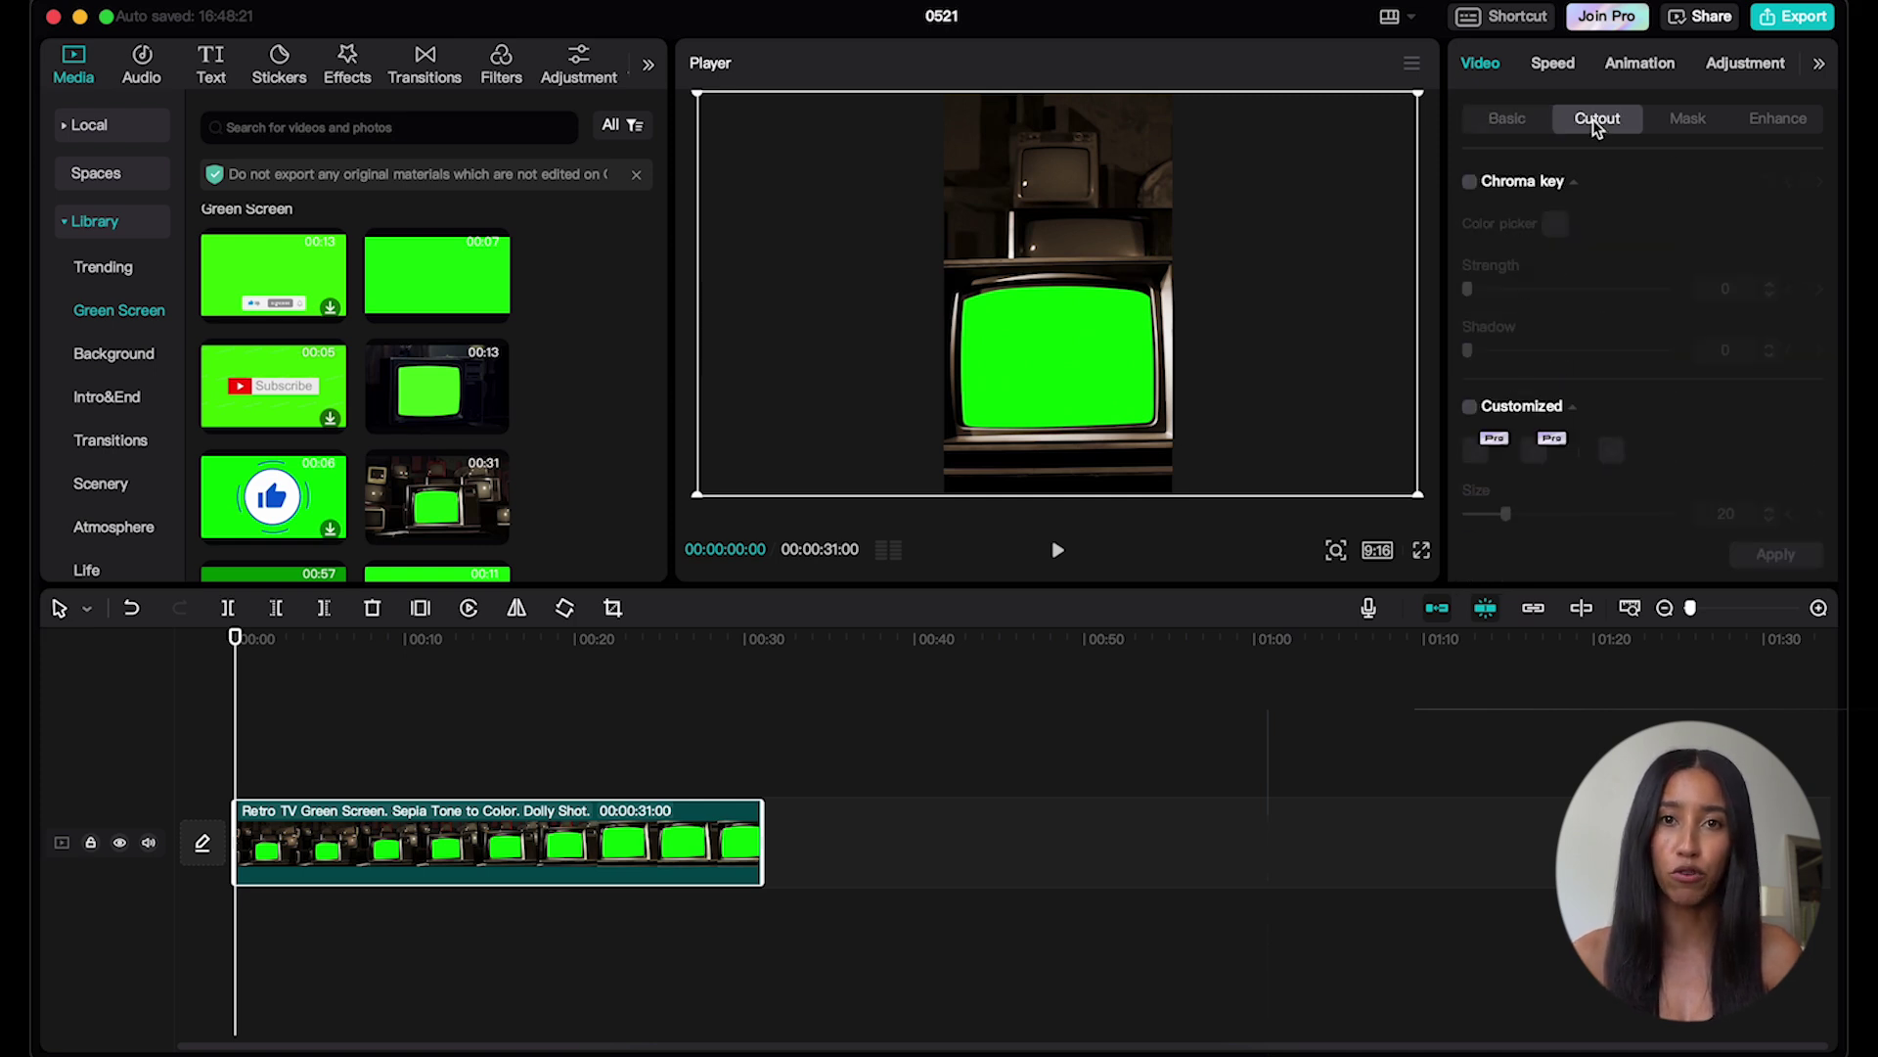
# Enable Chroma key on the TV clip and key out its sampled green screen
pyautogui.click(1470, 182)
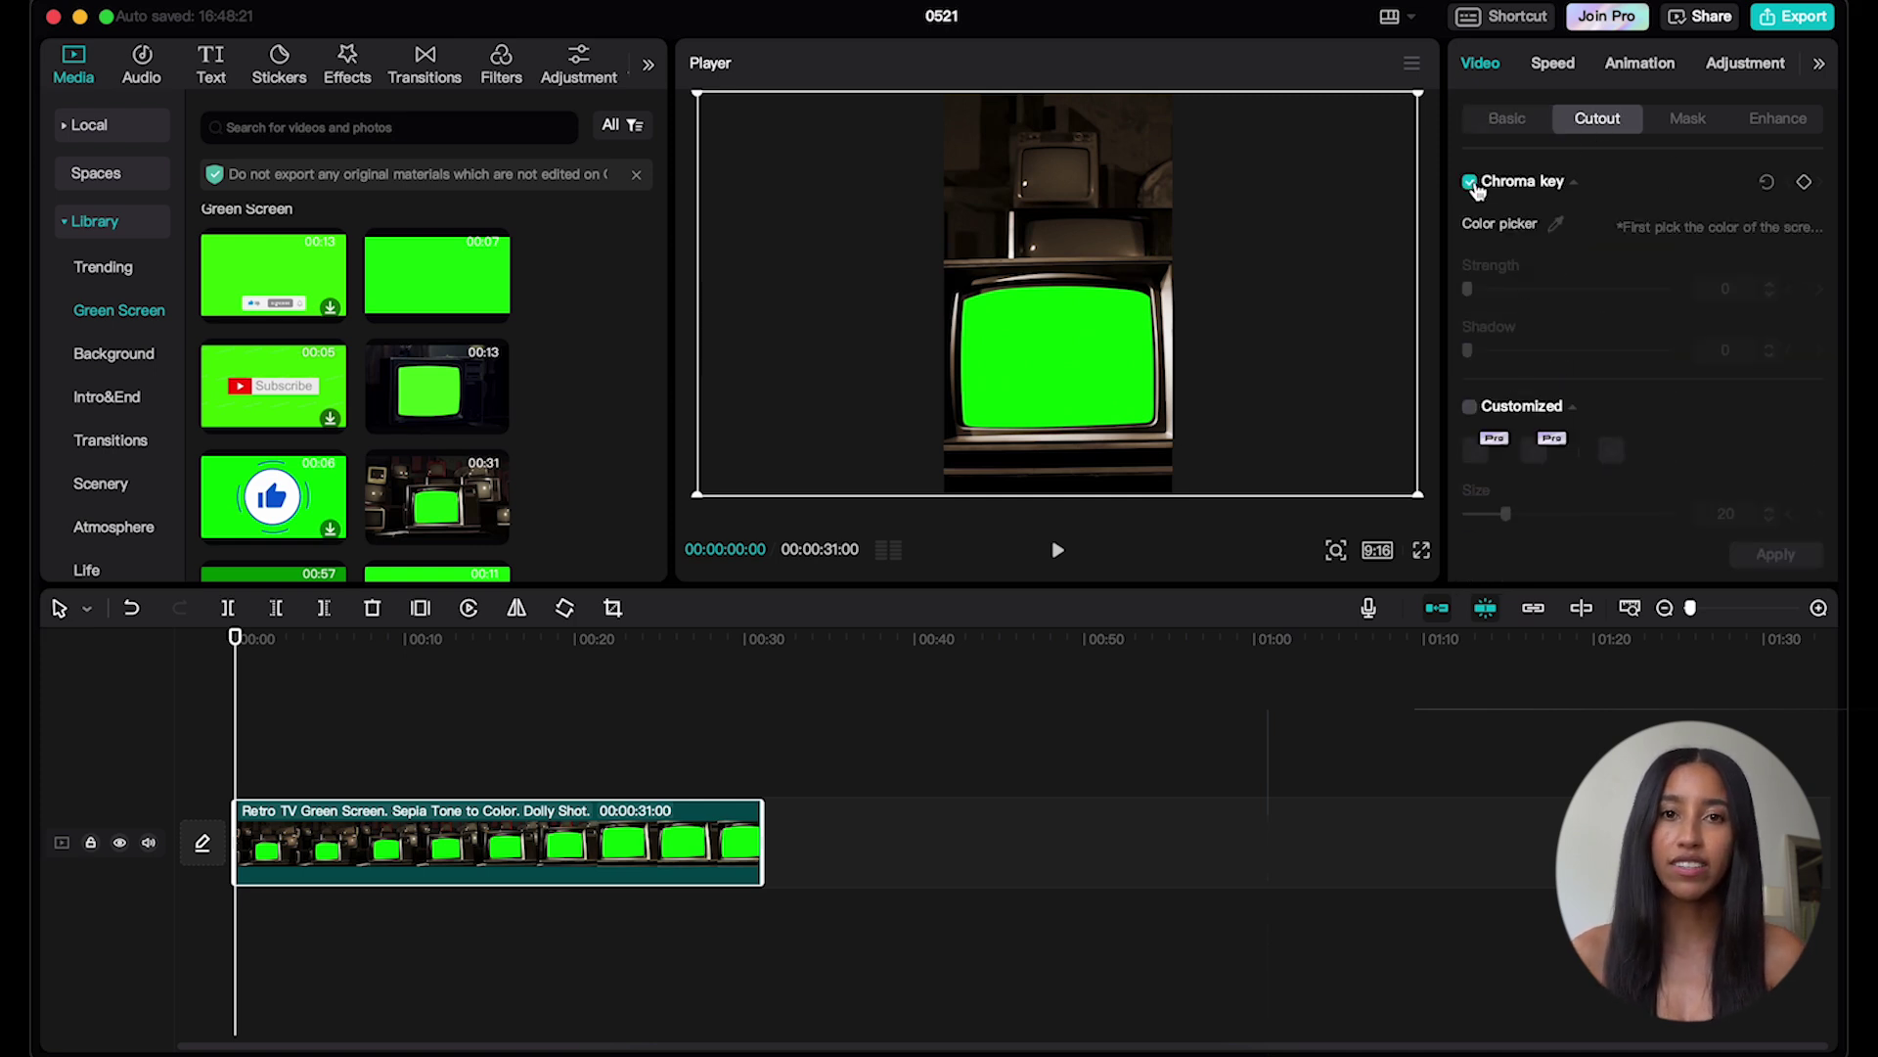
pyautogui.click(1557, 225)
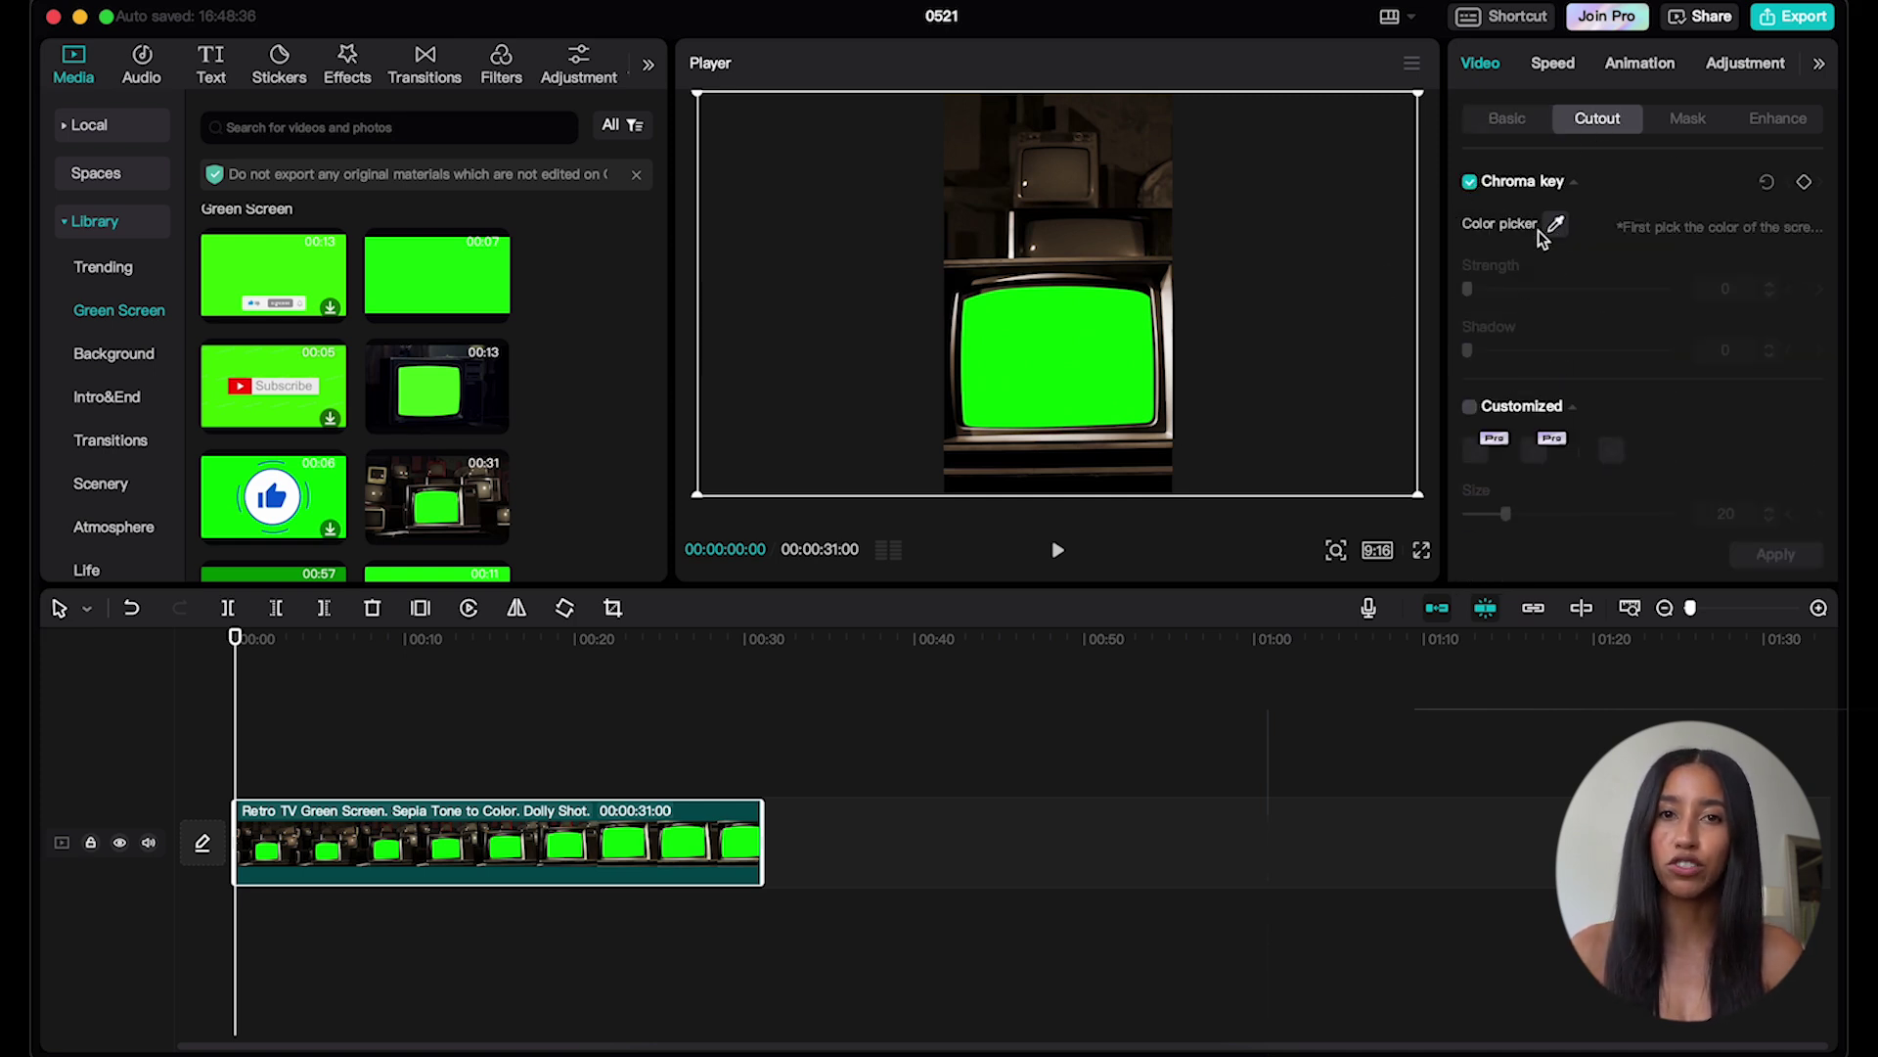
pyautogui.click(1086, 348)
pyautogui.moveTo(1467, 289); pyautogui.dragTo(1667, 297)
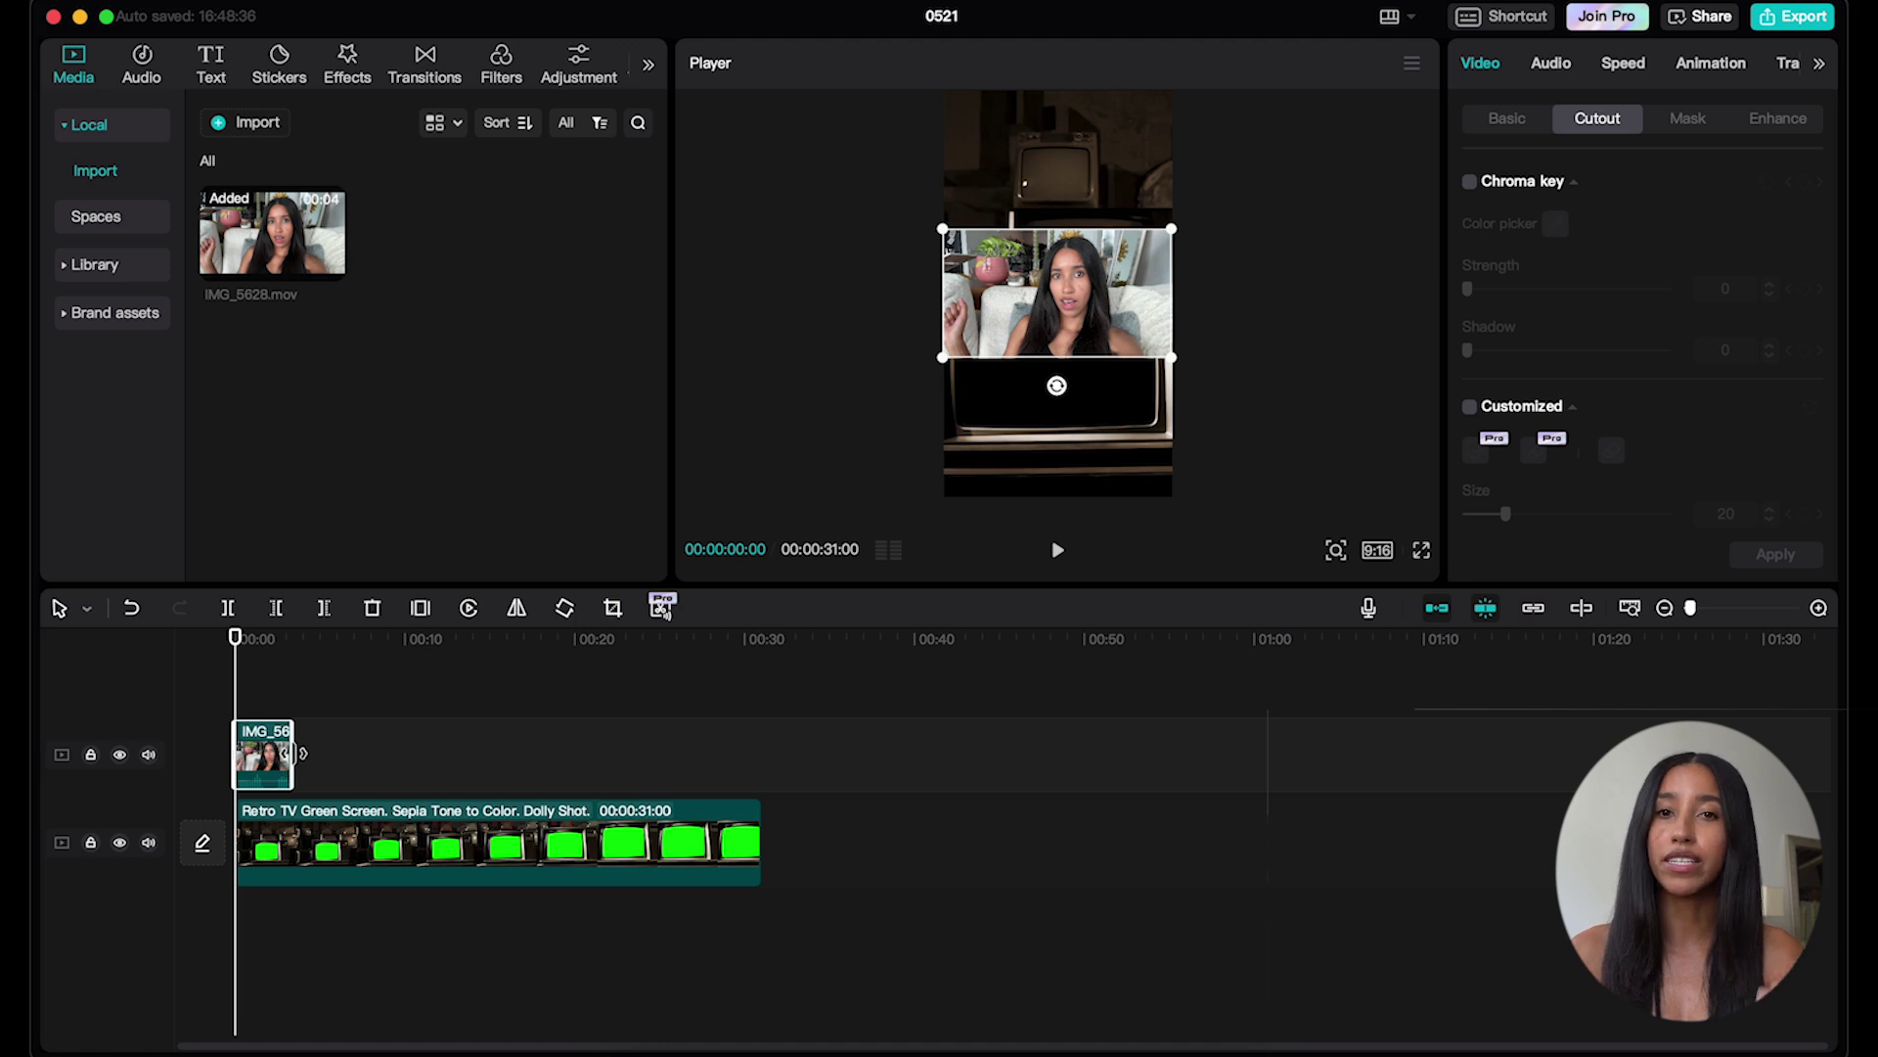
# Layer the TV above the person's video, fit the video into the TV screen, and check playback
pyautogui.press('super+equal')
pyautogui.moveTo(347, 841); pyautogui.dragTo(337, 719)
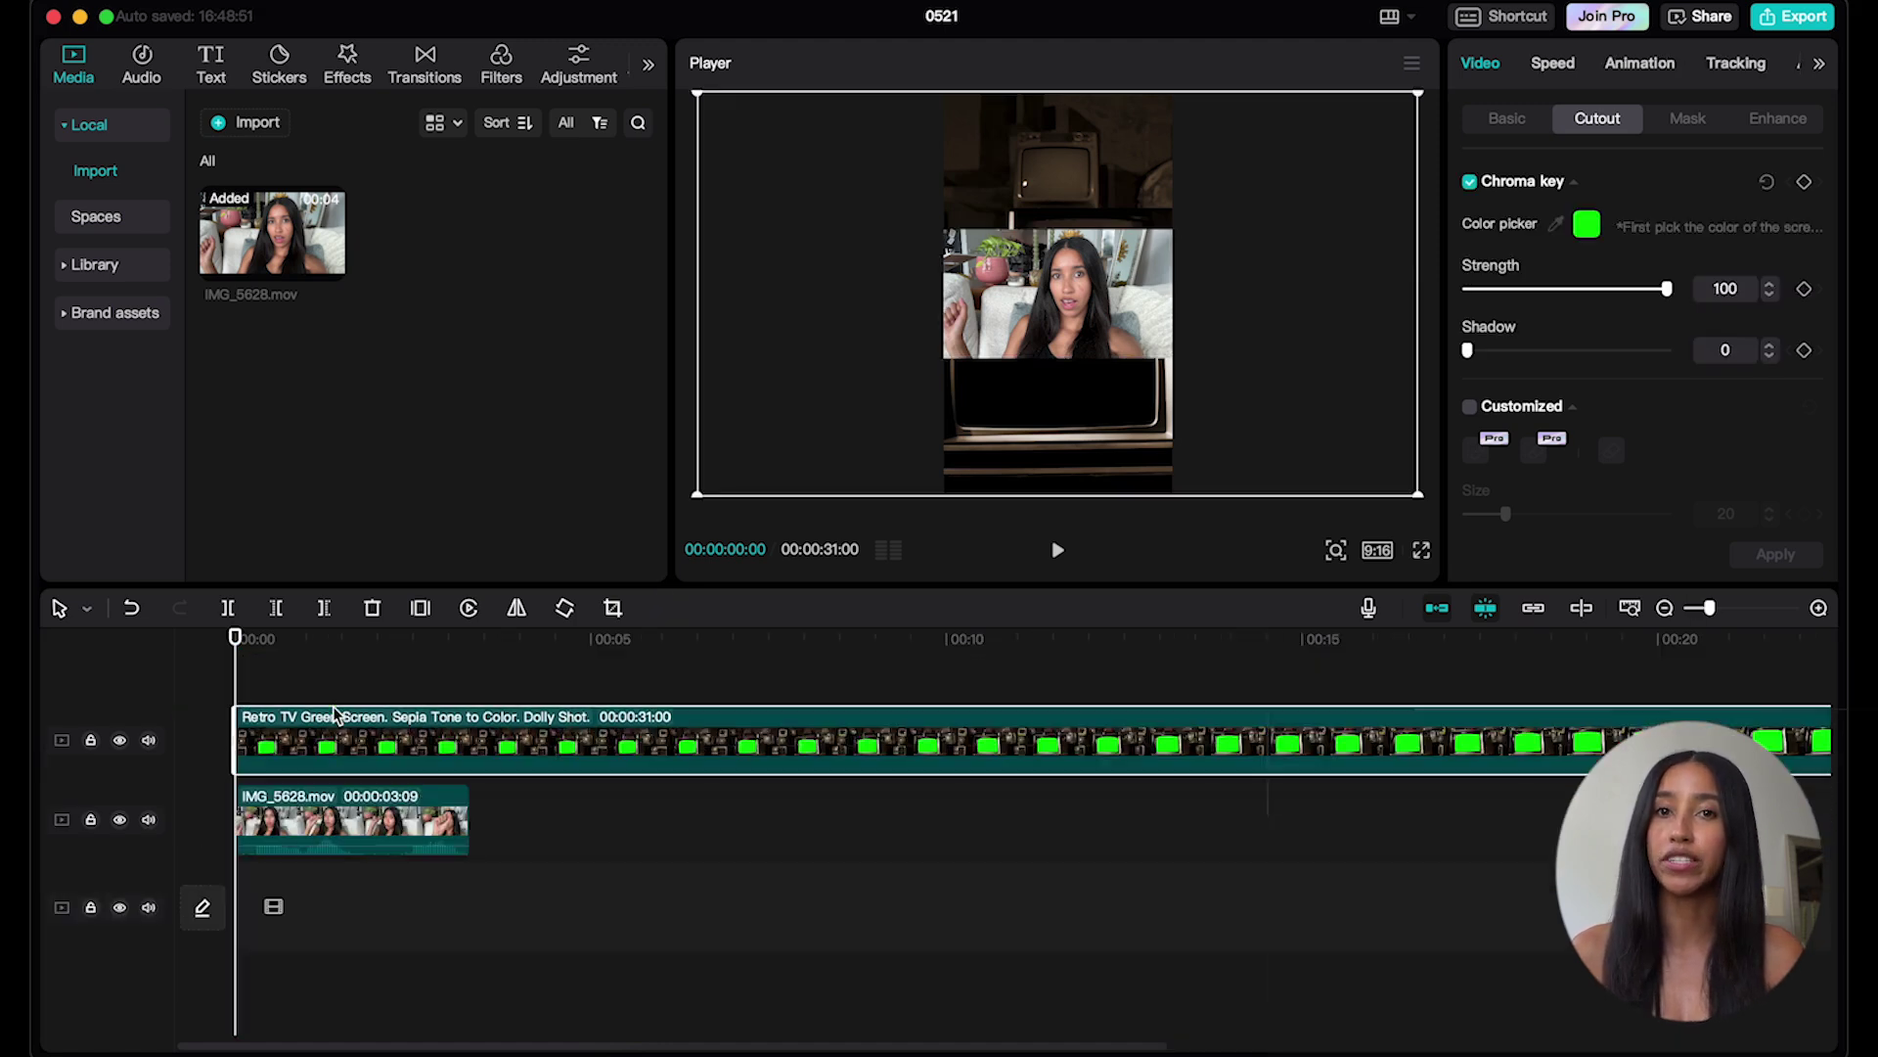
pyautogui.click(330, 819)
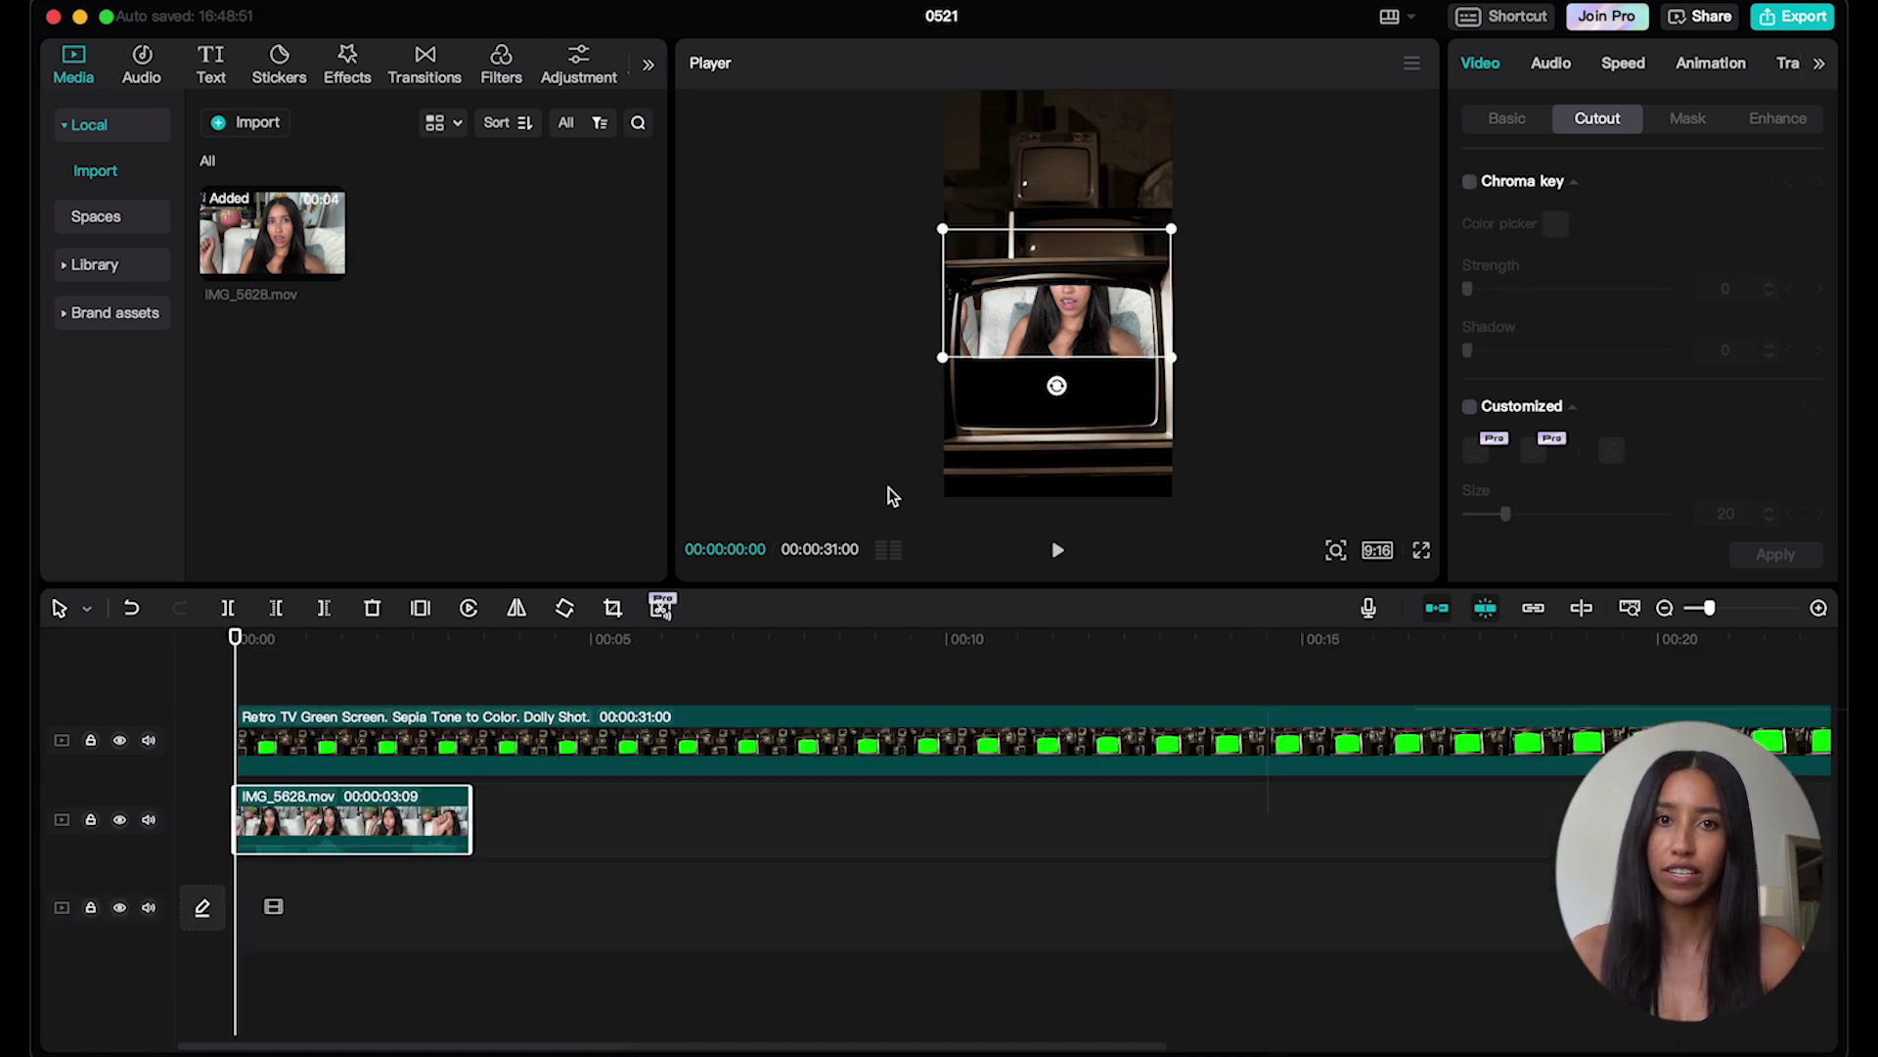
pyautogui.moveTo(1093, 380); pyautogui.dragTo(1214, 435)
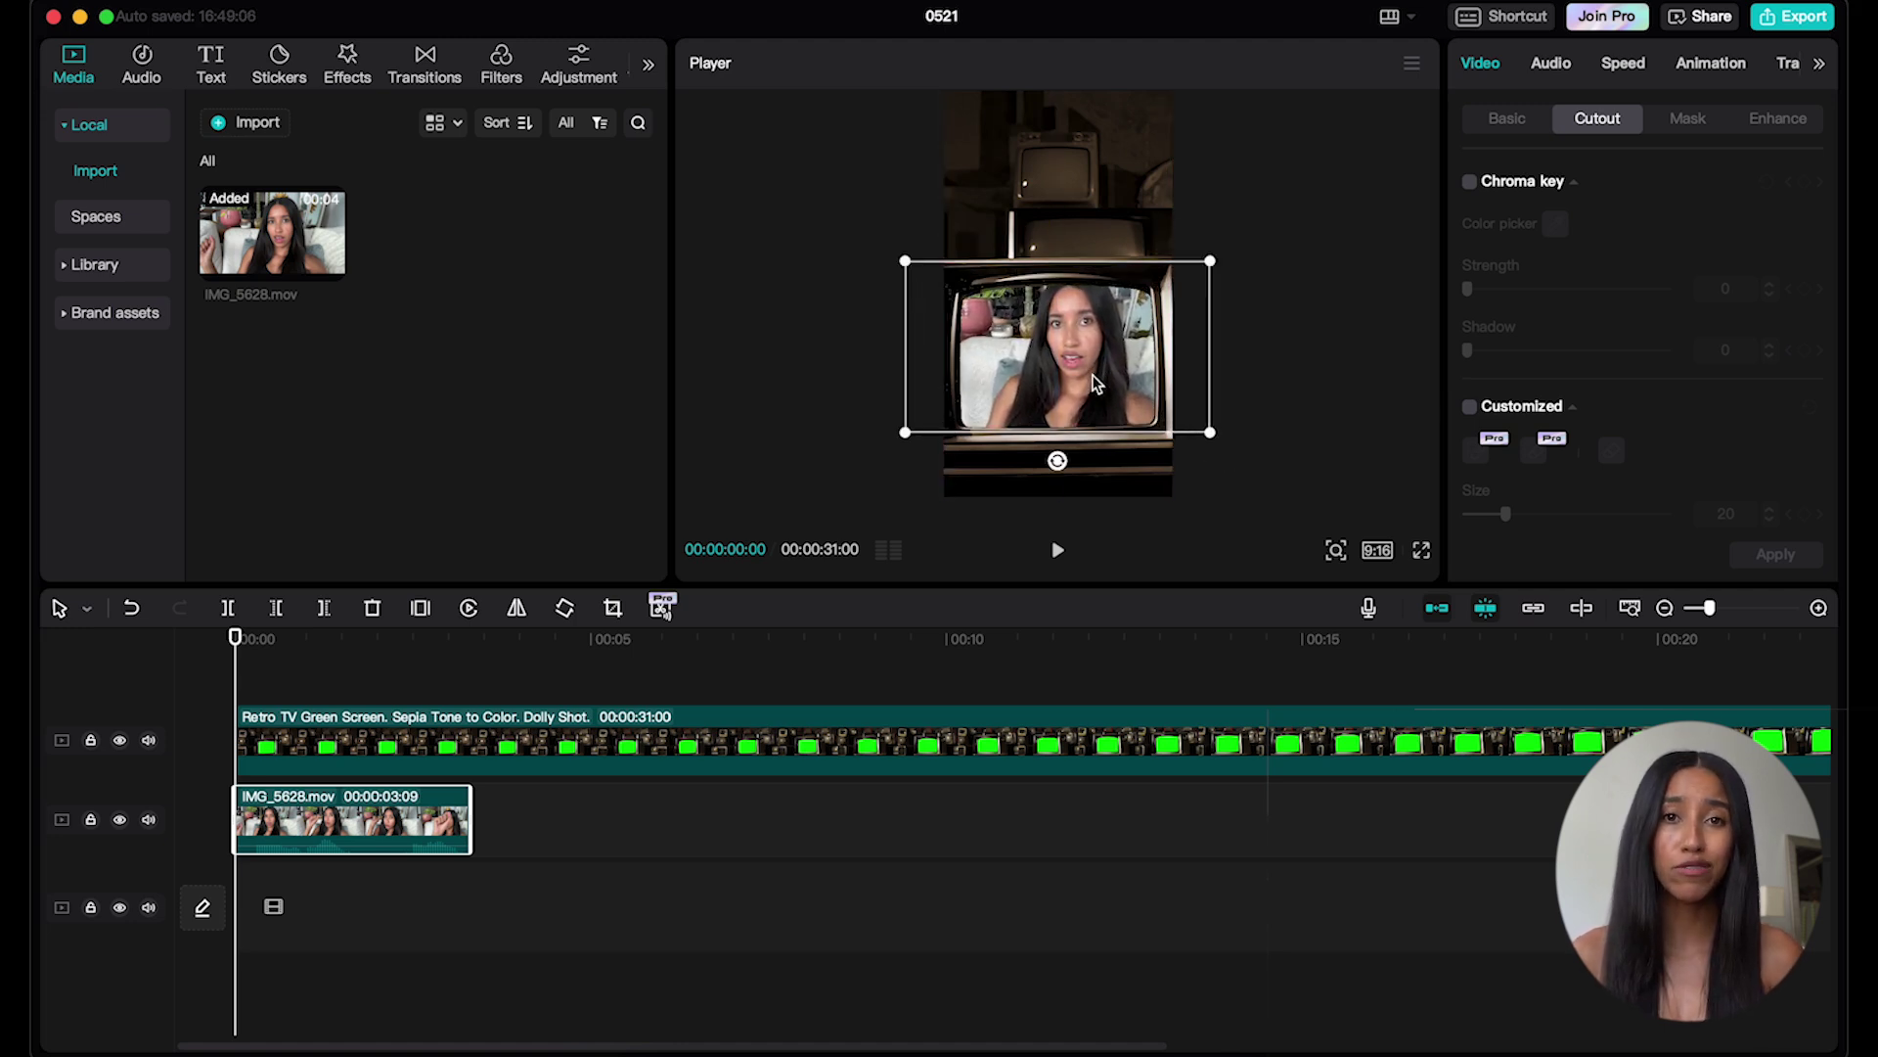
pyautogui.moveTo(1095, 383); pyautogui.dragTo(1095, 384)
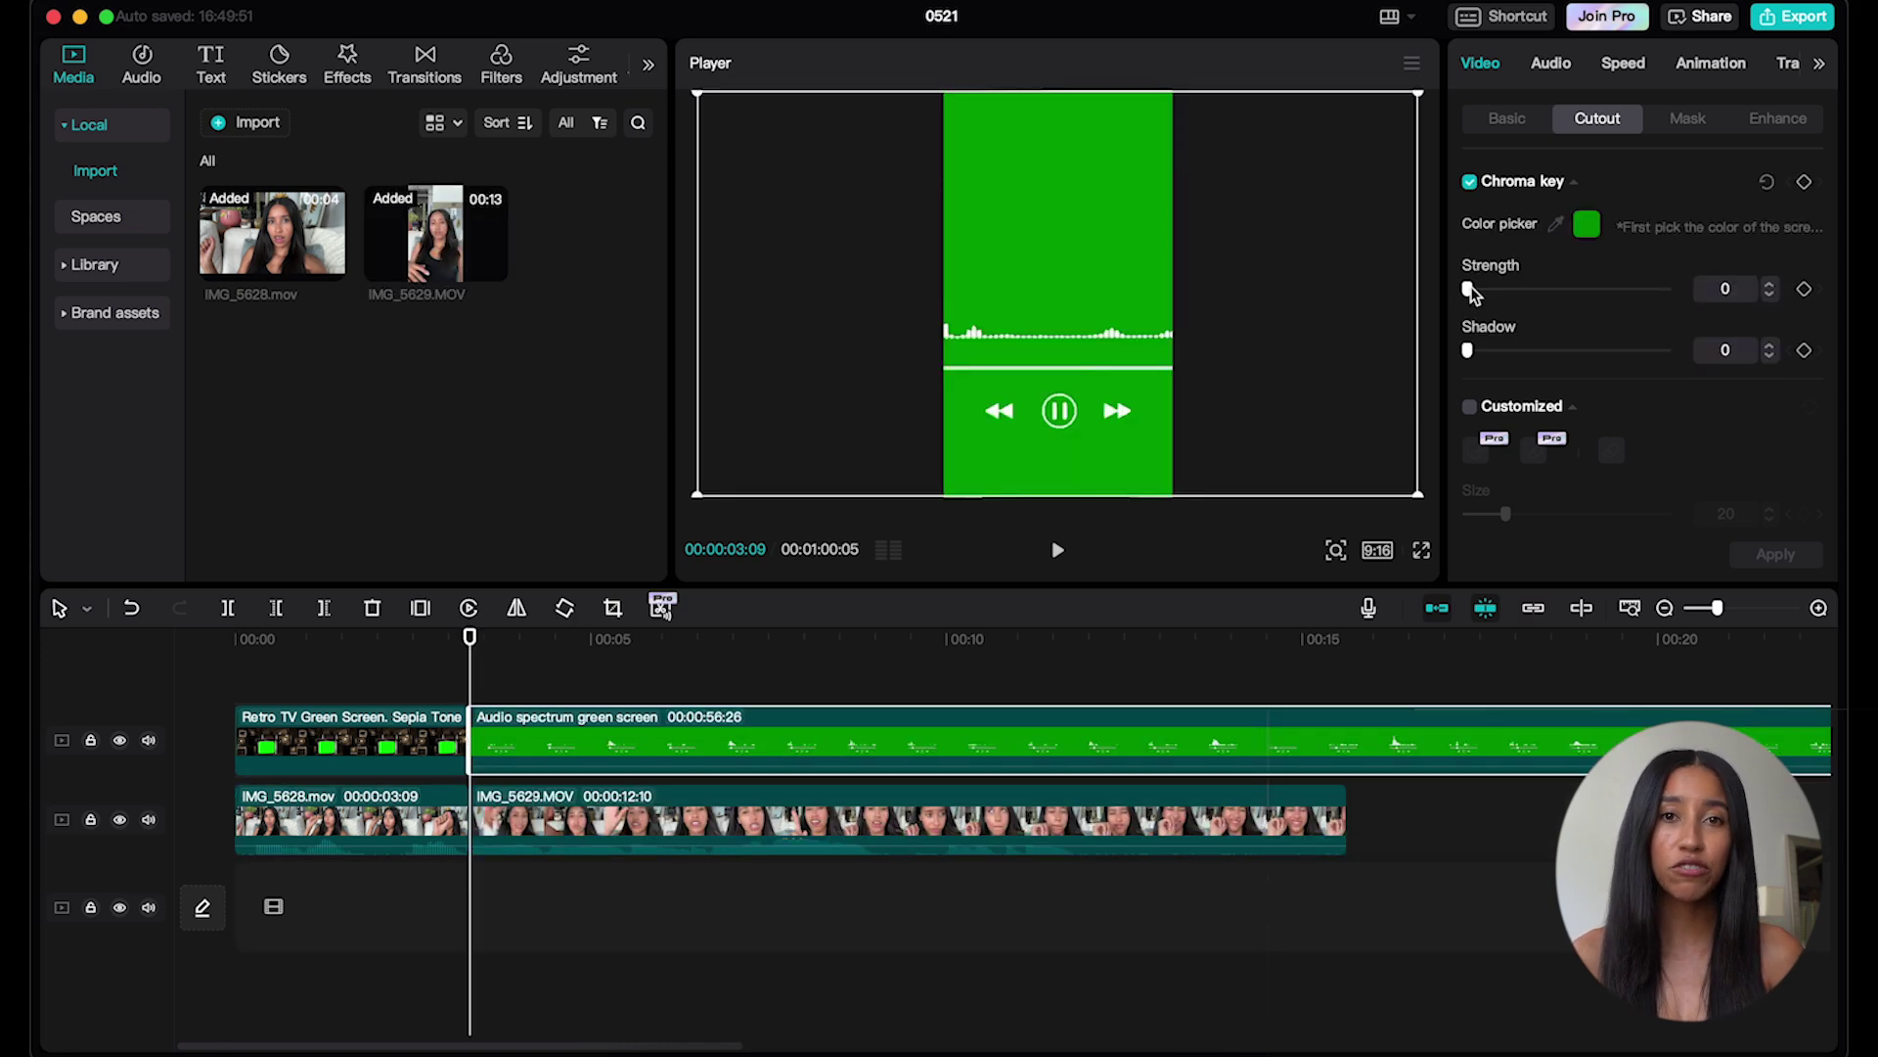
pyautogui.moveTo(1467, 289); pyautogui.dragTo(1669, 300)
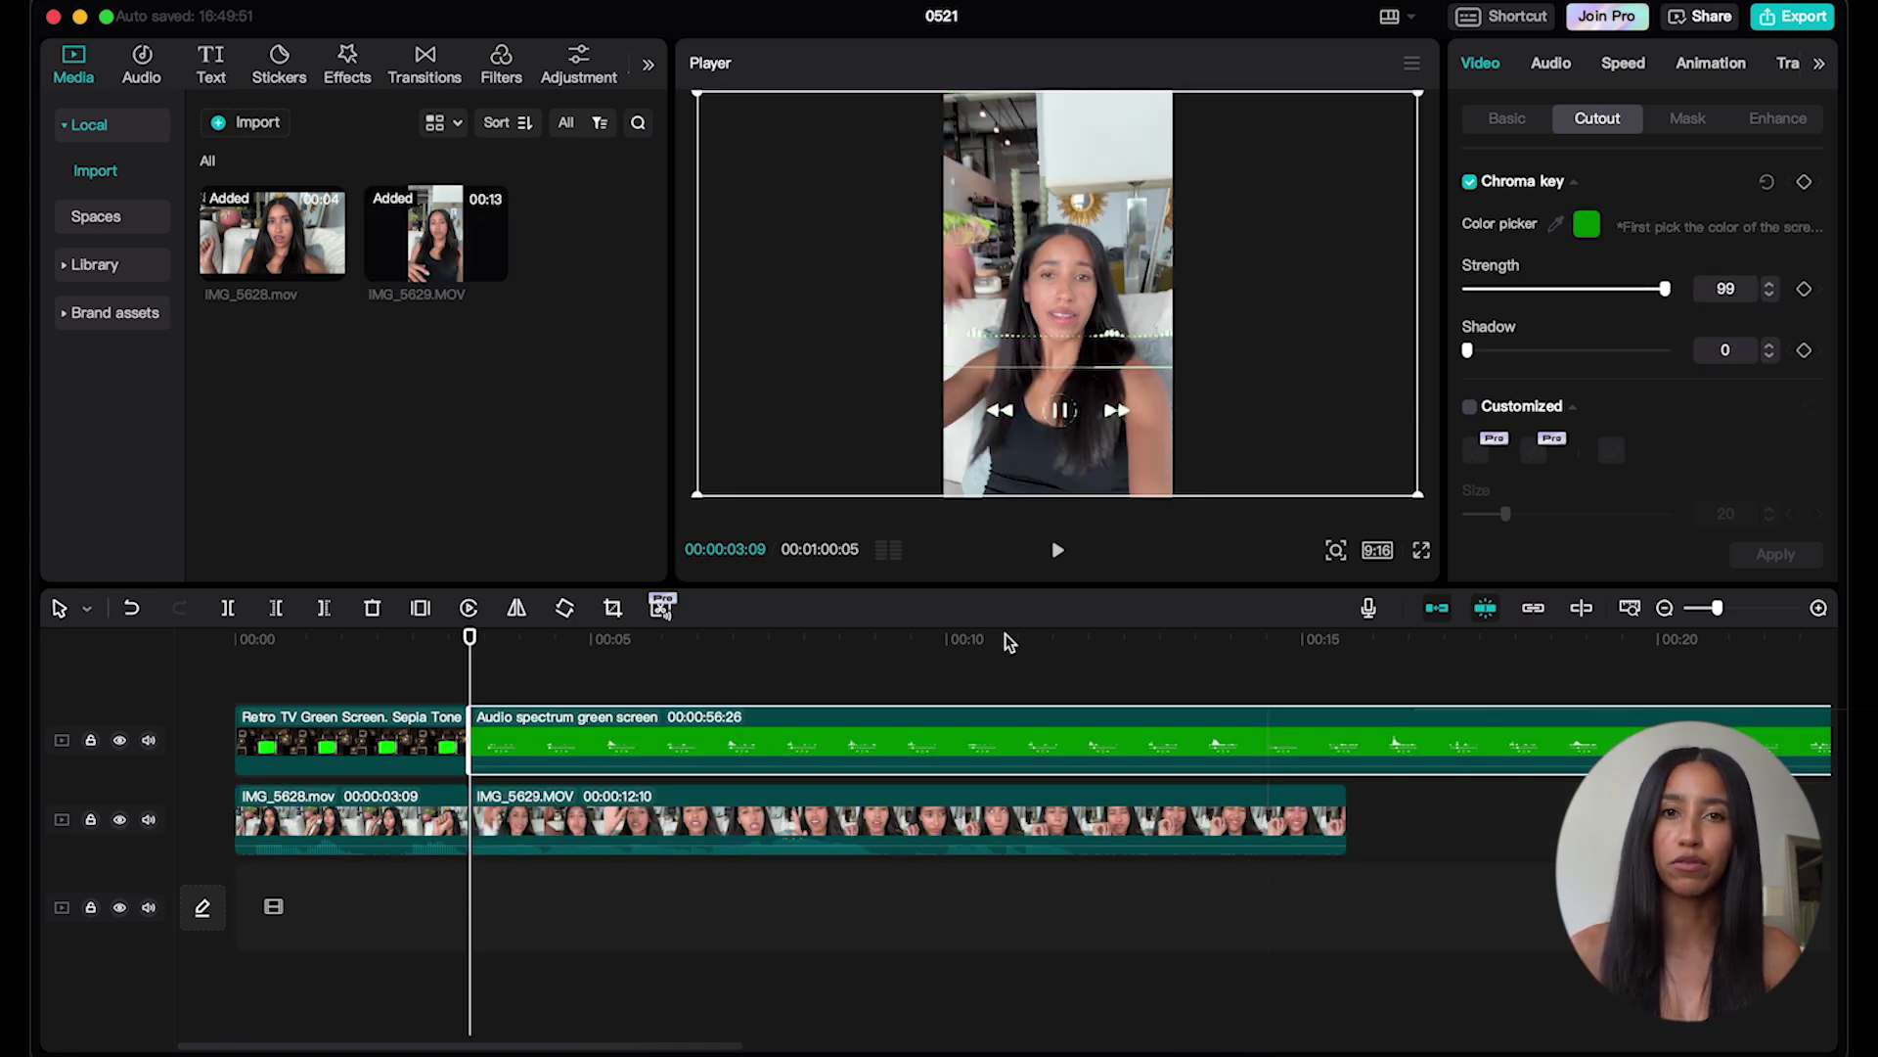
pyautogui.press('space')
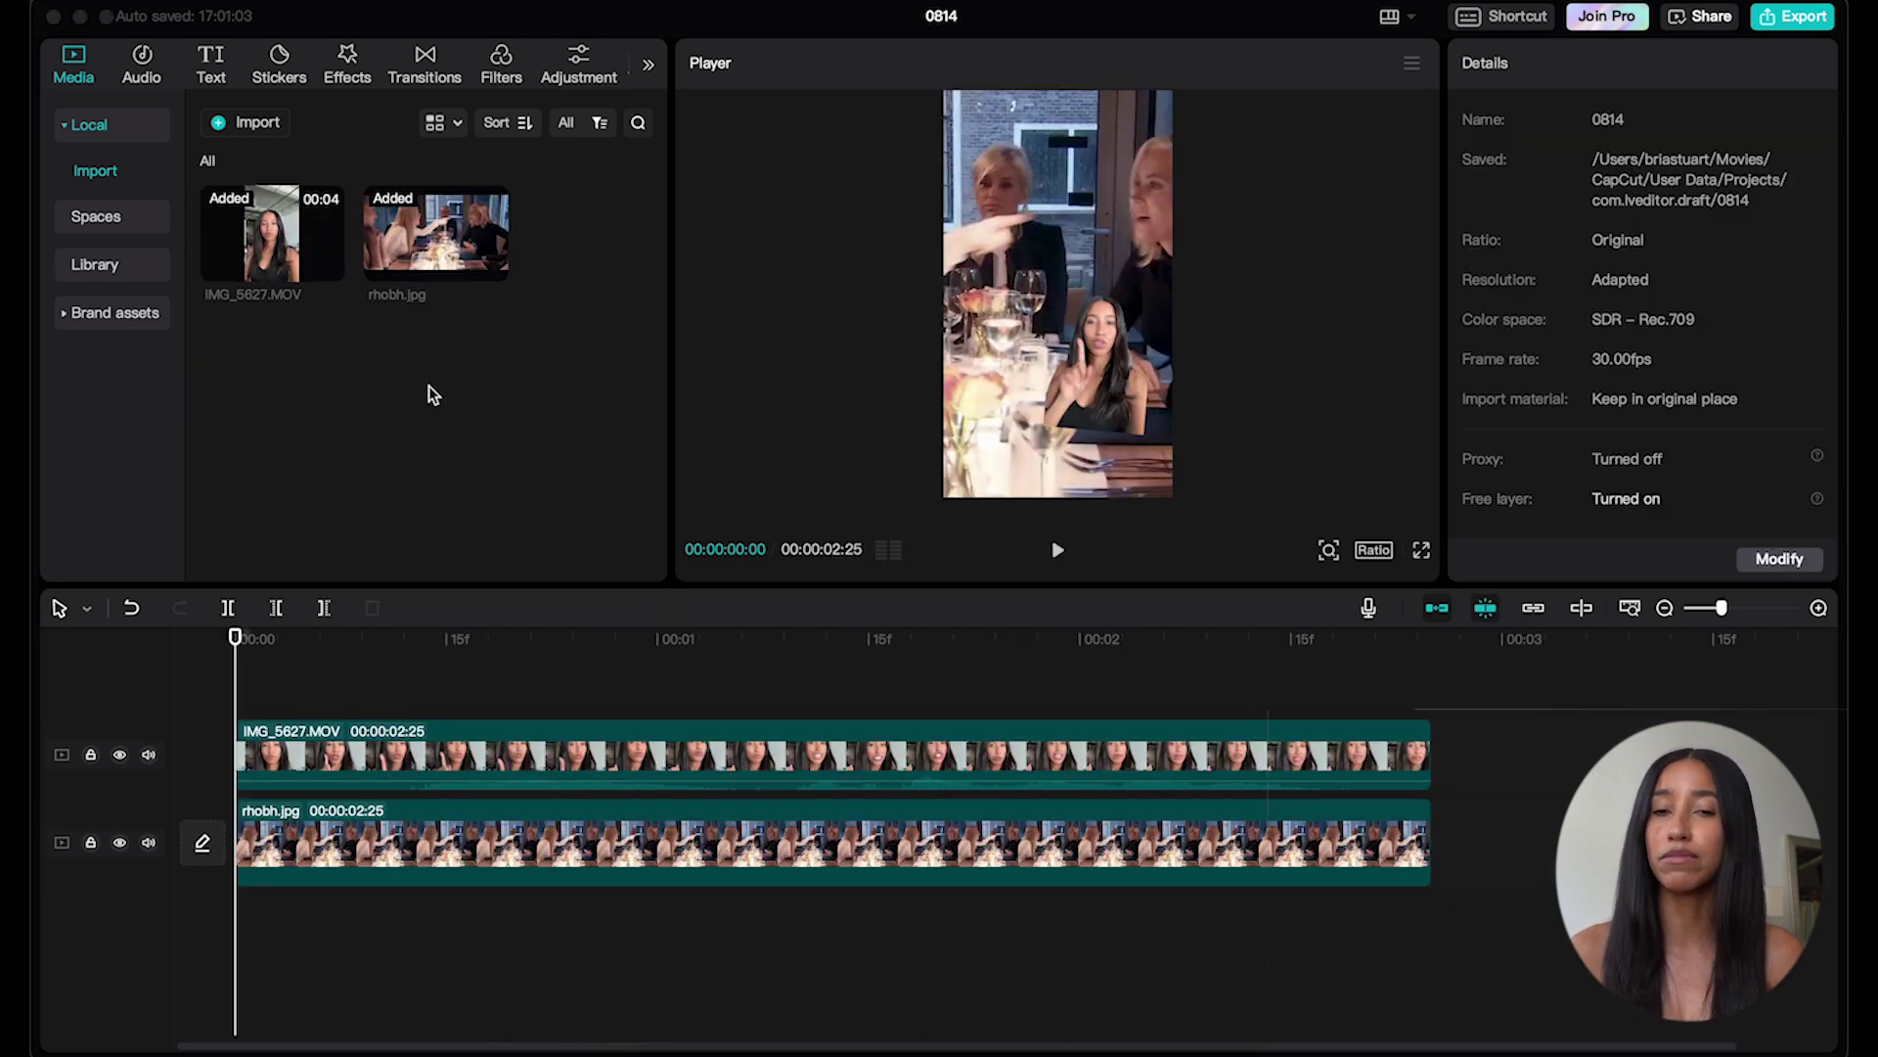
# Add a Default text clip and trim it to end with the videos at 2s 25f
pyautogui.click(207, 79)
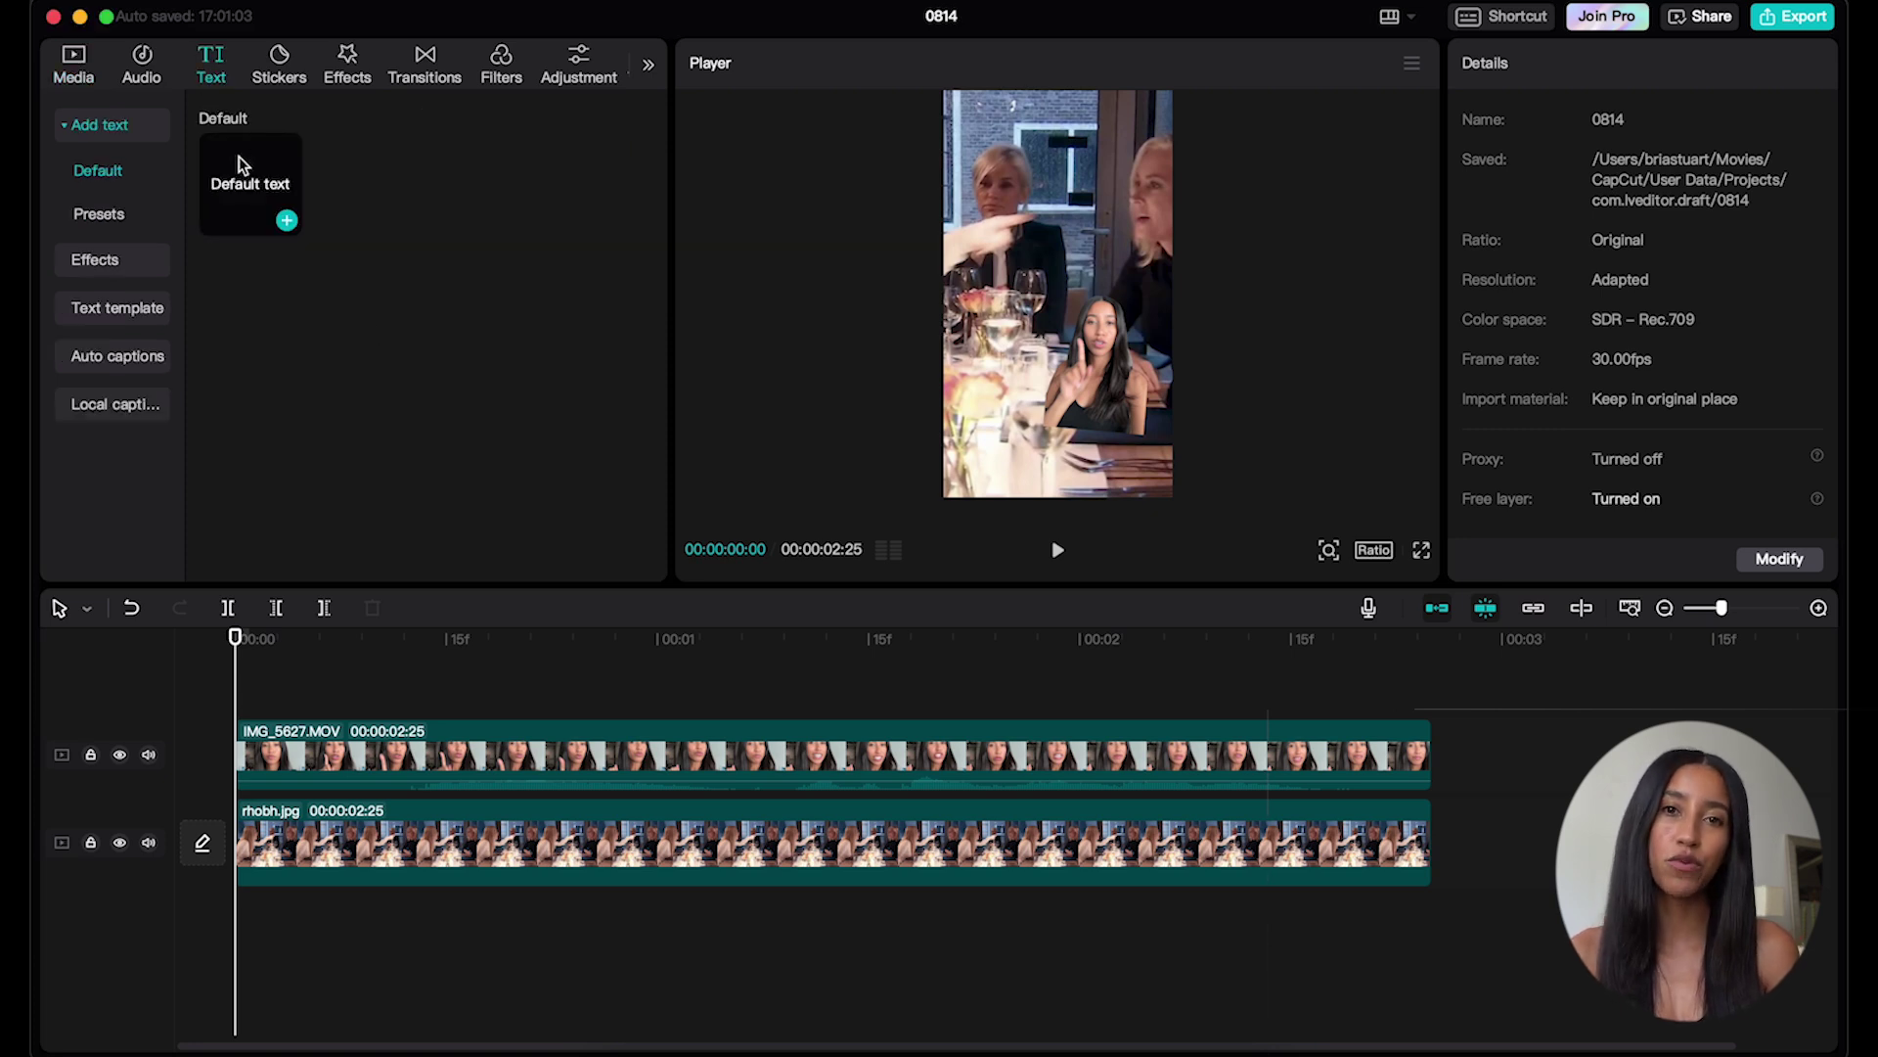
pyautogui.moveTo(243, 169); pyautogui.dragTo(247, 690)
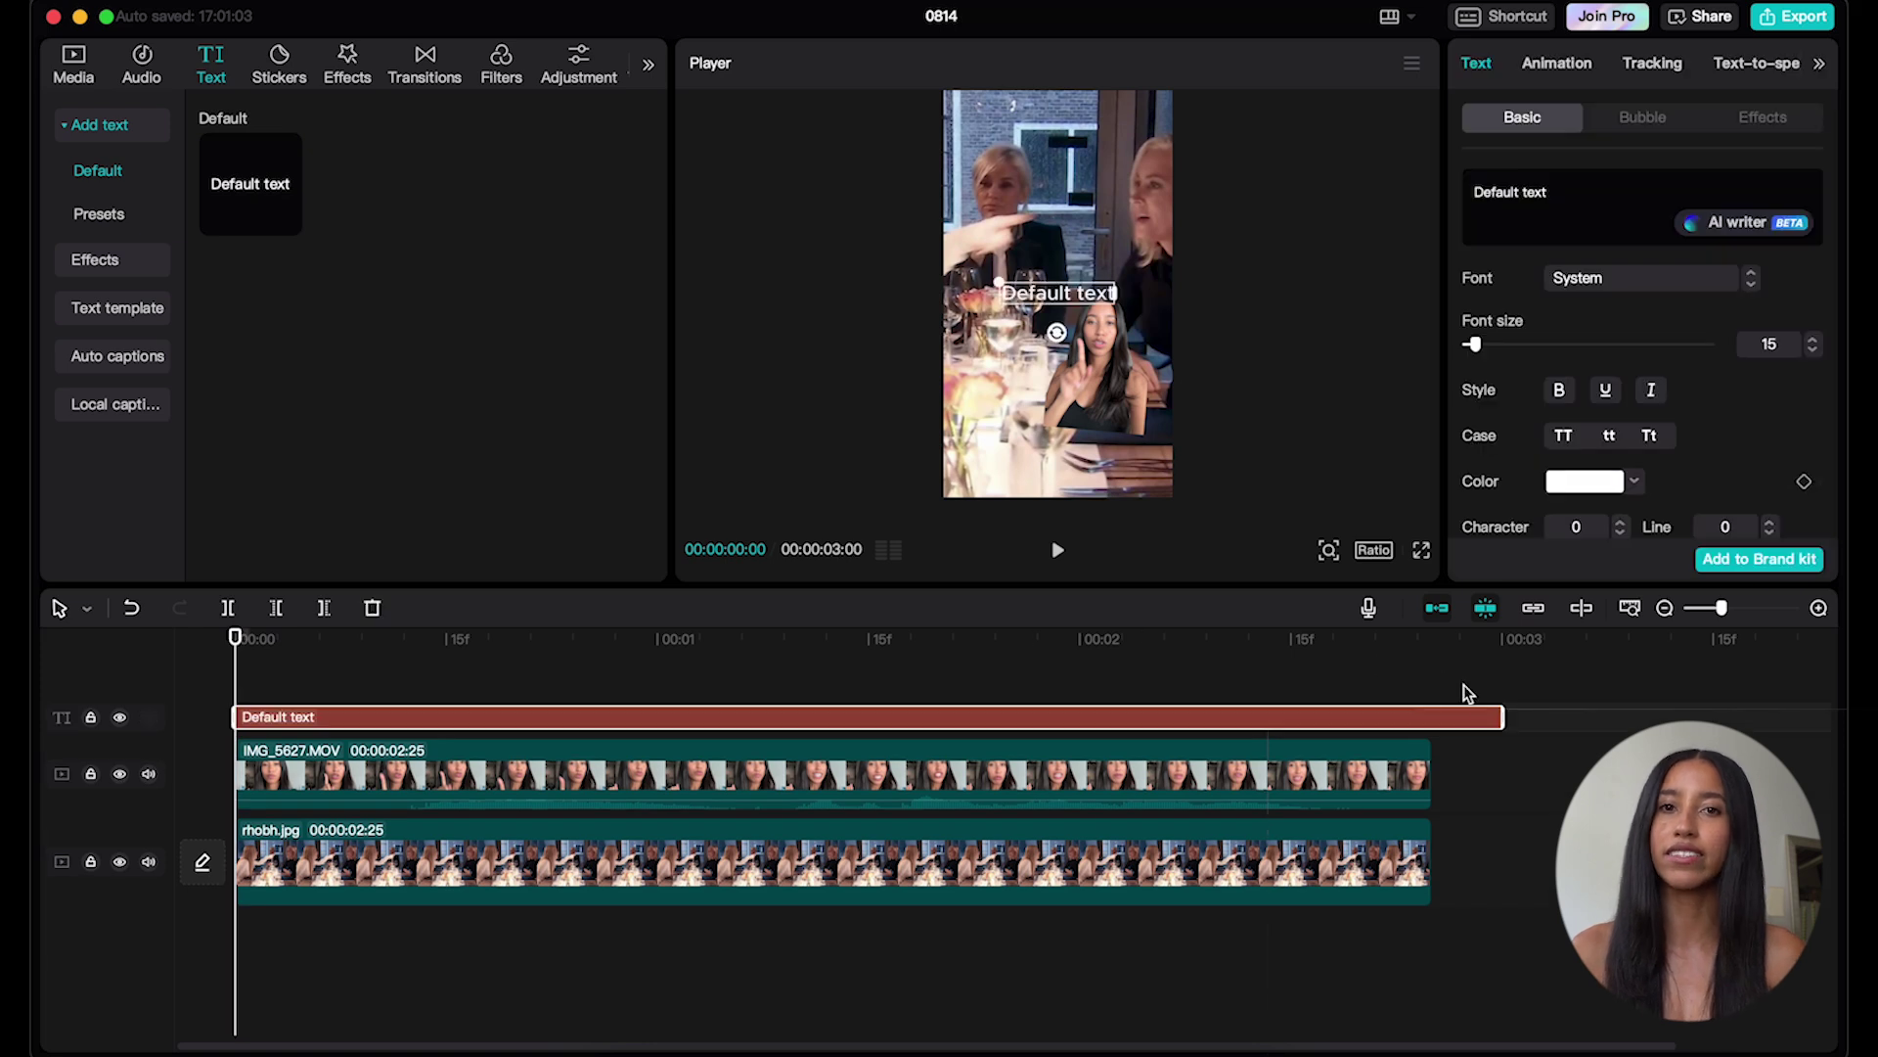
pyautogui.moveTo(1502, 717); pyautogui.dragTo(1431, 721)
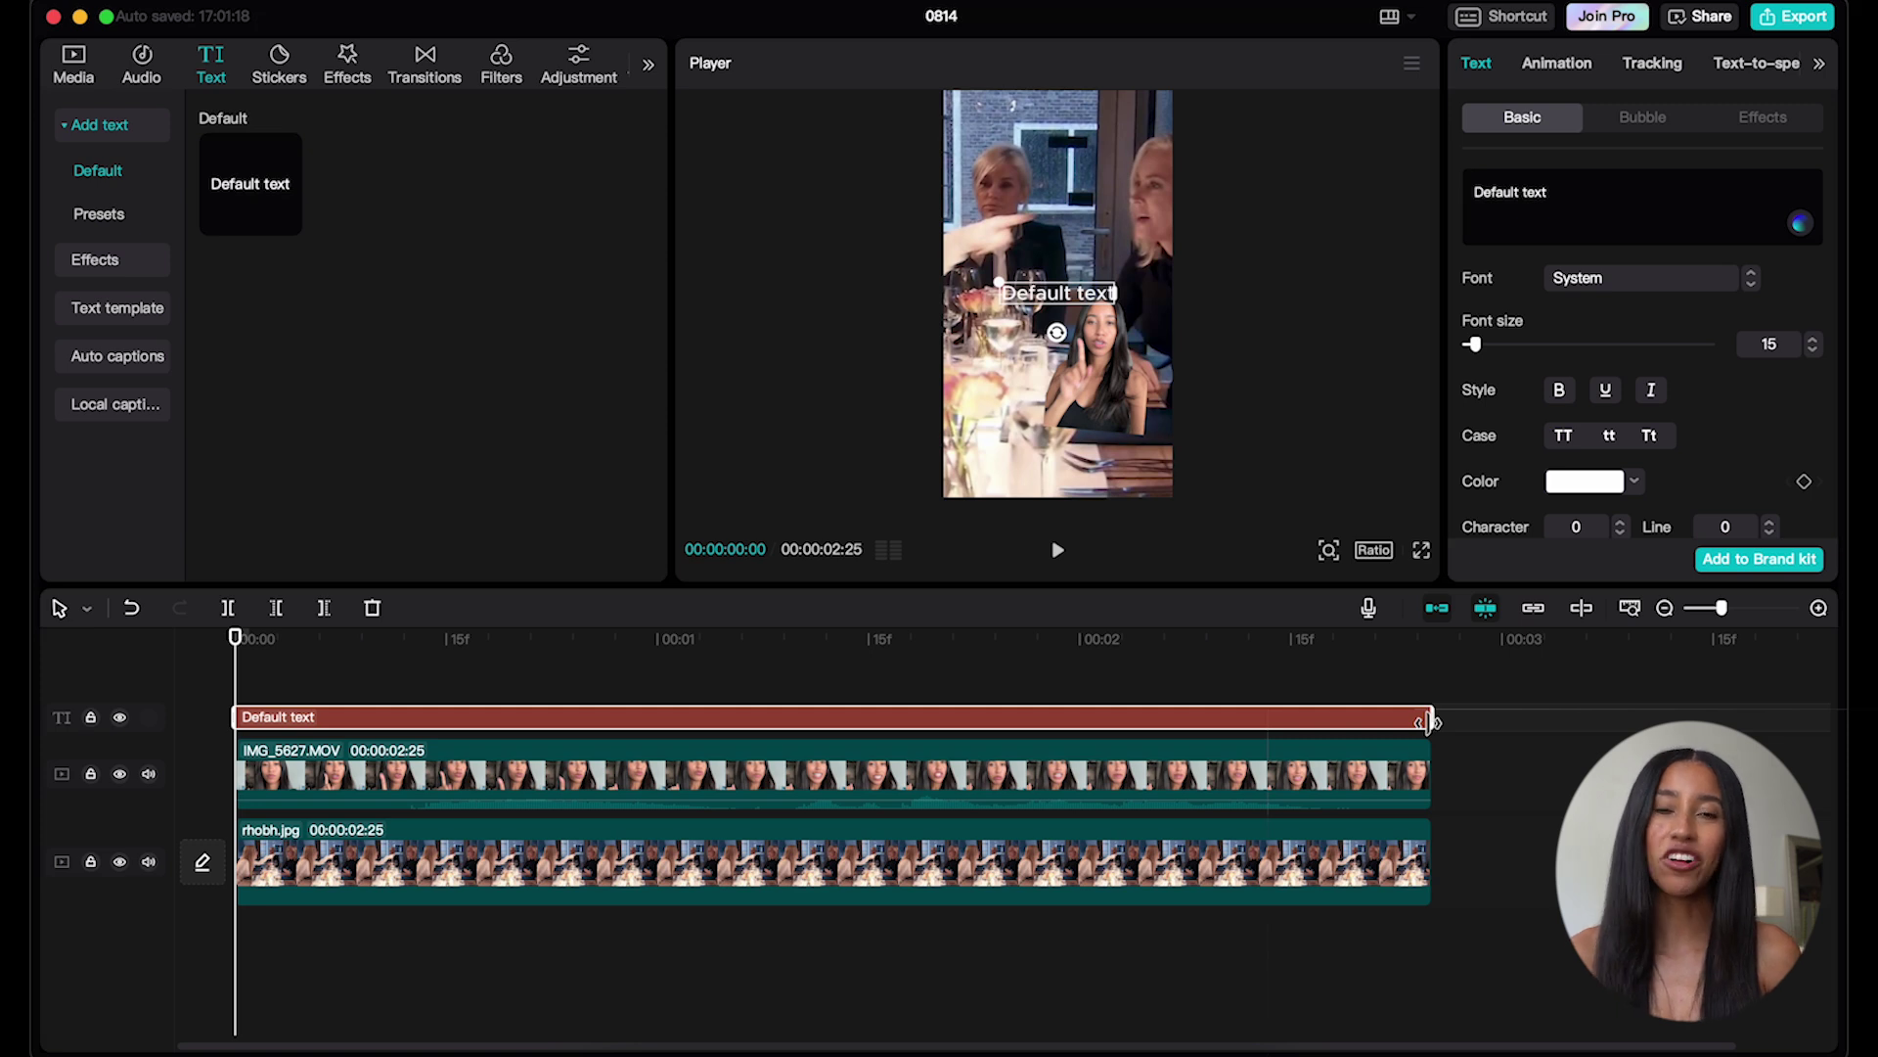
# Replace the placeholder with the 'pov: you just showed up to the dinner in amsterdam…' caption in four lines
pyautogui.click(1685, 215)
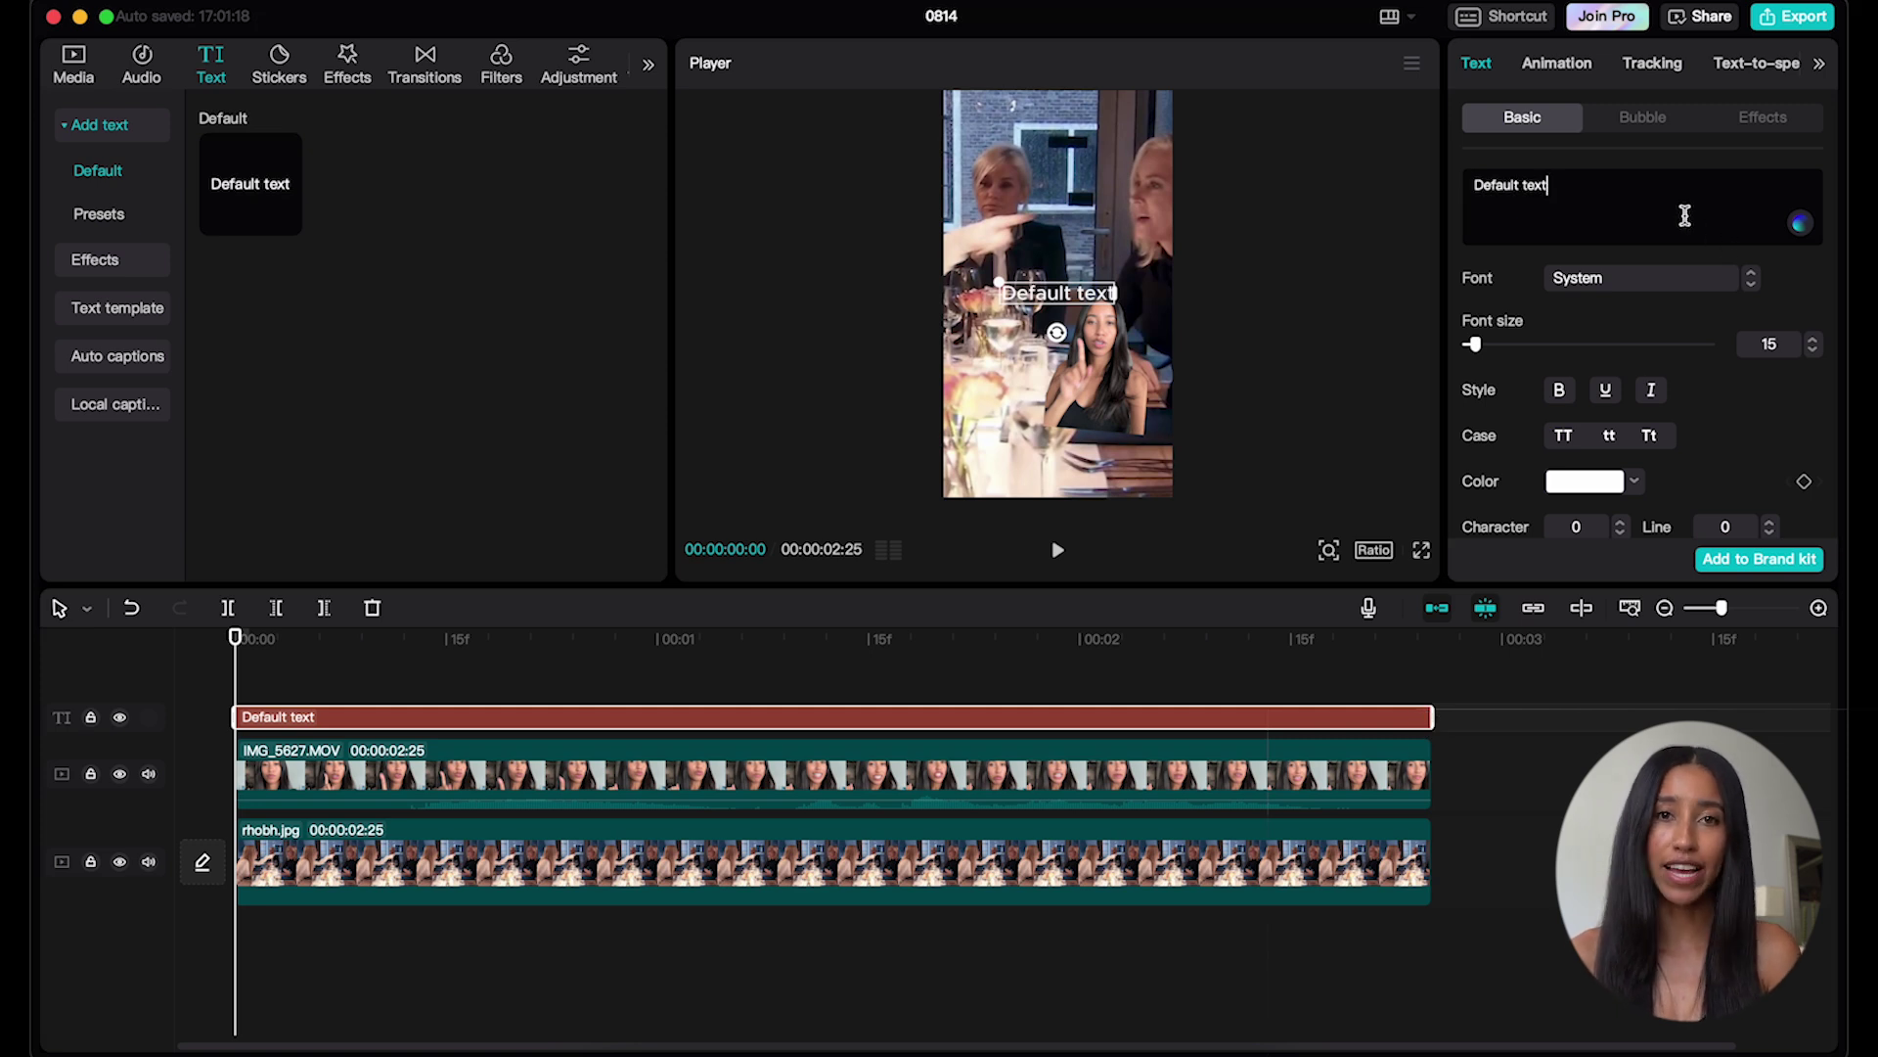
pyautogui.write('po')
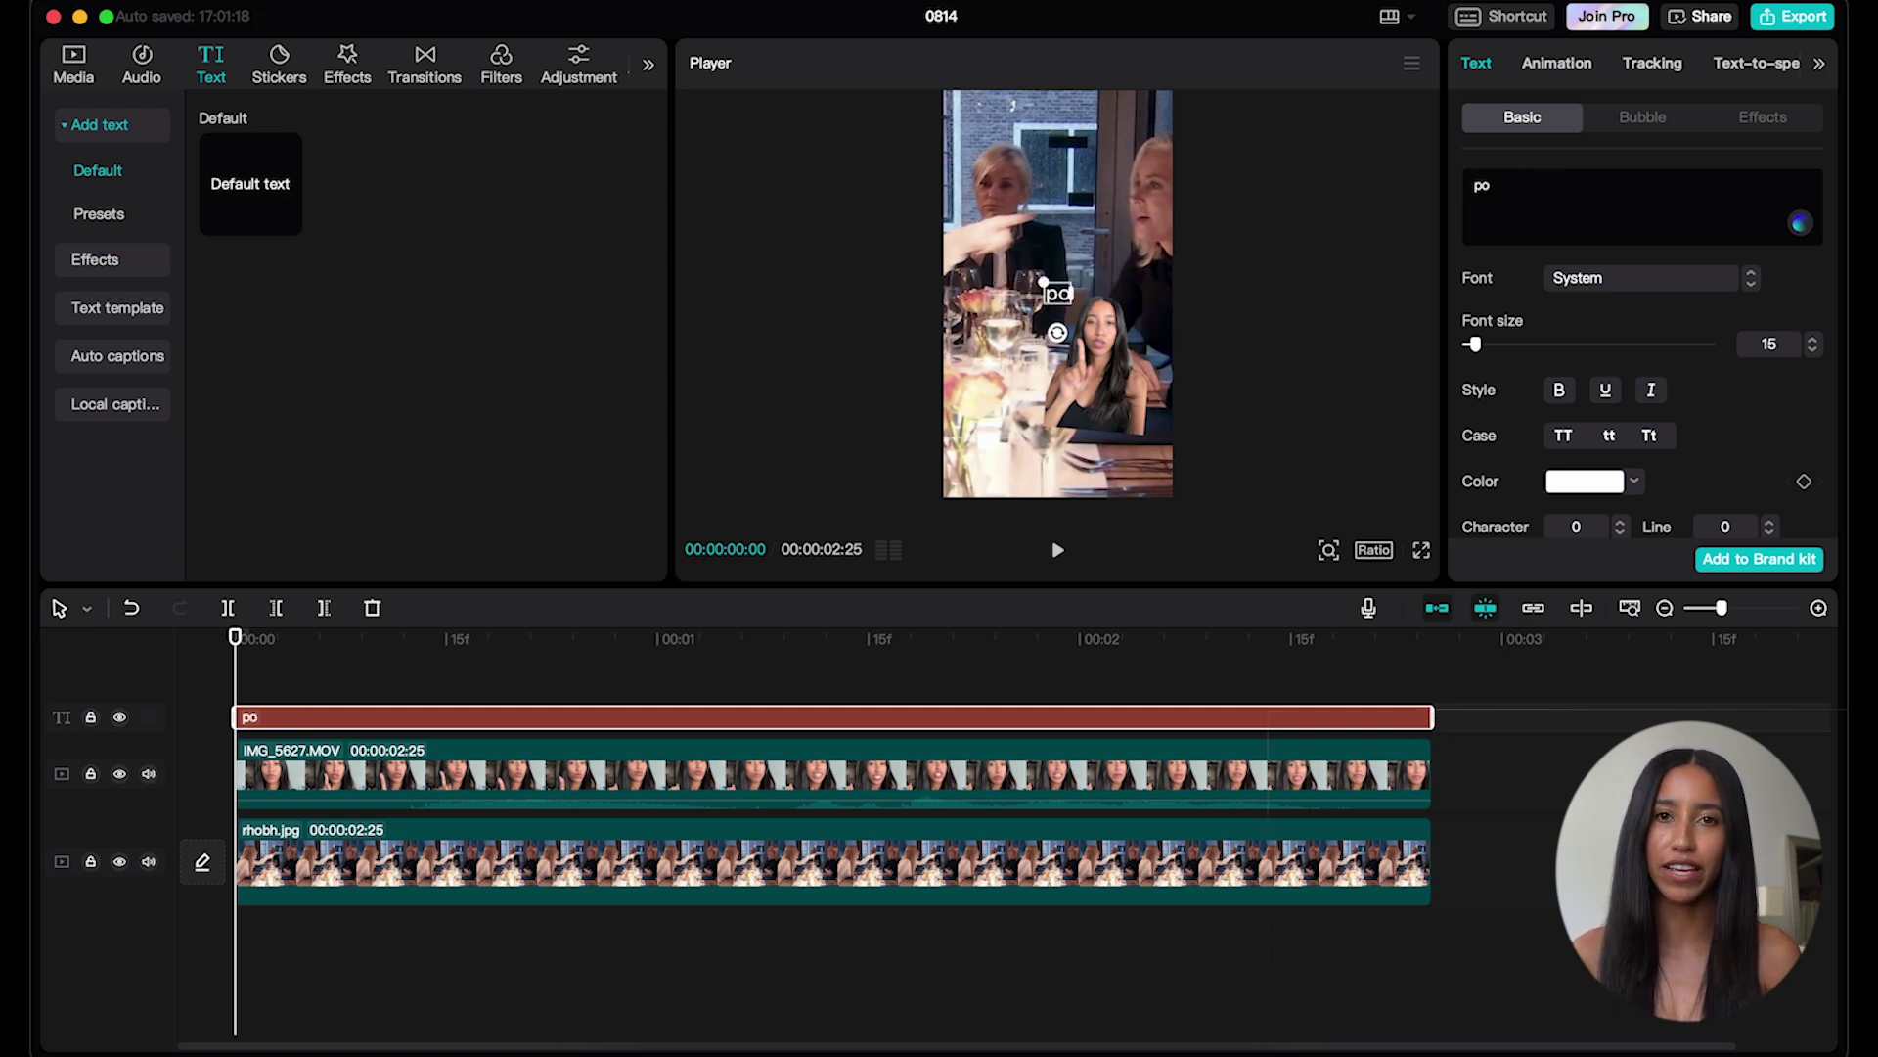
pyautogui.write('v: you just showed up to th')
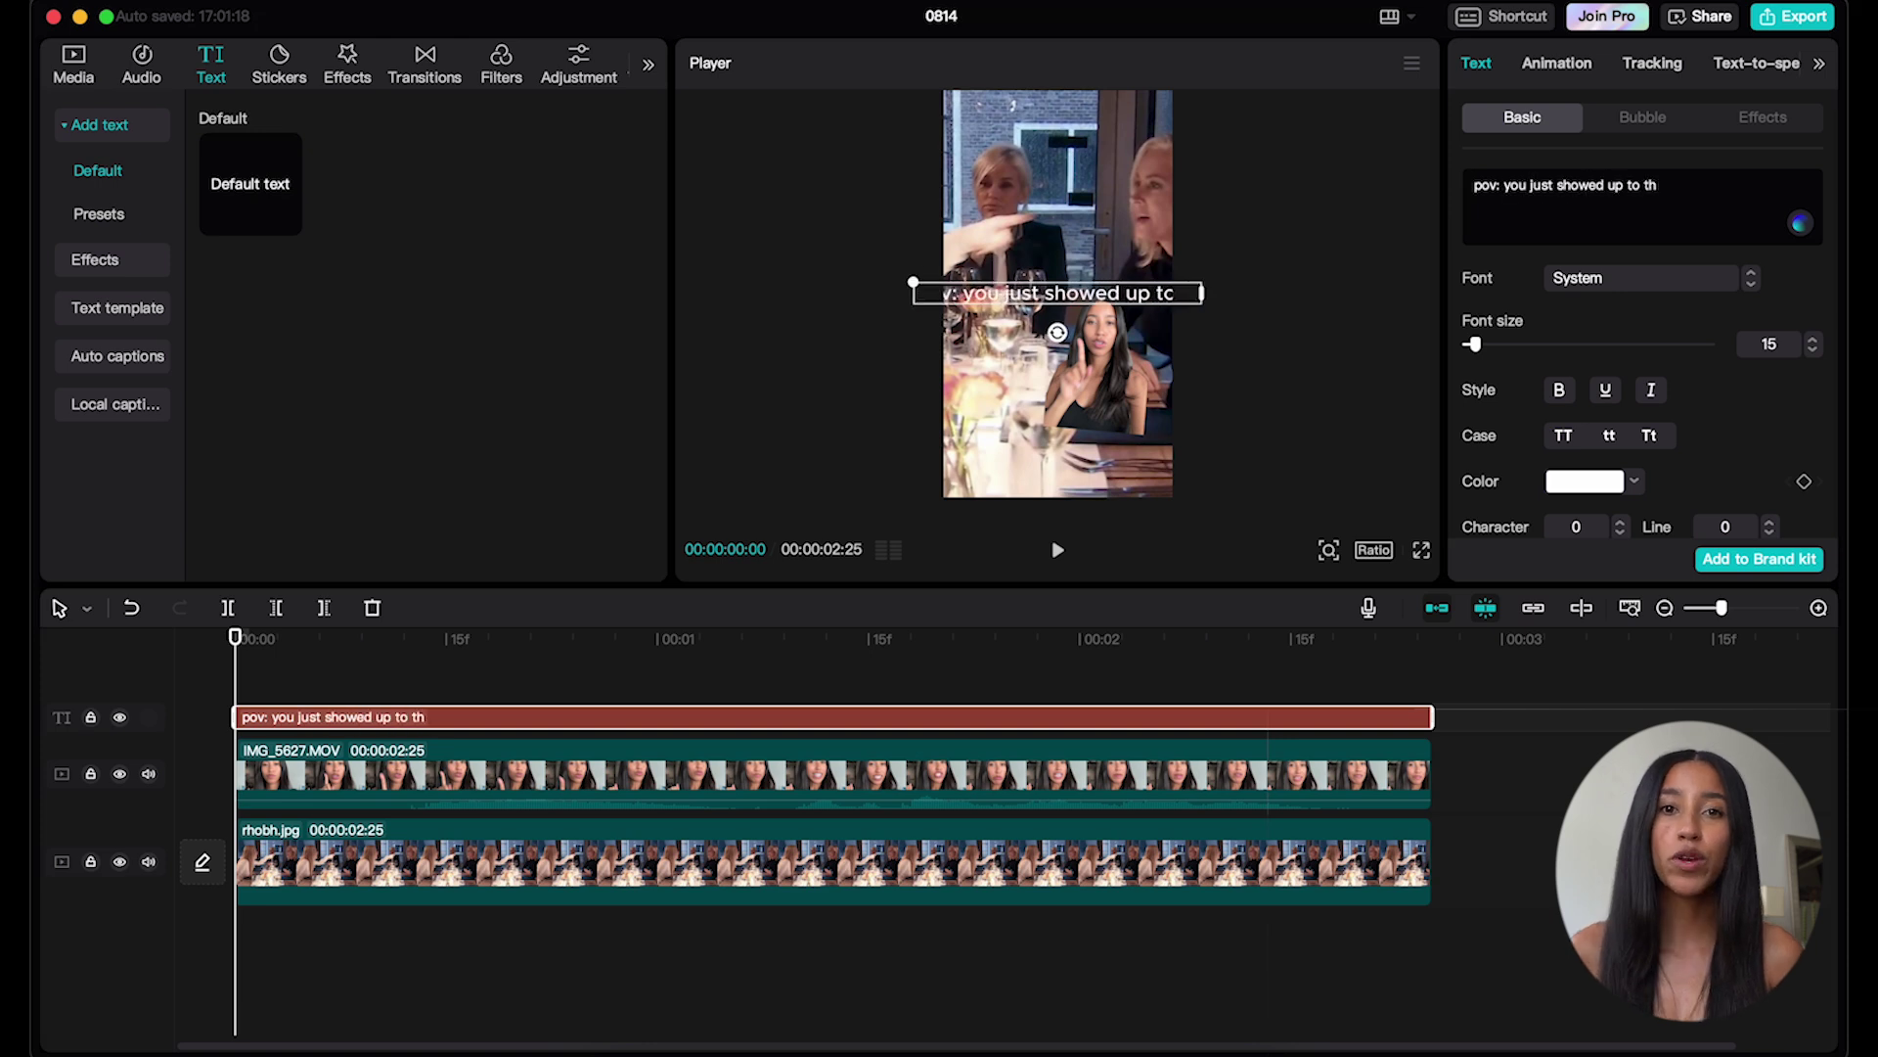
pyautogui.write('e dinner in a')
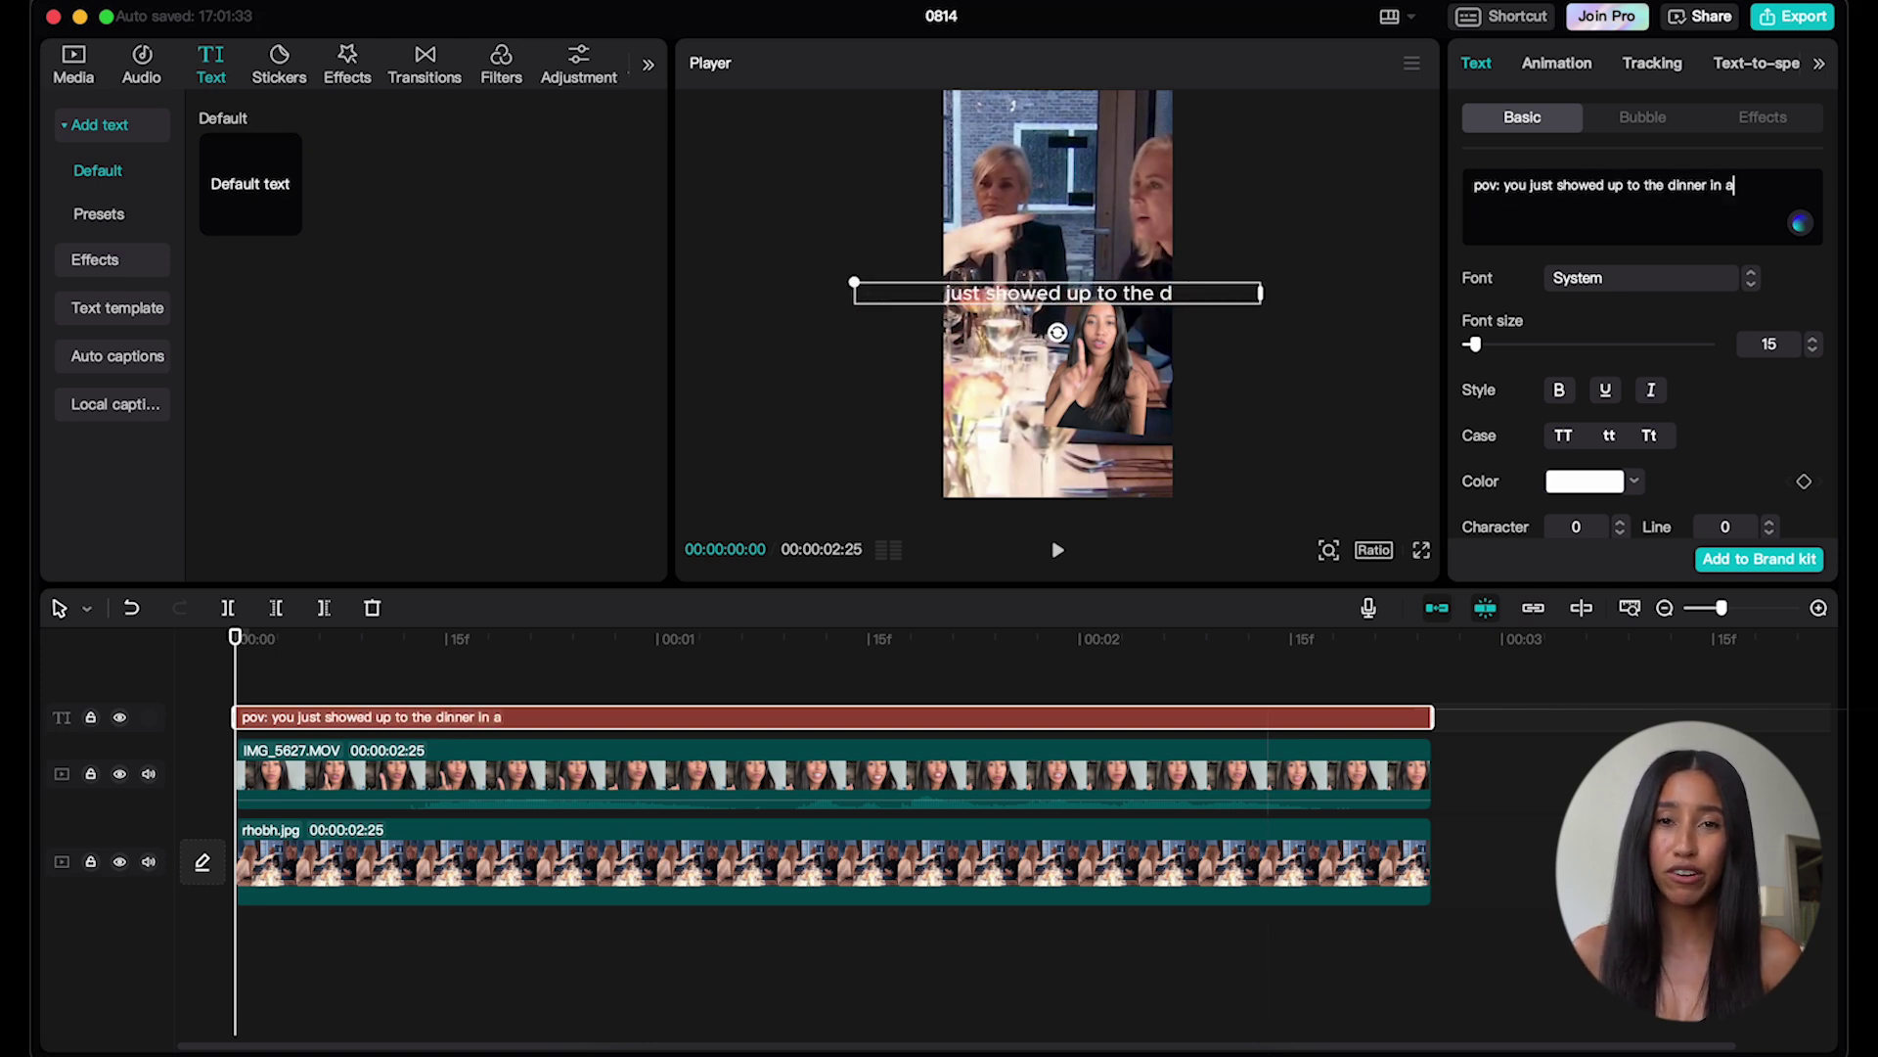
pyautogui.write('msterdam and someone wants')
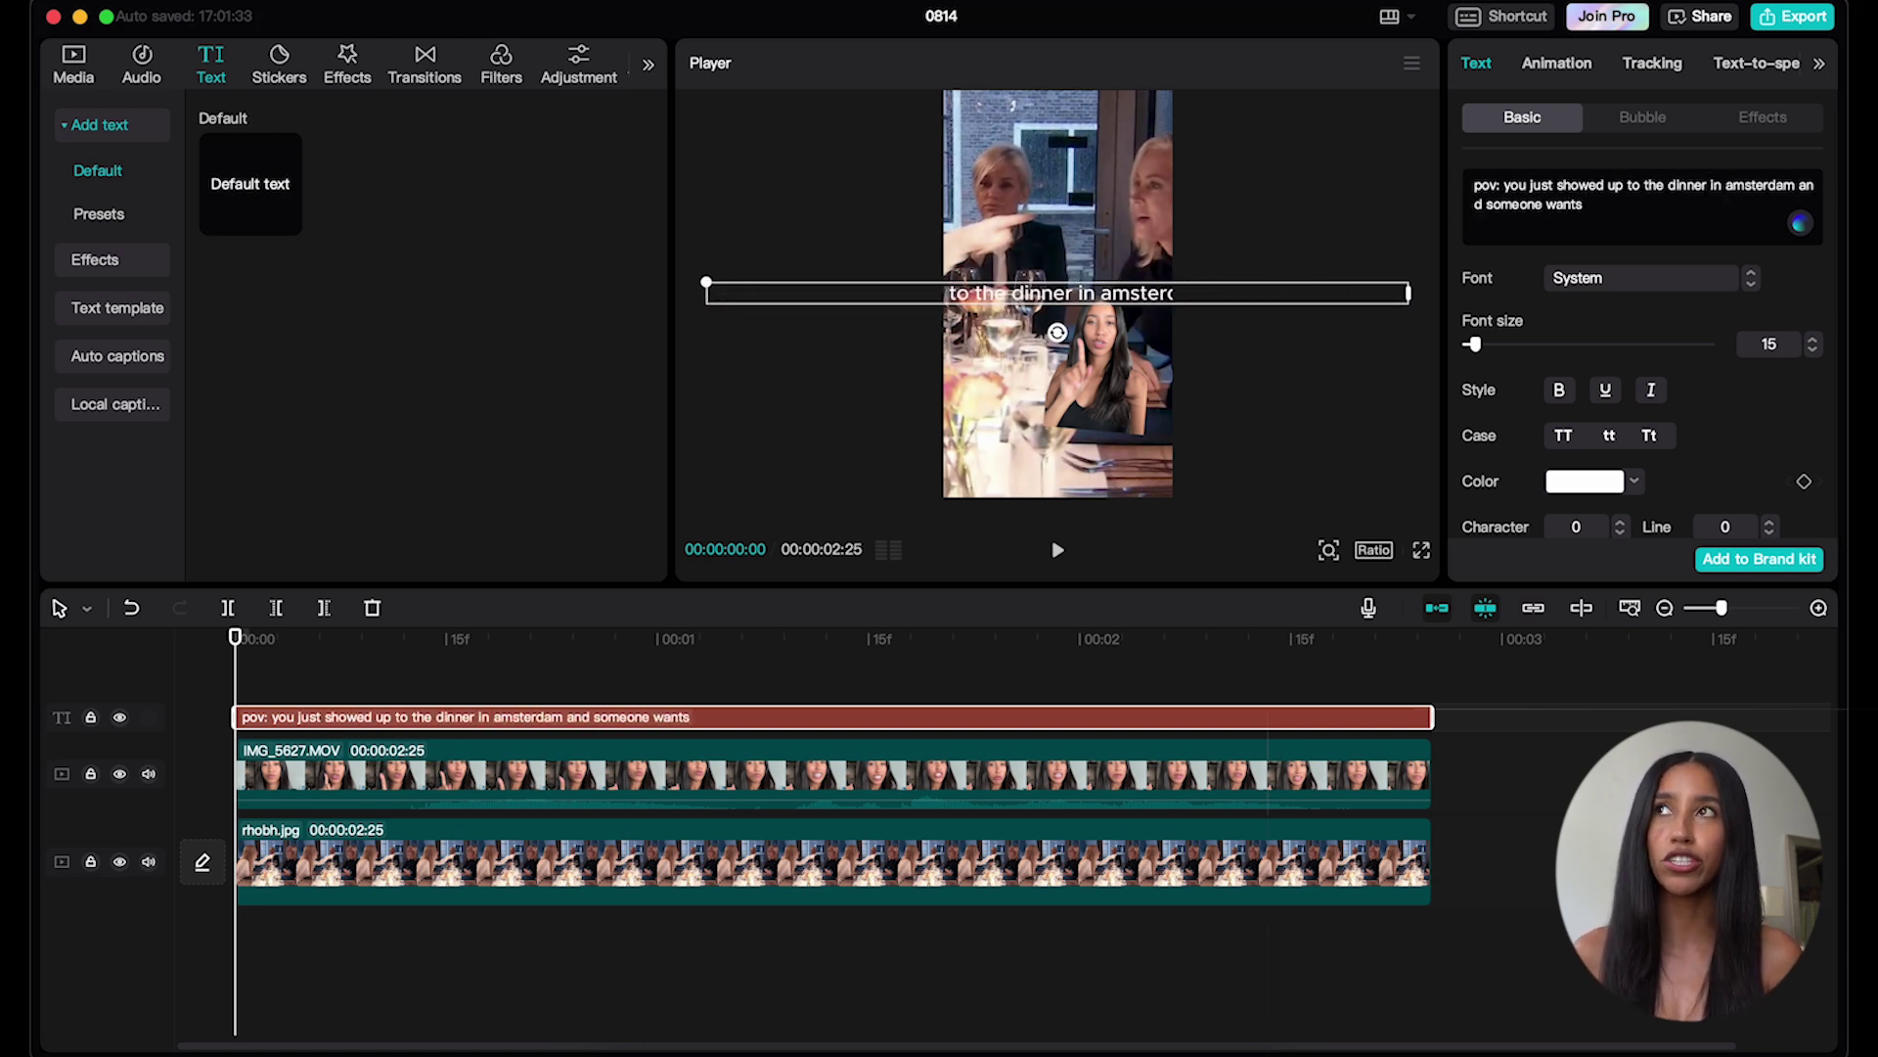
pyautogui.write(' to talk about the husbands')
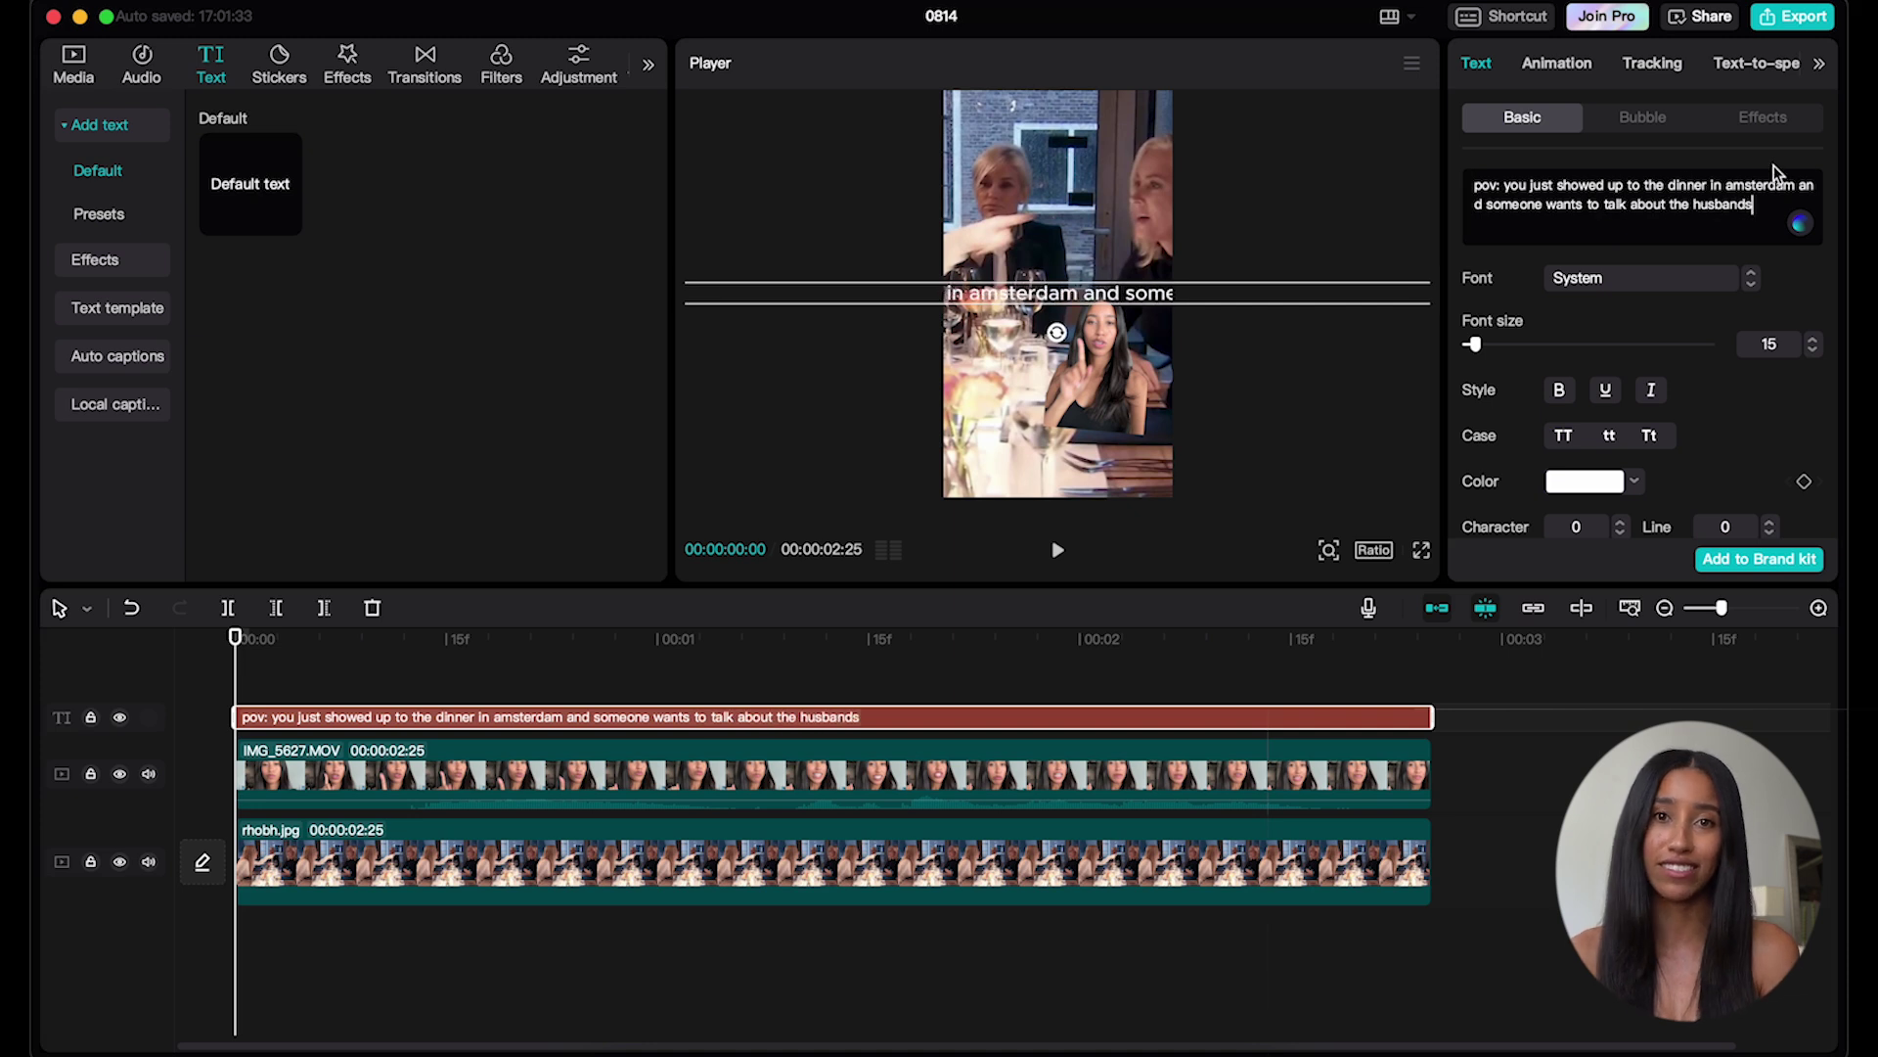
pyautogui.click(1630, 196)
pyautogui.press('Return')
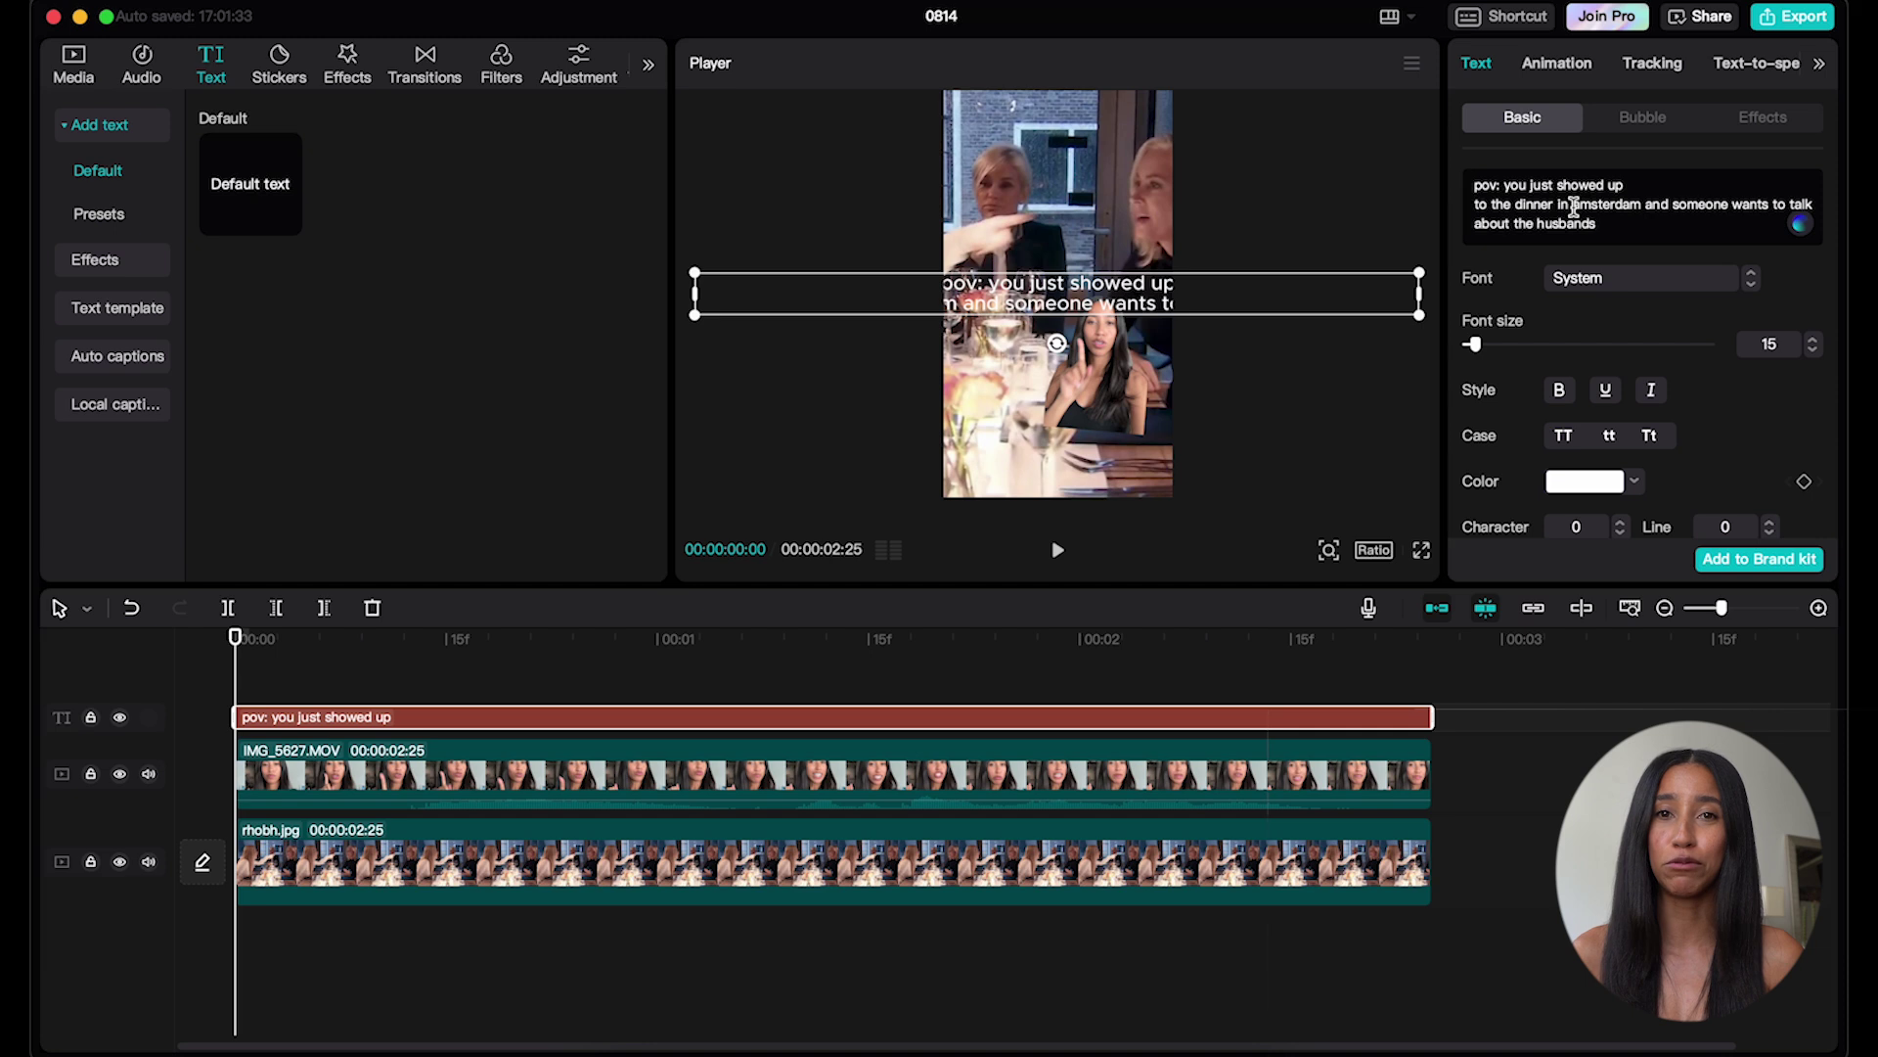
pyautogui.press('Return')
pyautogui.click(1635, 227)
pyautogui.press('Return')
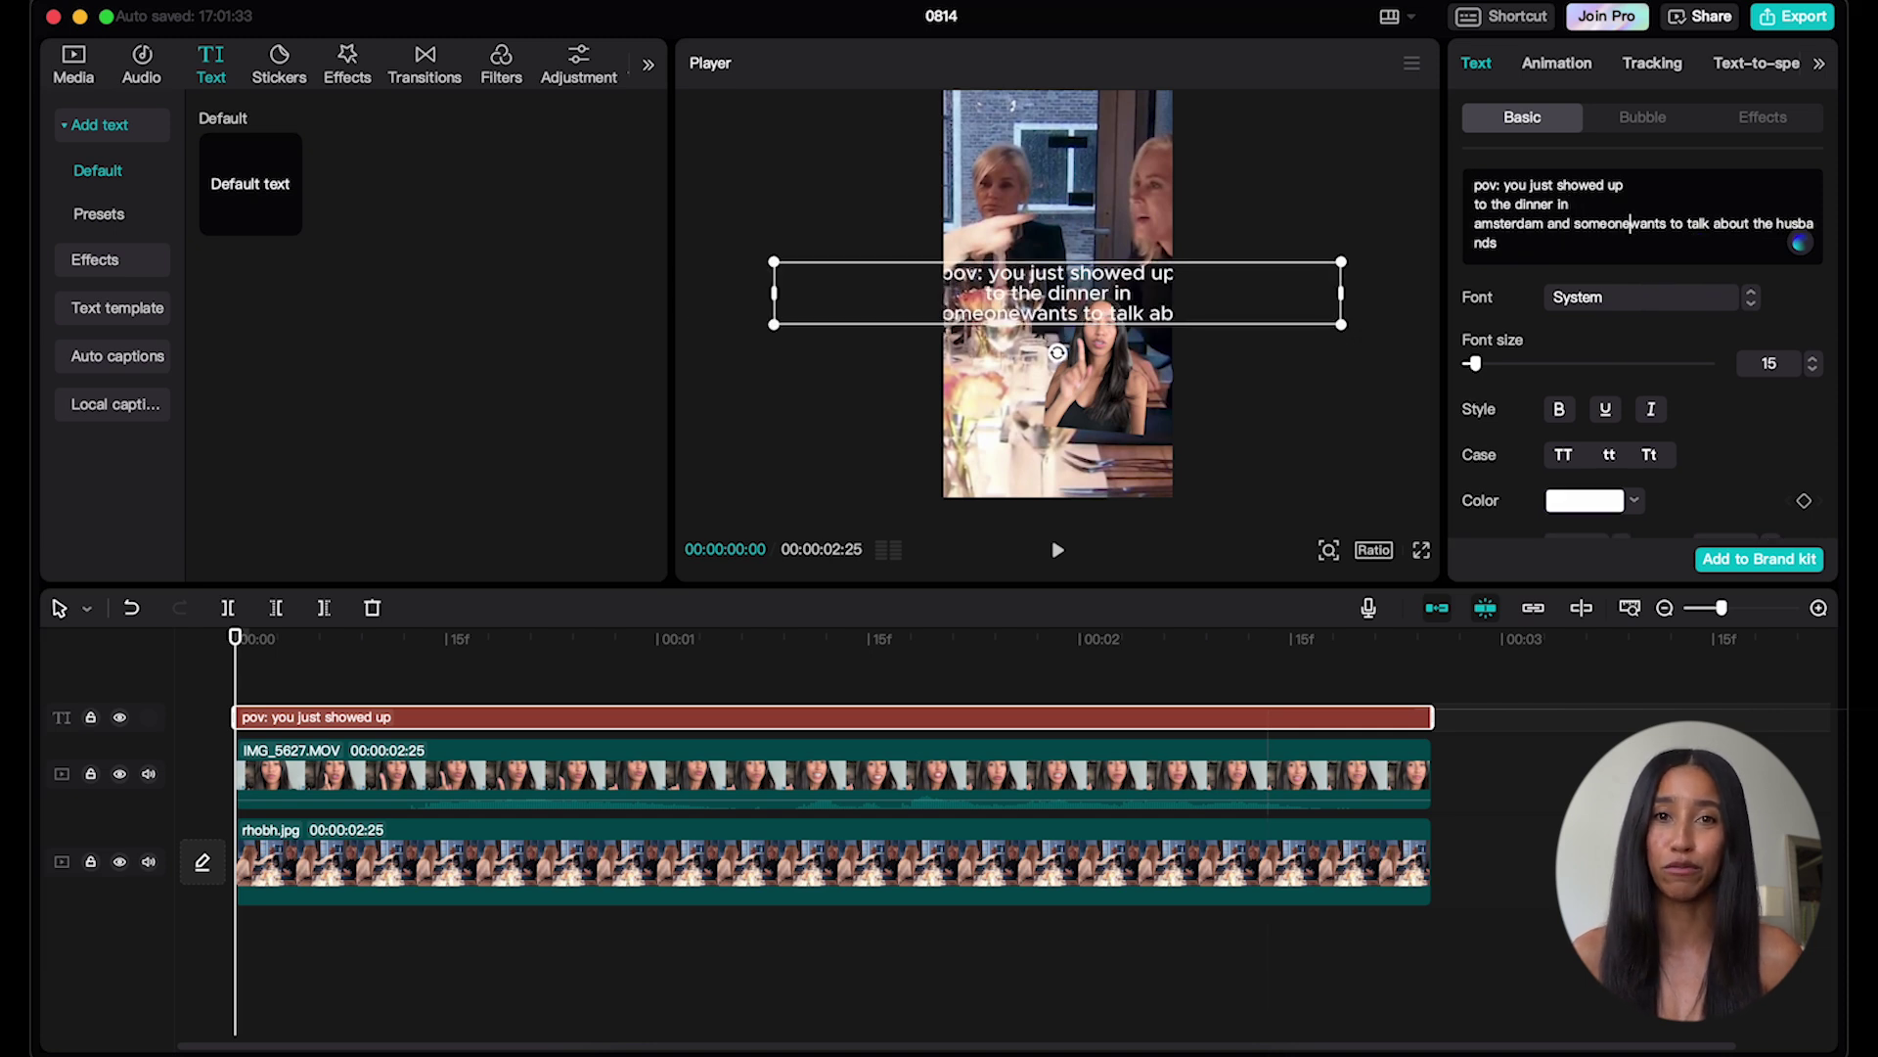
pyautogui.scroll(-5, 1596, 388)
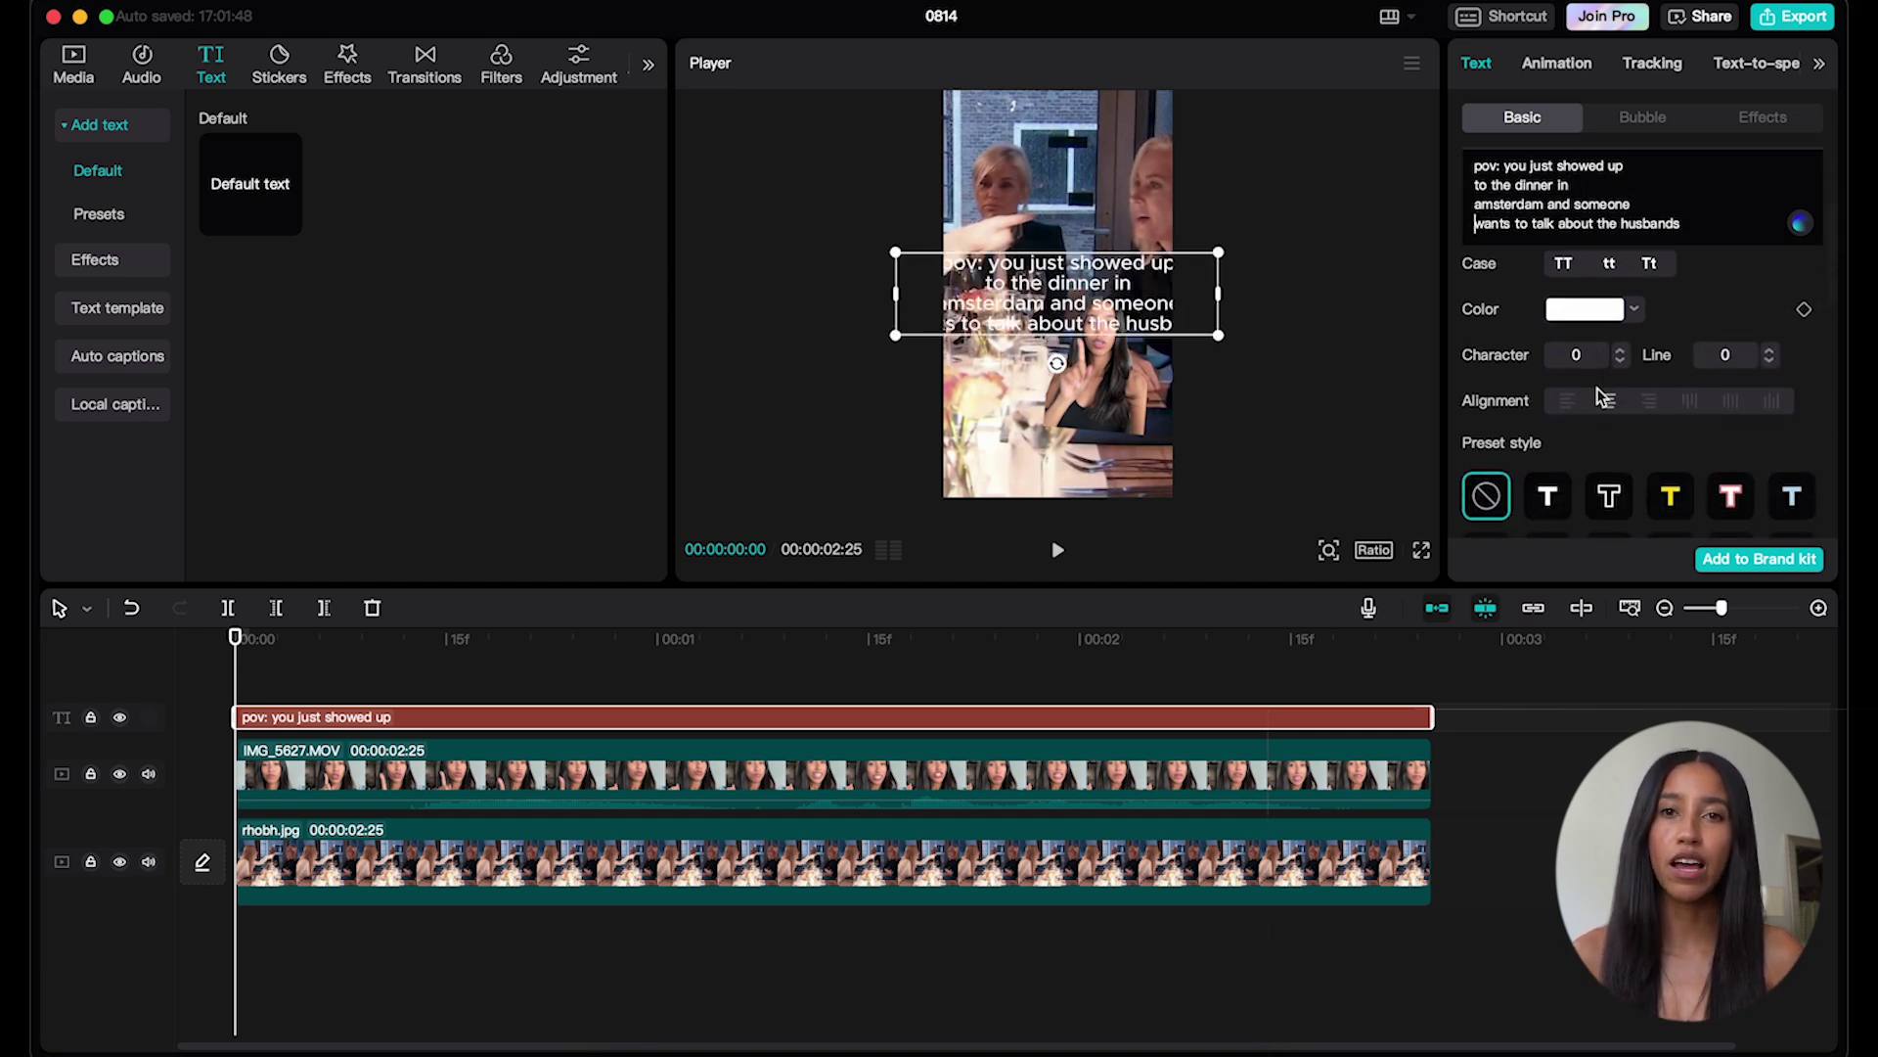
# Apply the white outlined text preset, move the caption above the woman, and scale it to 57%
pyautogui.click(1550, 450)
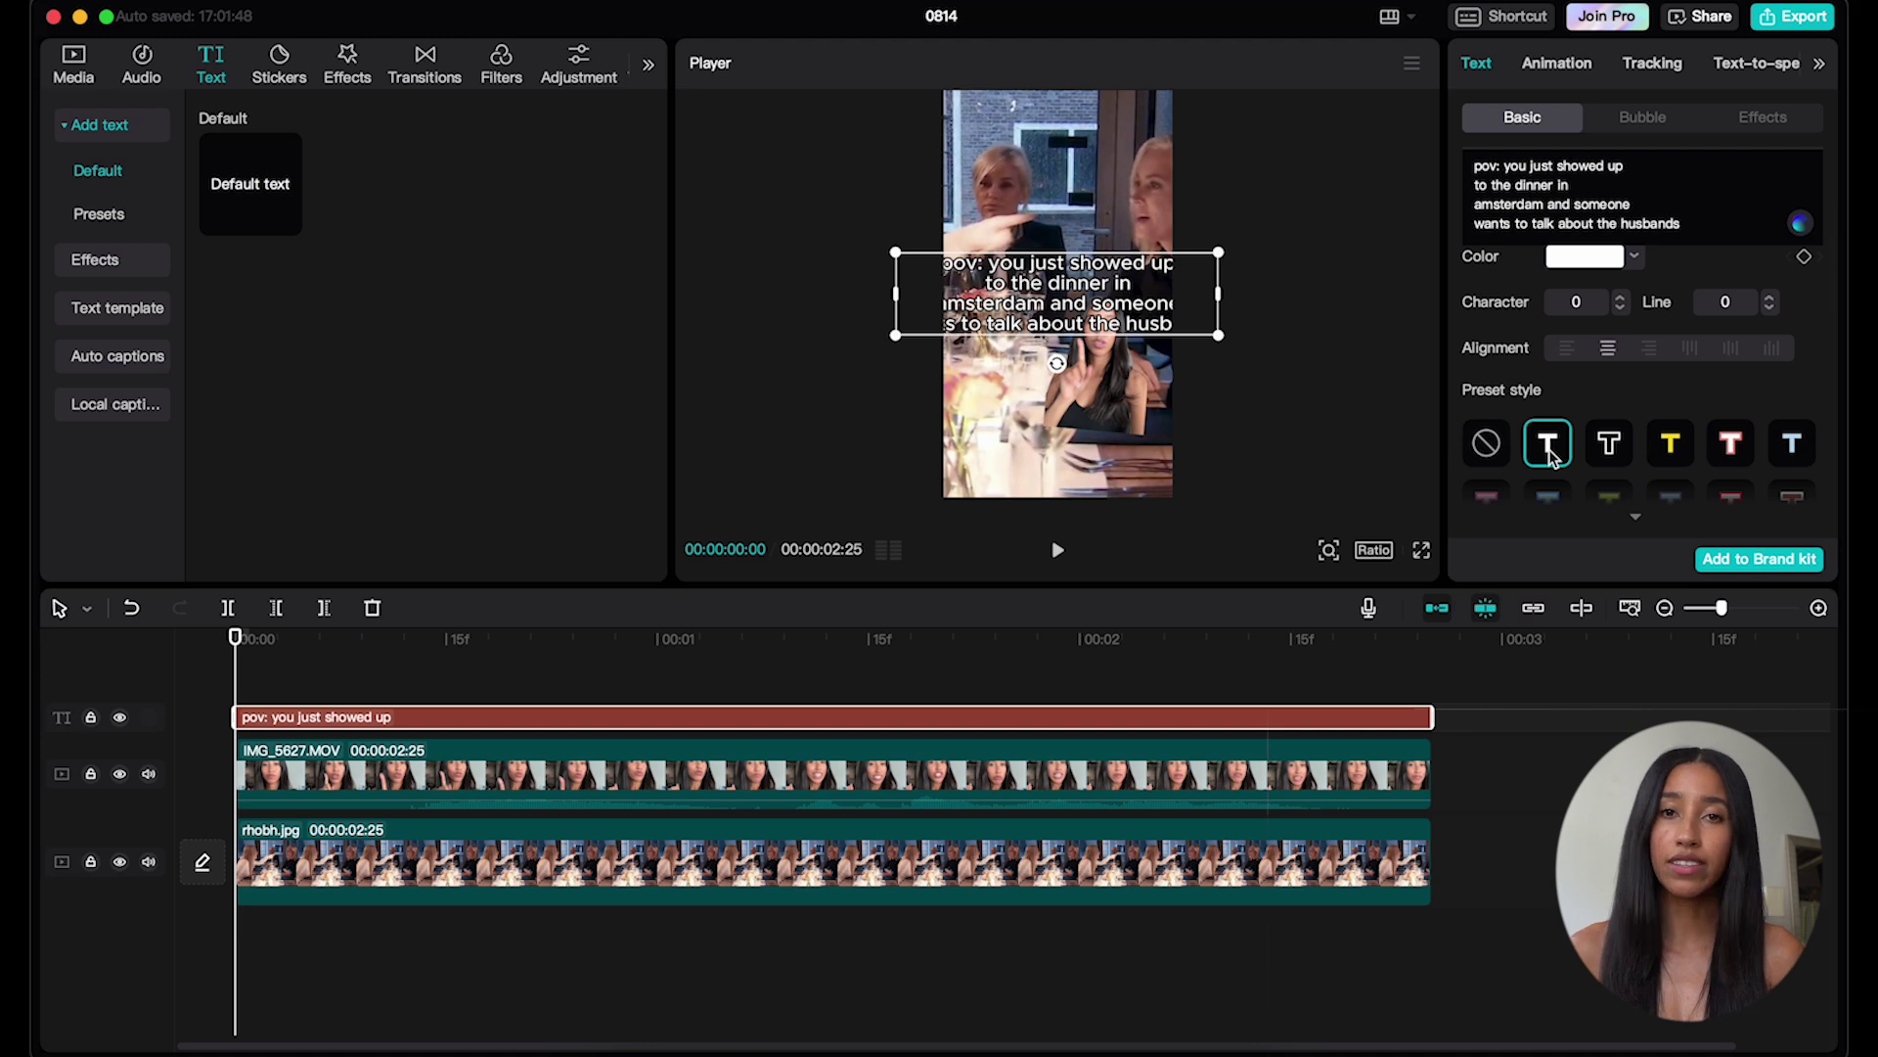
pyautogui.moveTo(1223, 342); pyautogui.dragTo(1150, 316)
pyautogui.moveTo(1061, 273); pyautogui.dragTo(1064, 279)
pyautogui.scroll(-5, 1638, 239)
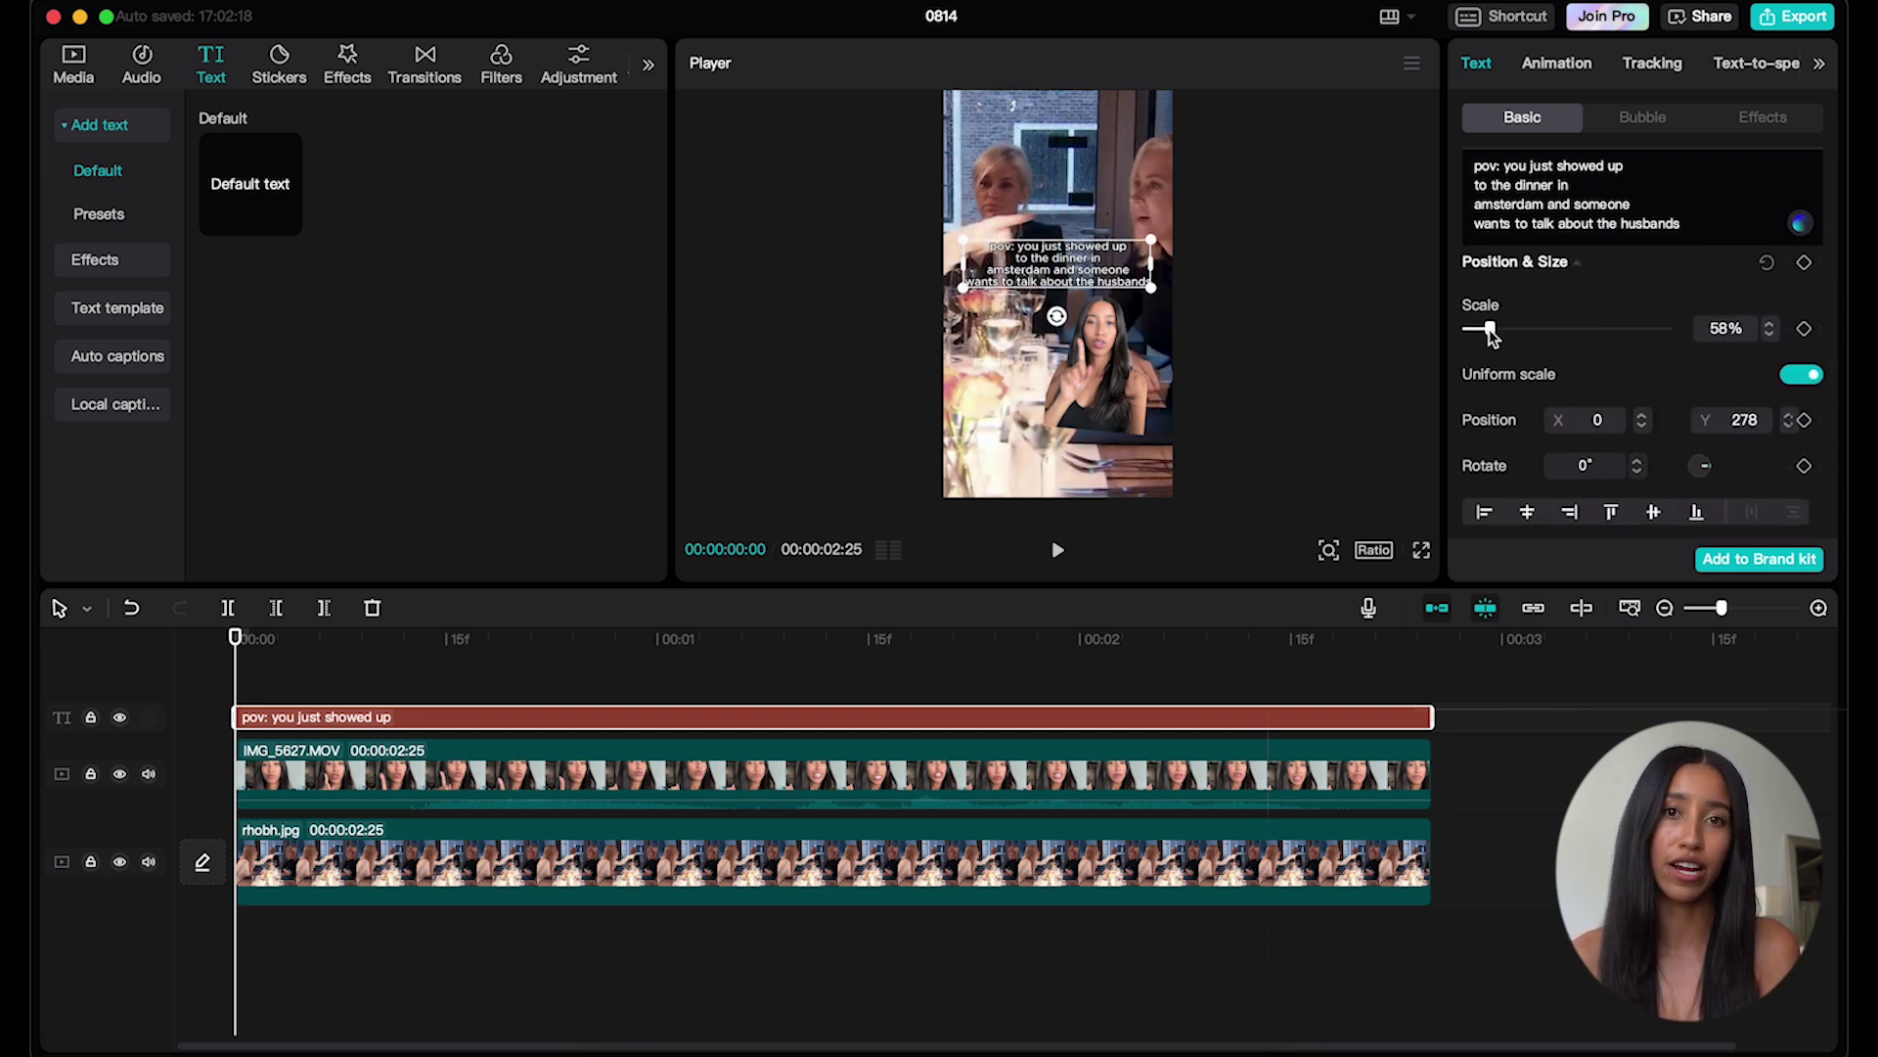
pyautogui.moveTo(1489, 329)
pyautogui.mouseDown()
pyautogui.moveTo(1515, 329)
pyautogui.moveTo(1488, 333)
pyautogui.mouseUp()
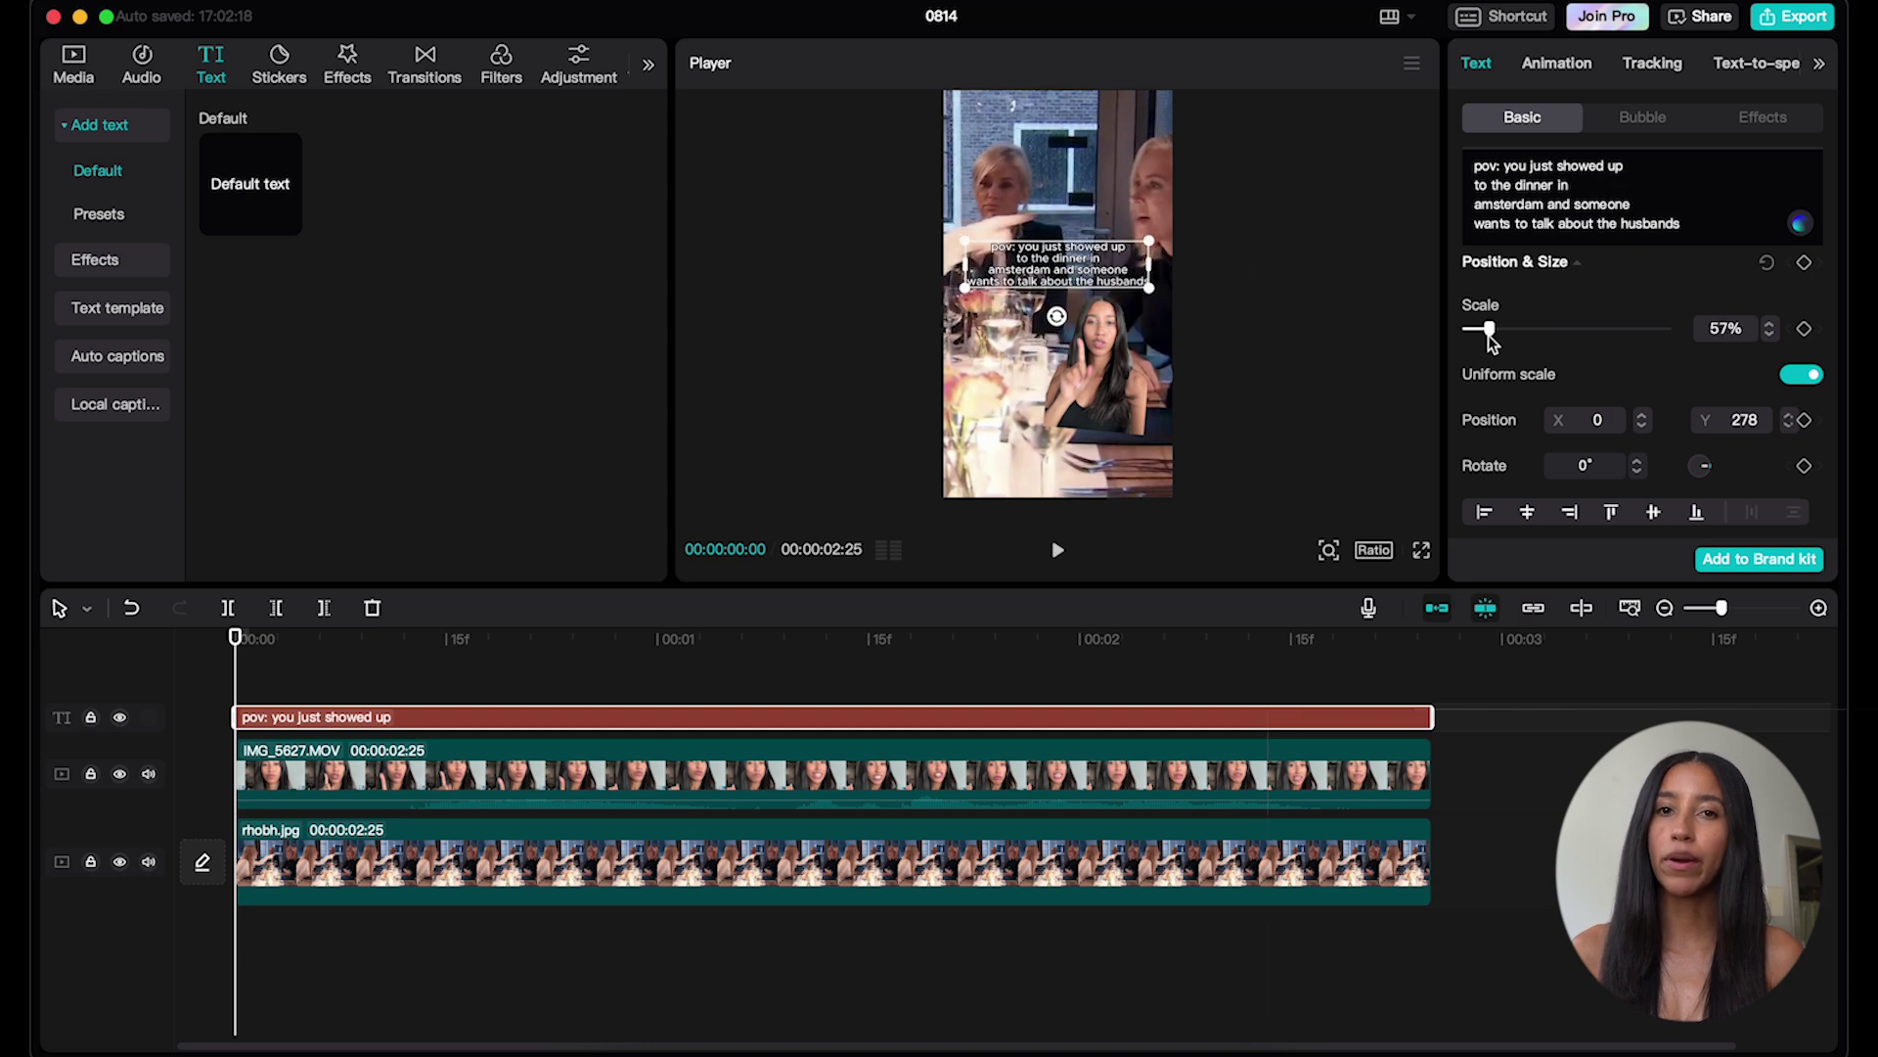
# Export the meme as a 1080p mp4 titled RHOBH-Meme and close the share dialog
pyautogui.click(1794, 16)
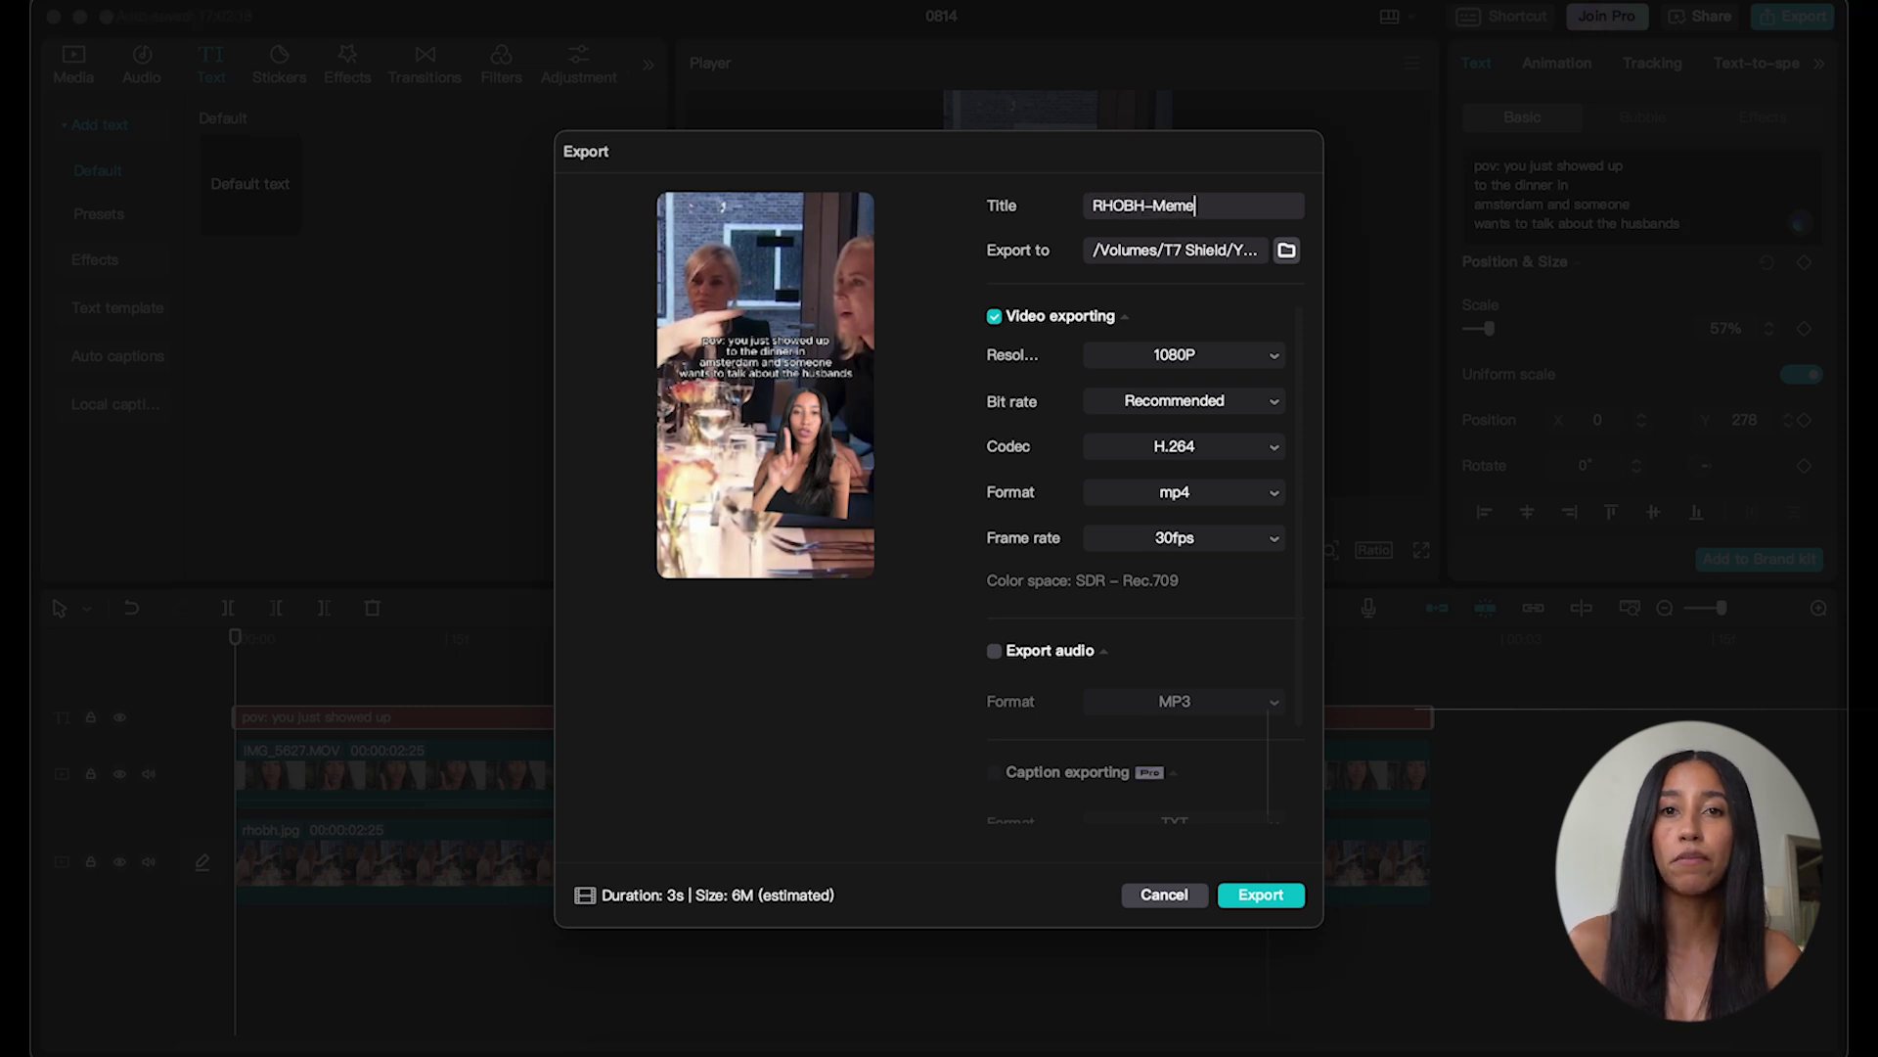
pyautogui.click(1261, 895)
pyautogui.click(1256, 895)
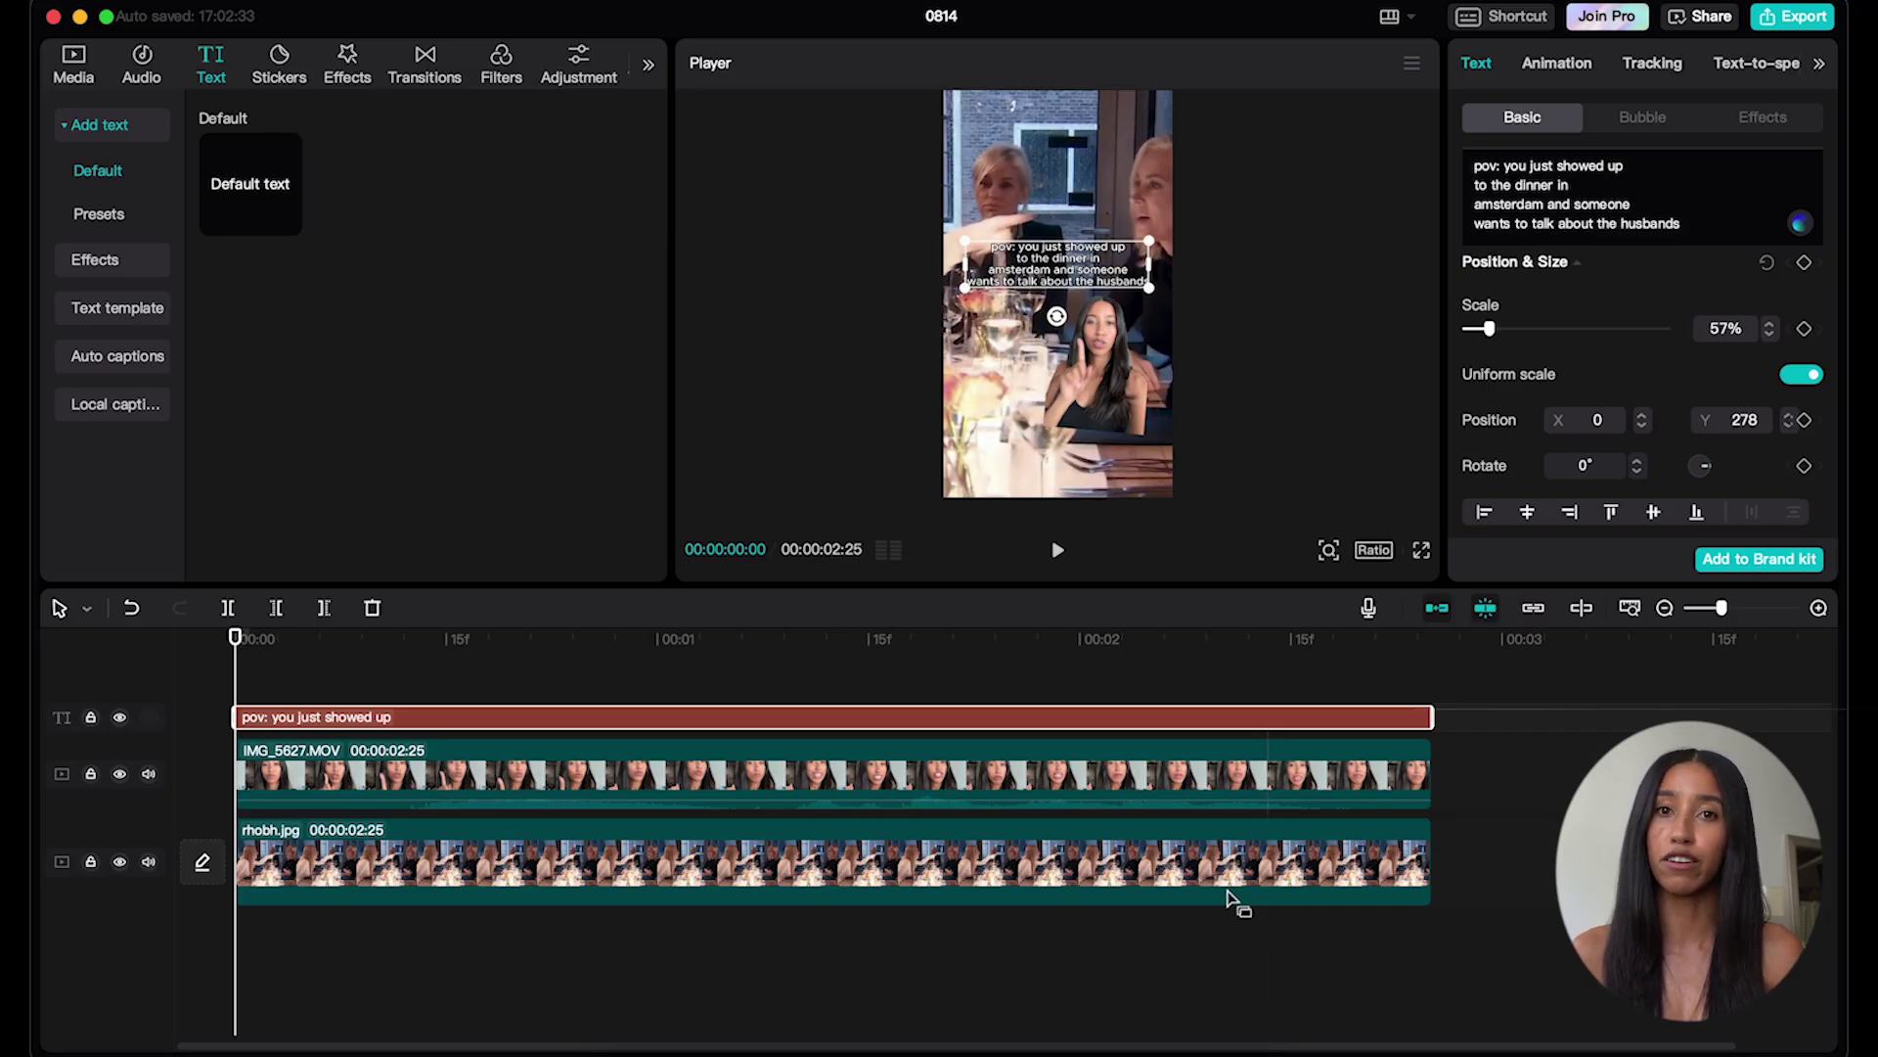
# Delete the caption and rhobh.jpg clips and scale the green screen clip to 336% for export
pyautogui.press('Delete')
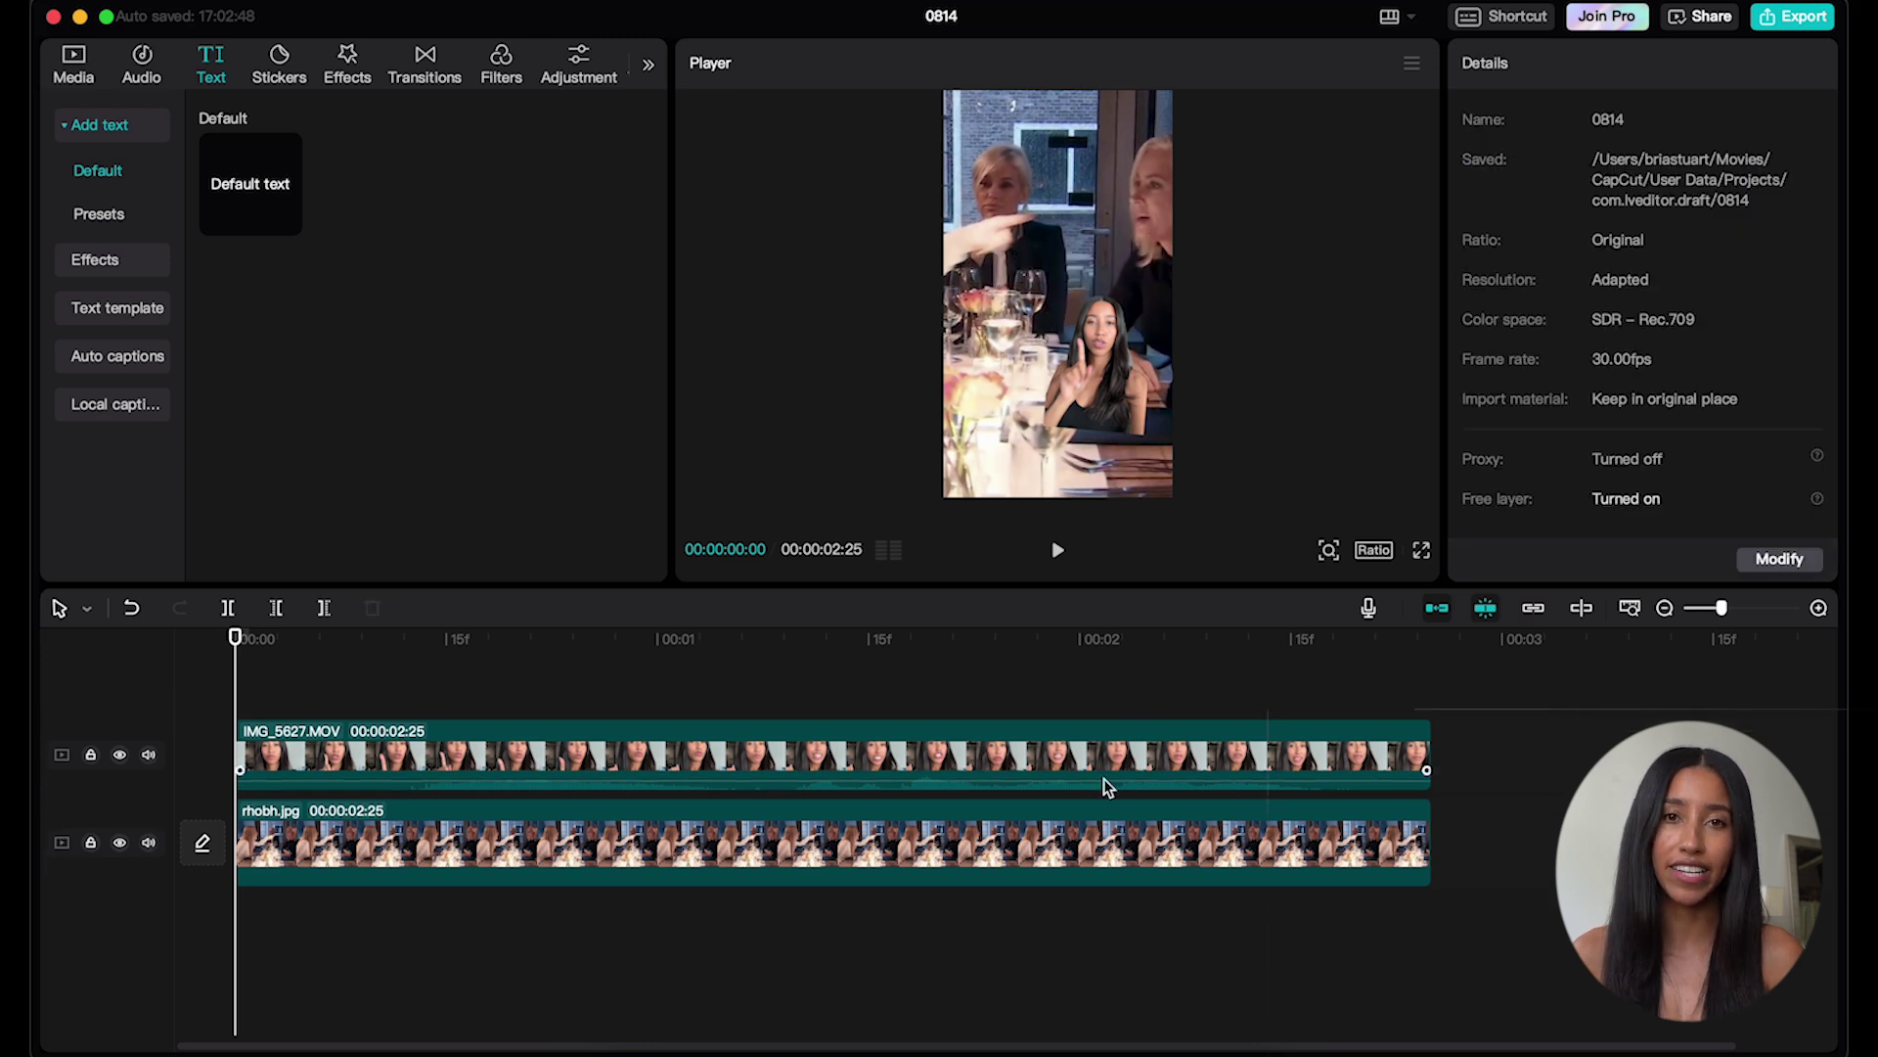
pyautogui.click(1059, 843)
pyautogui.press('Delete')
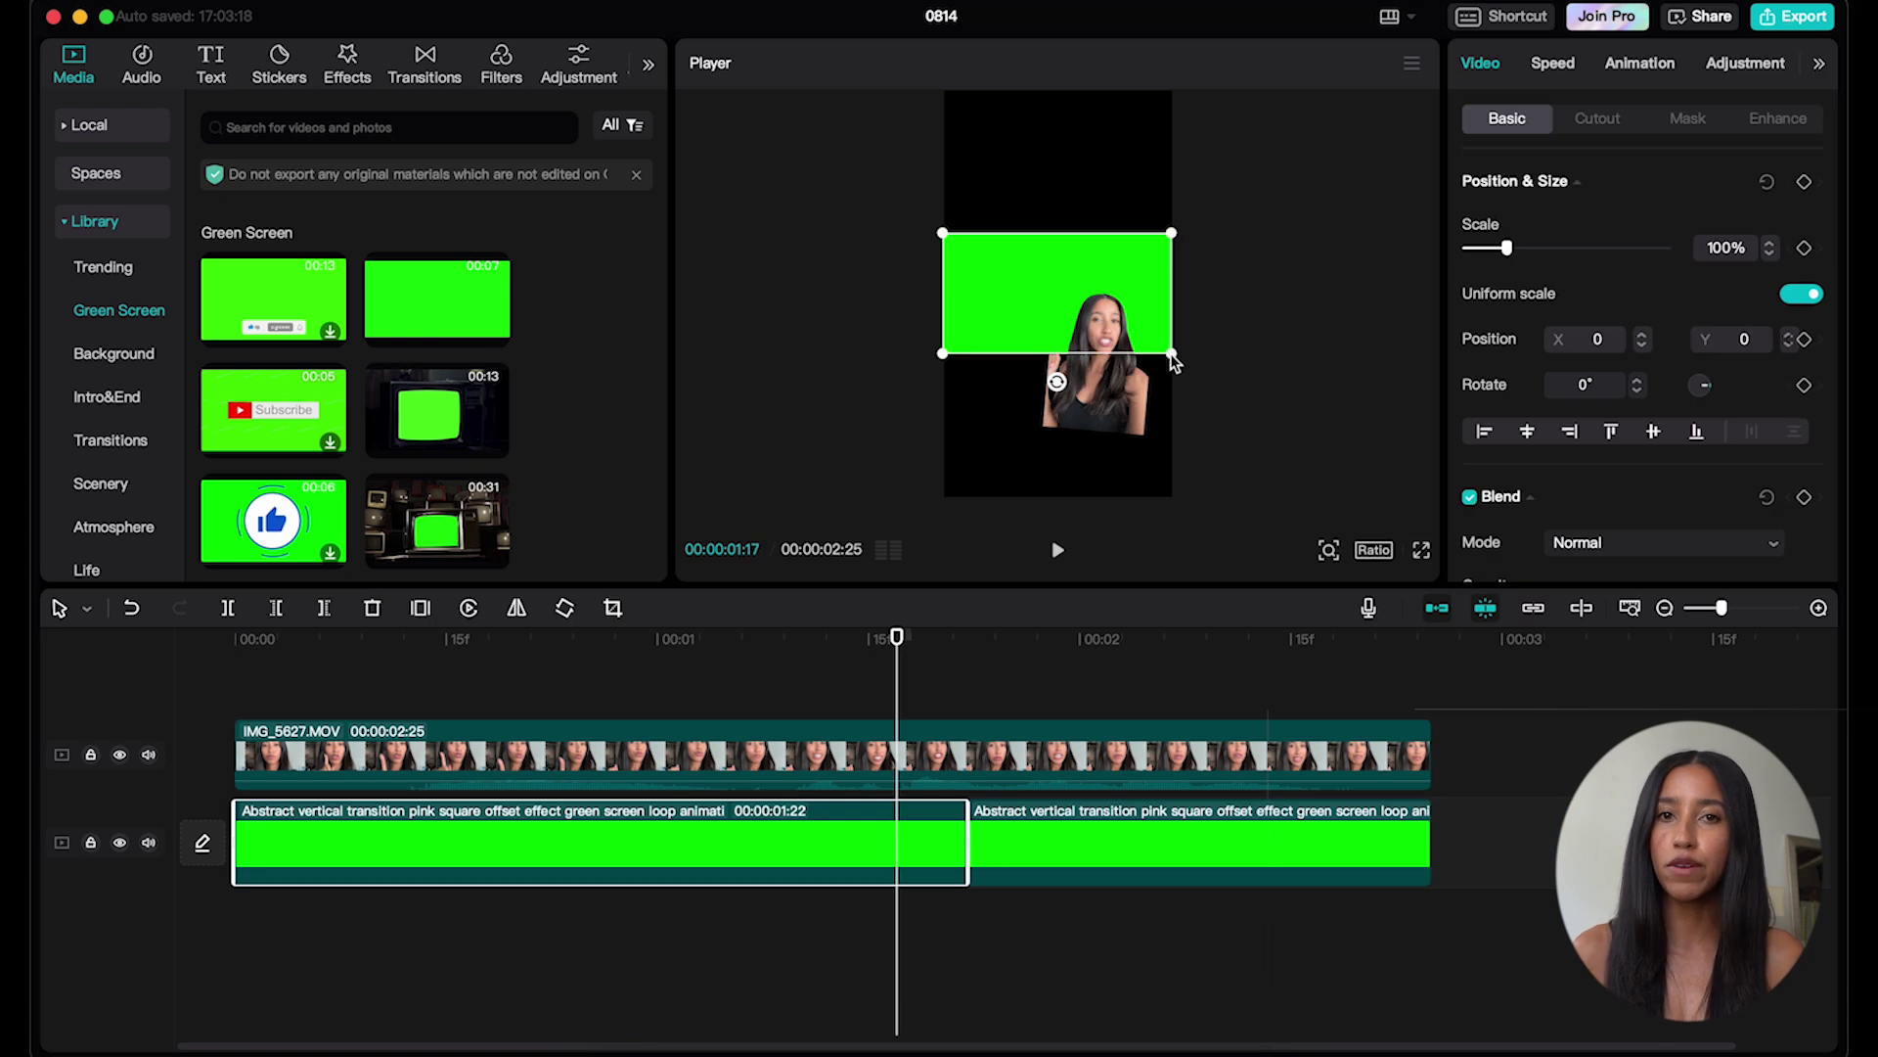
pyautogui.moveTo(1174, 362); pyautogui.dragTo(1430, 496)
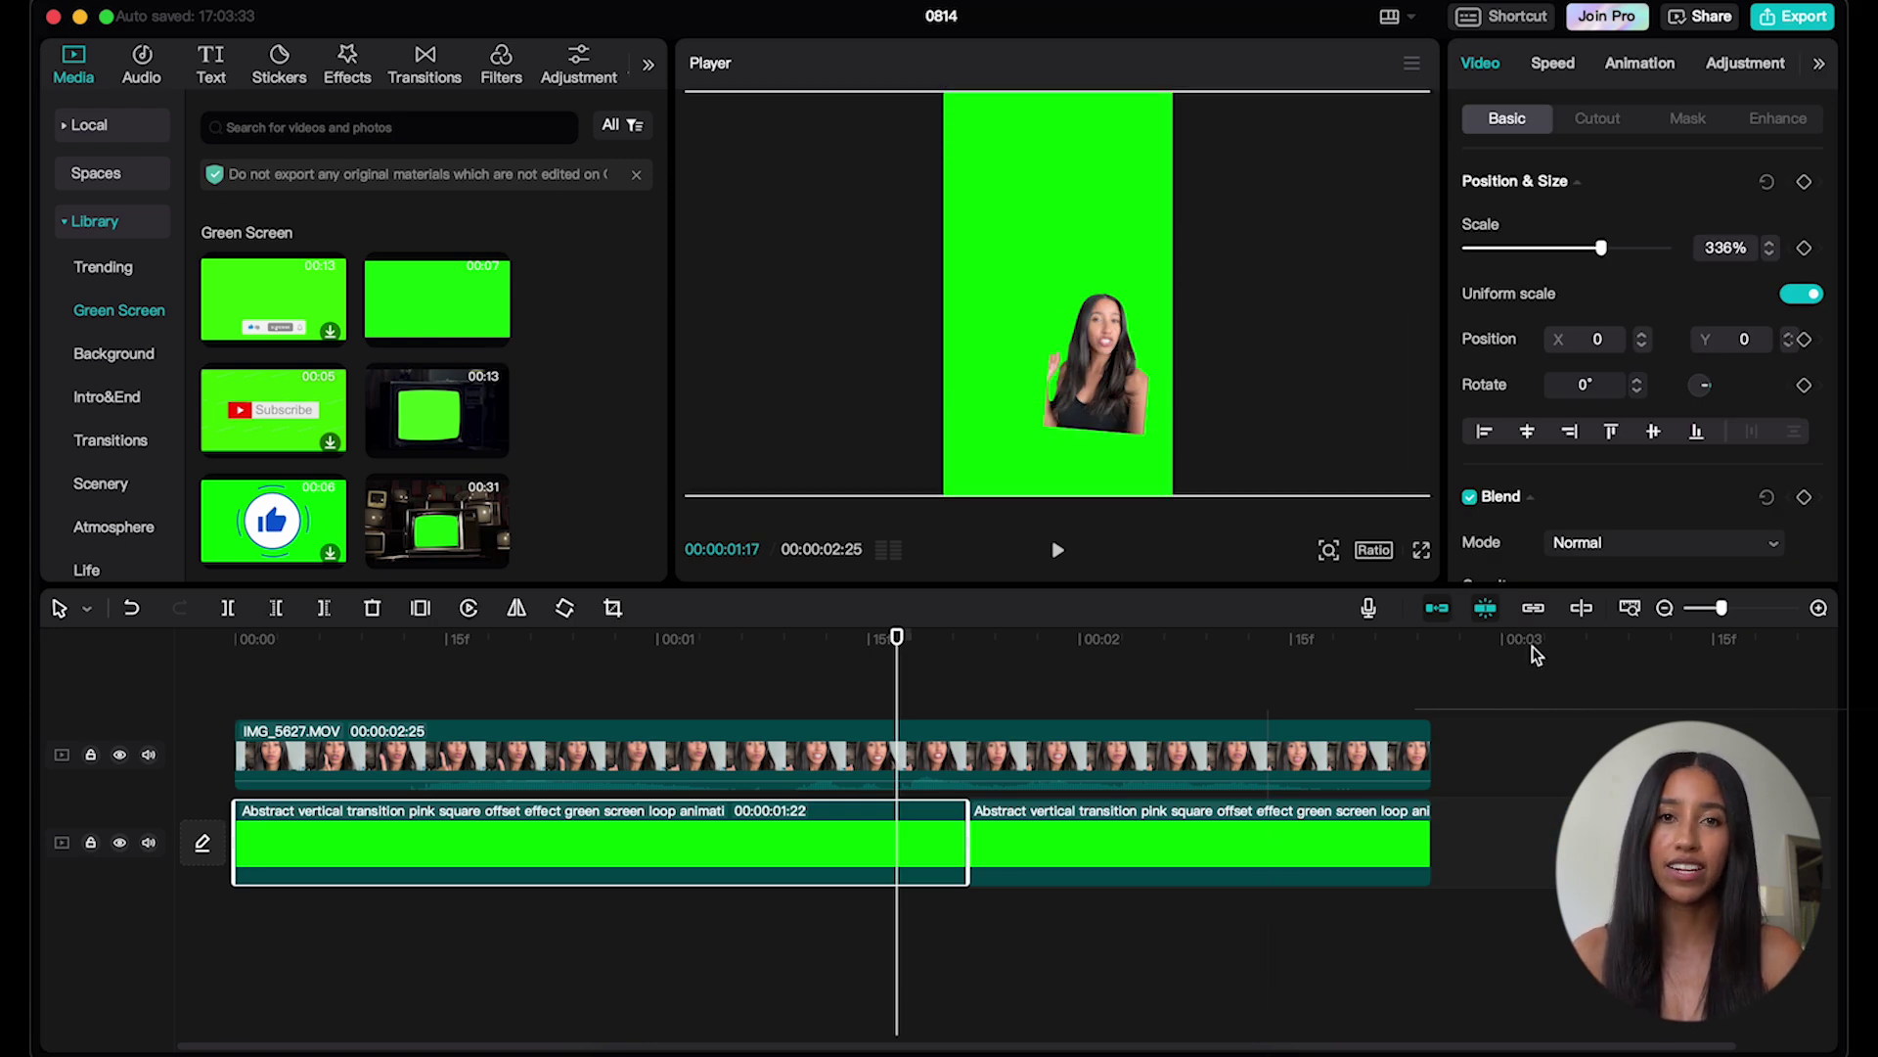
pyautogui.click(1803, 19)
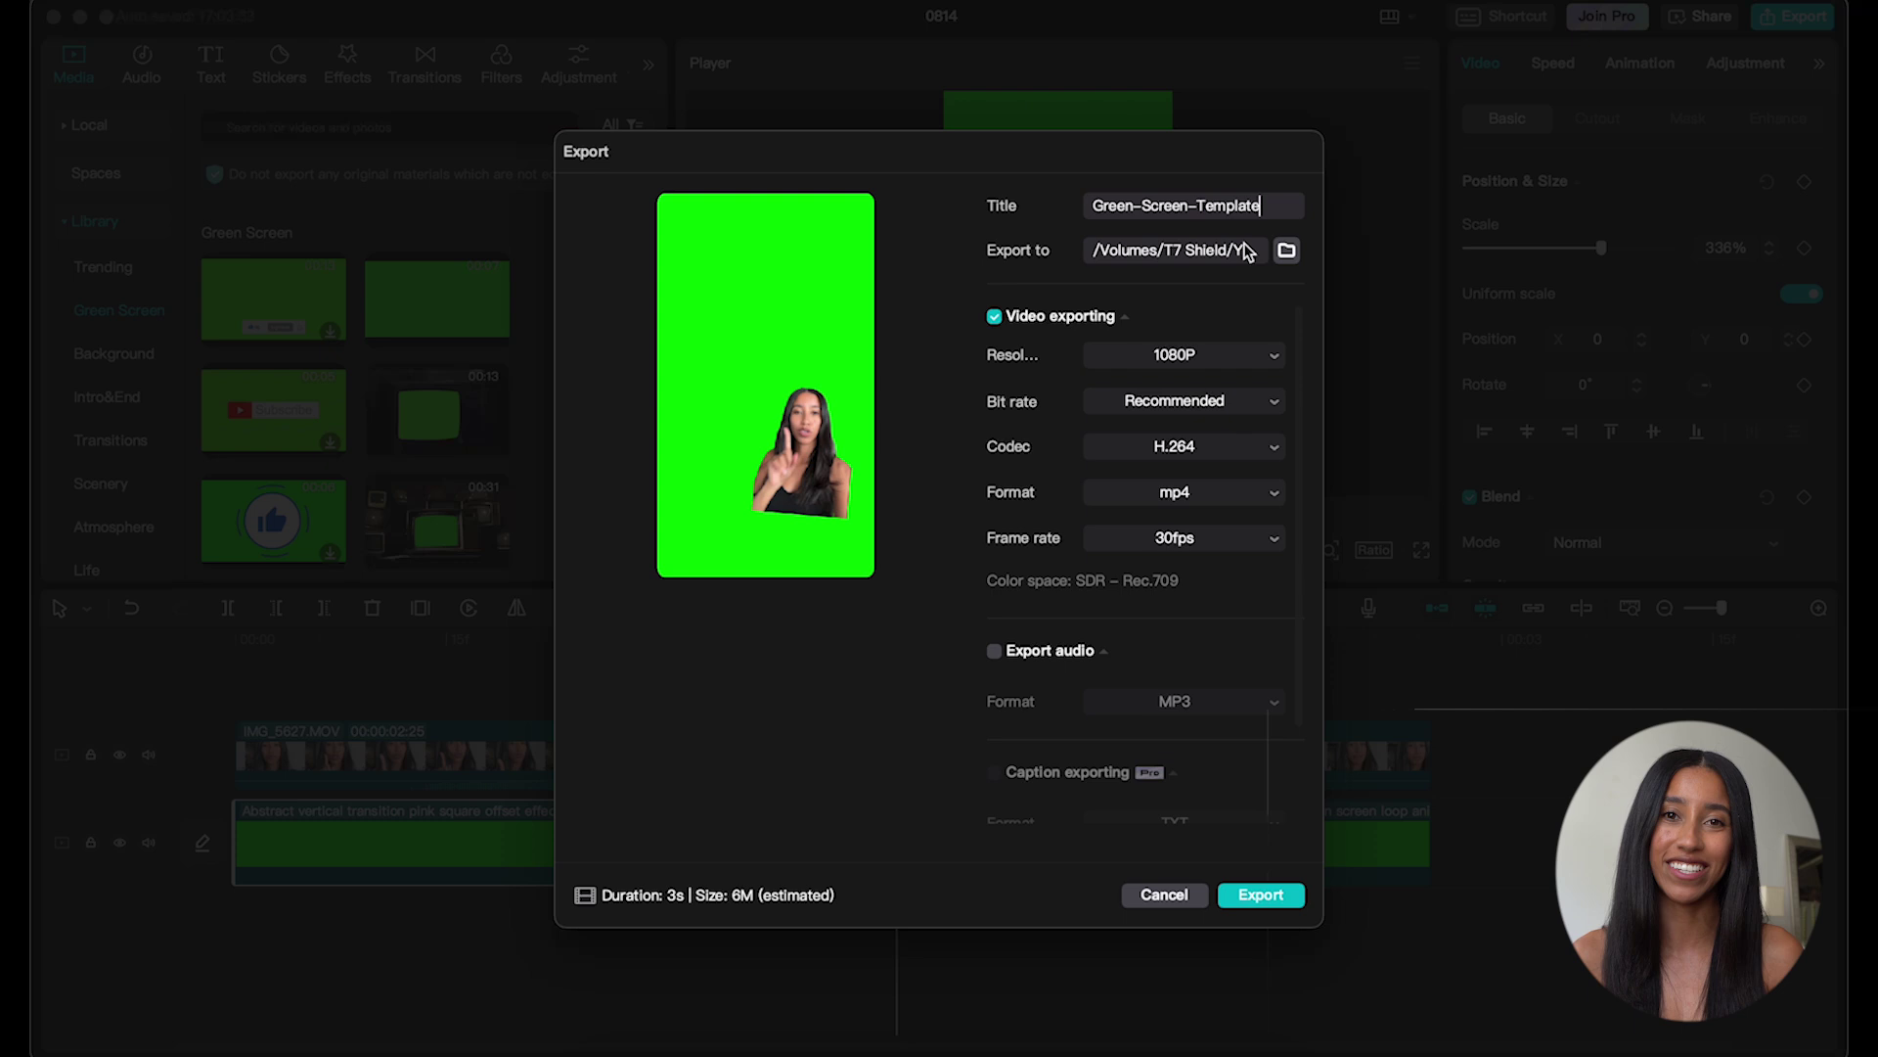
# Export the green-screen video as Green-Screen-Template and dismiss the share dialog
pyautogui.click(1269, 897)
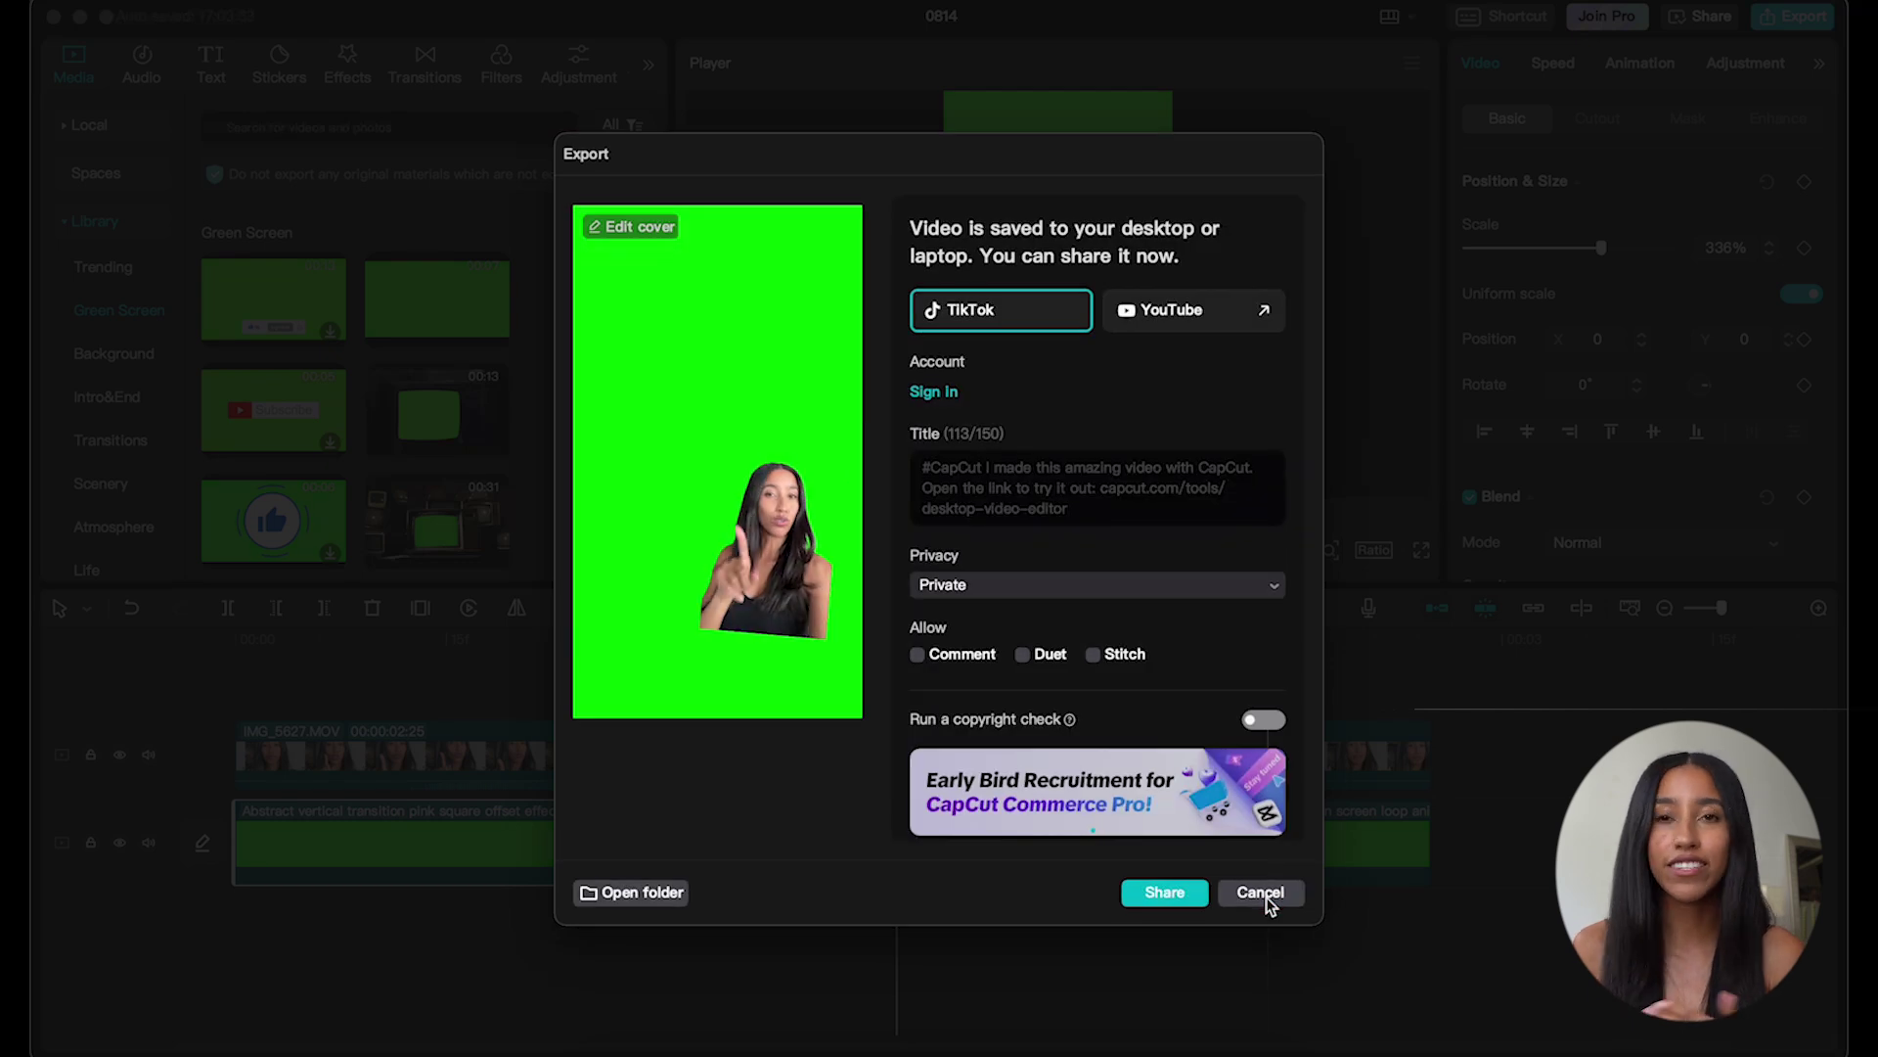
pyautogui.click(1252, 892)
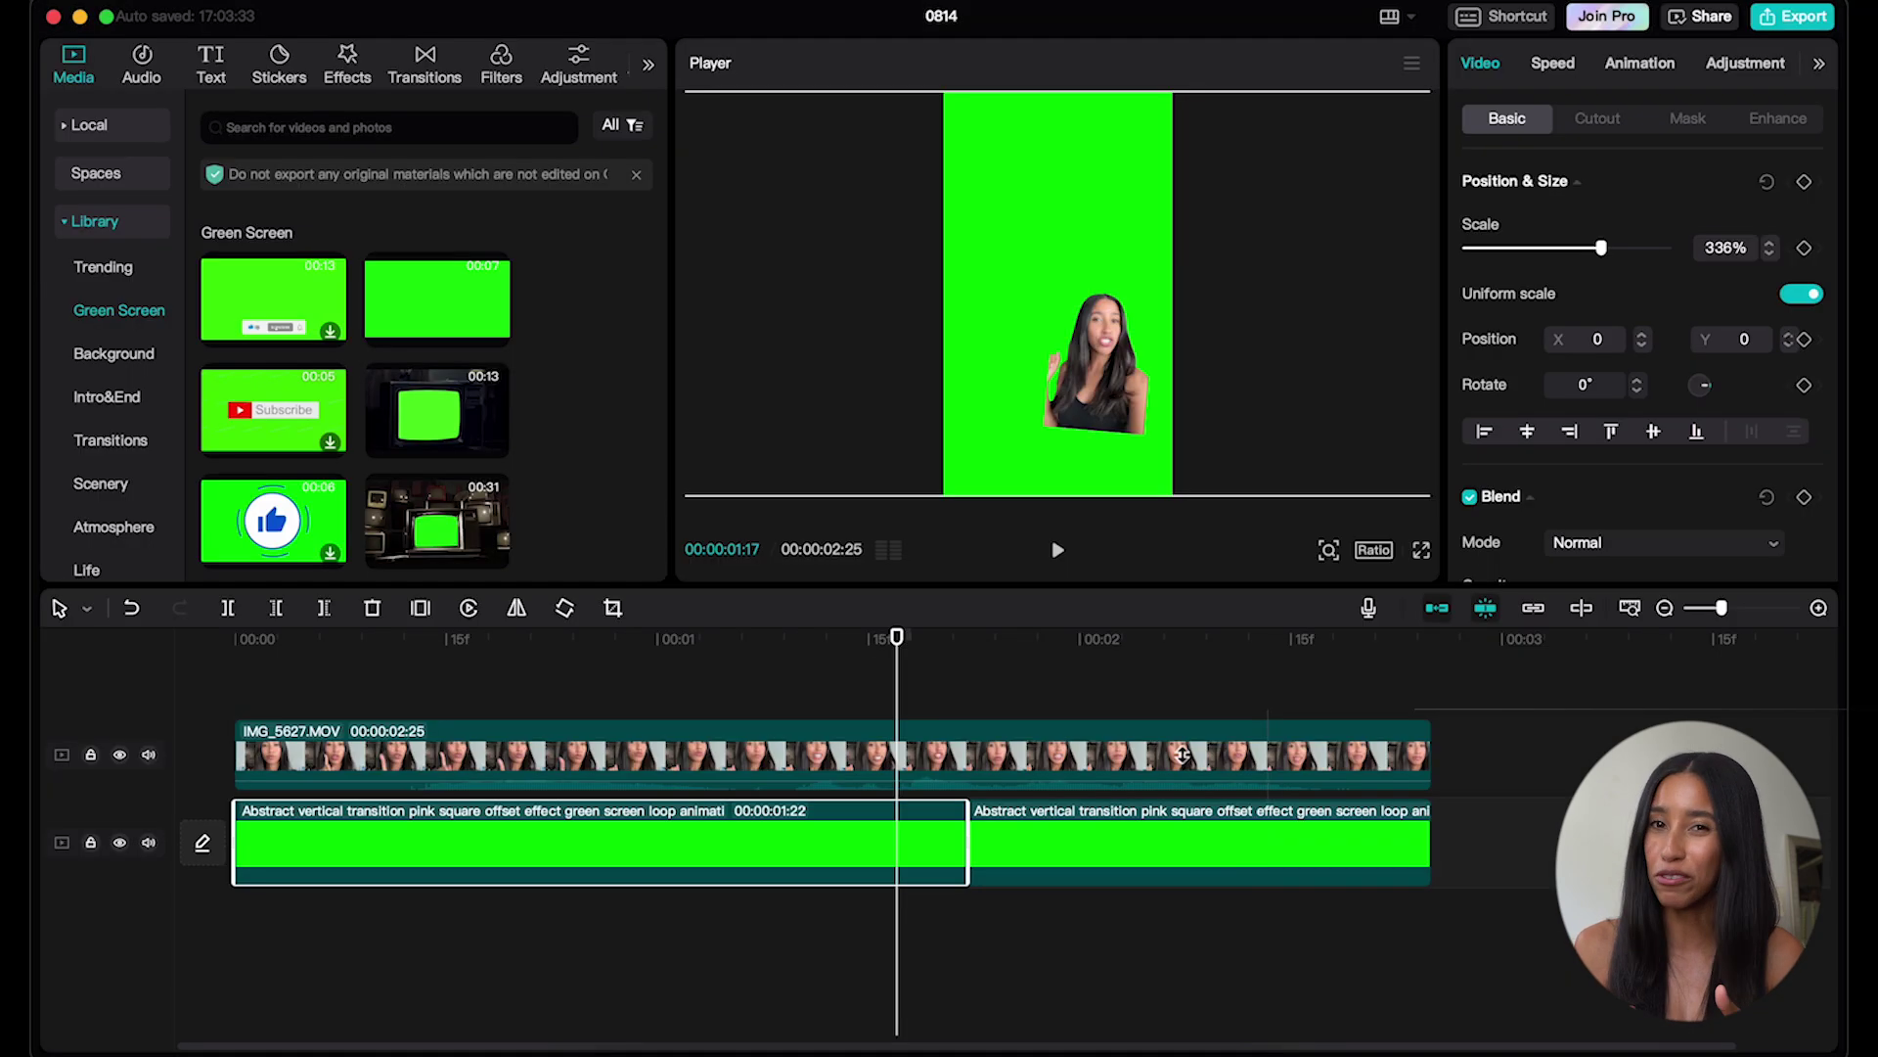